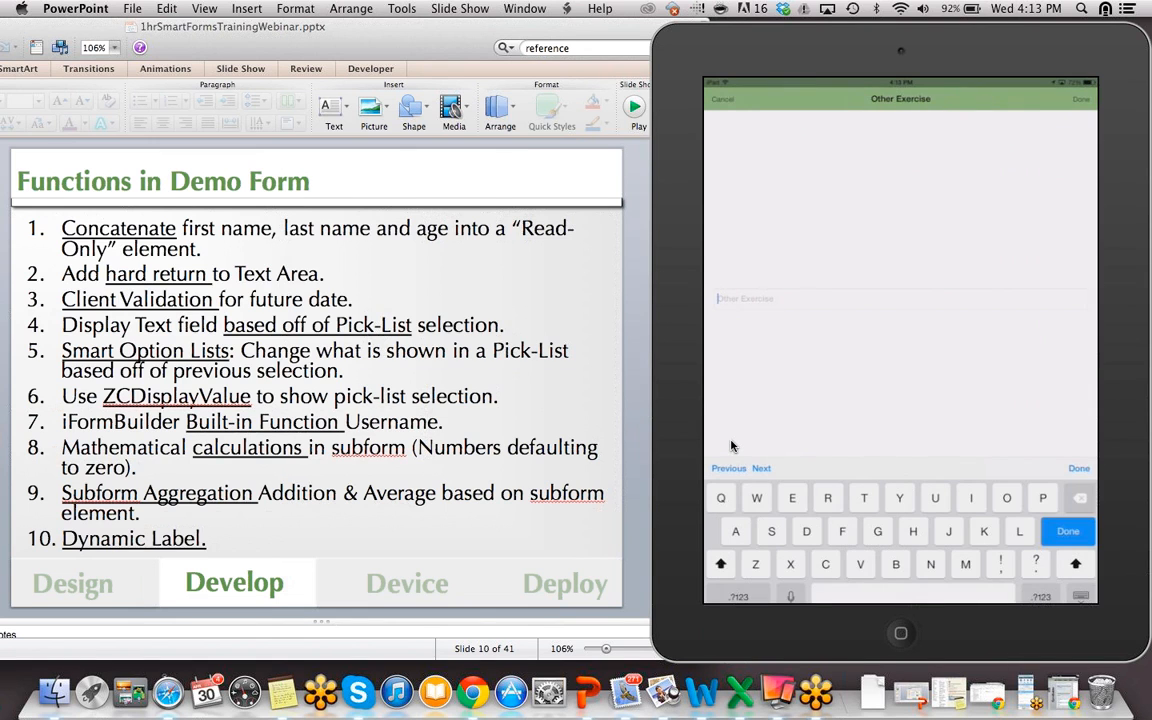
- Enter "Leap frog" as the Other Exercise value in the form on the tablet
type("Leap ")
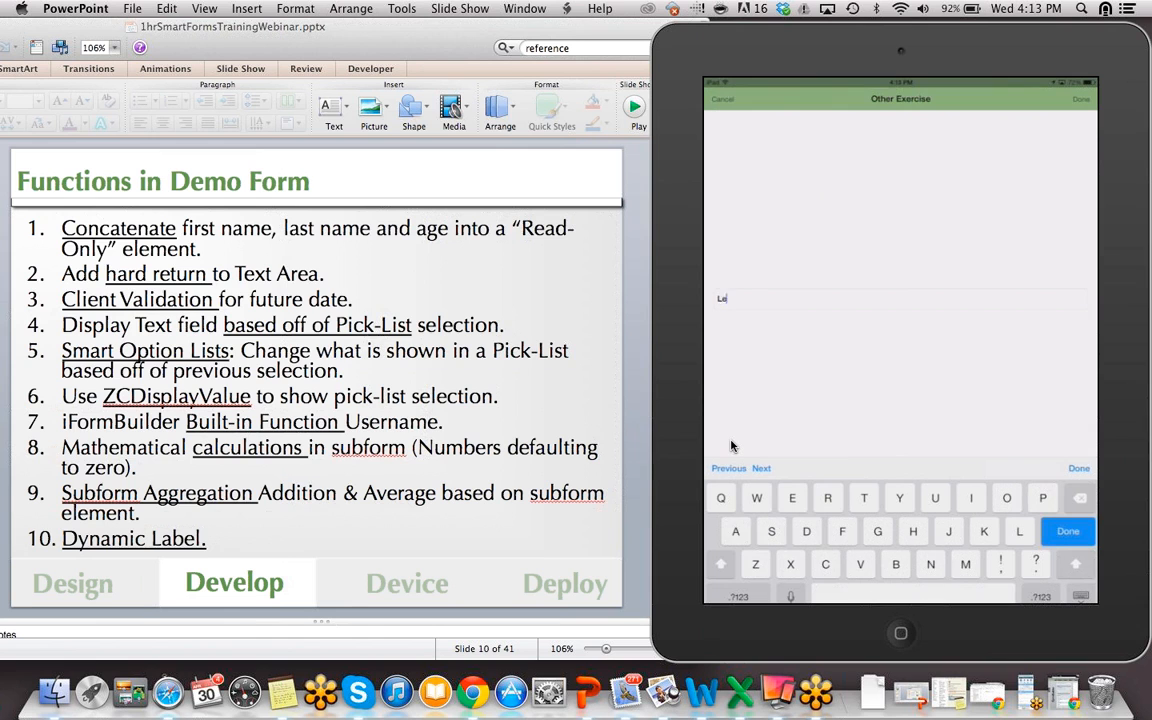
type("frog")
key("Return")
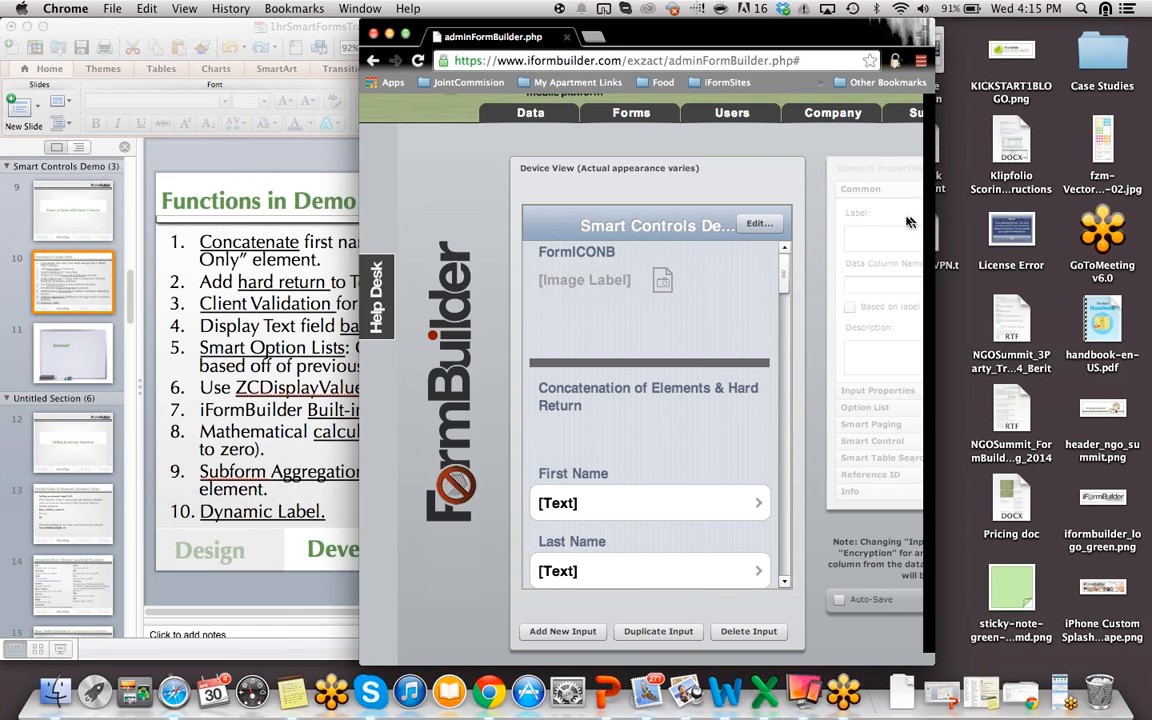
- Enlarge the form builder window in Chrome and show the First Name element's Smart Control settings
double_click(825, 45)
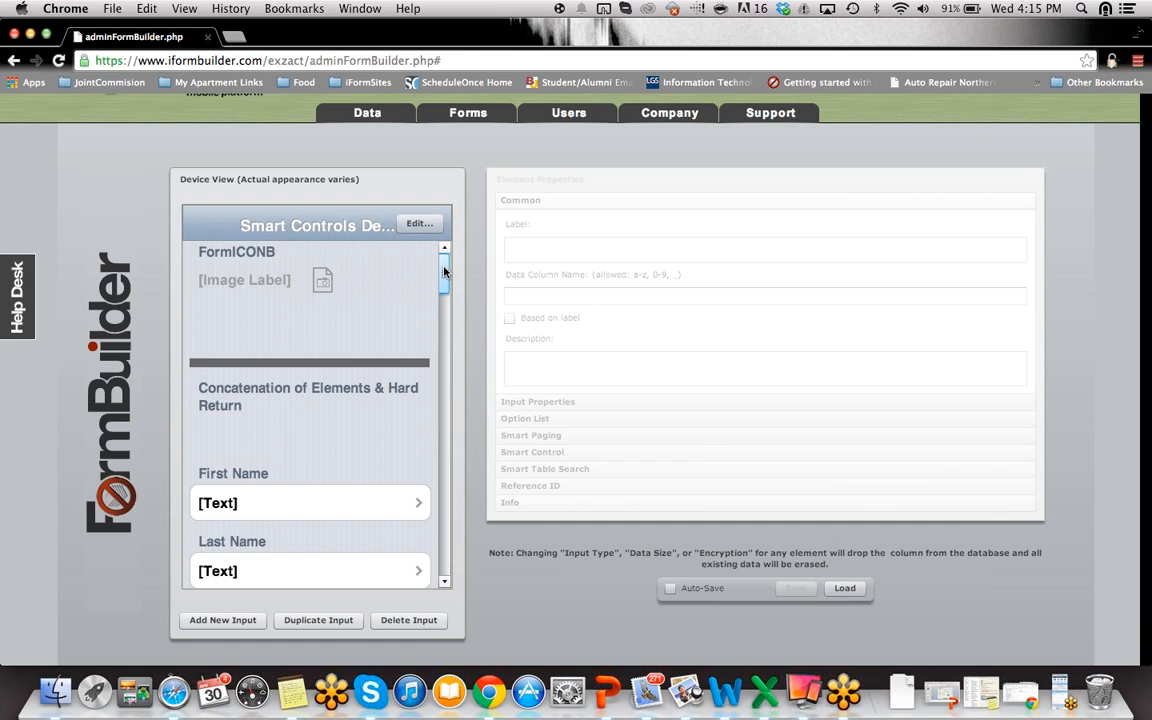
left_click_drag(443, 267, 444, 283)
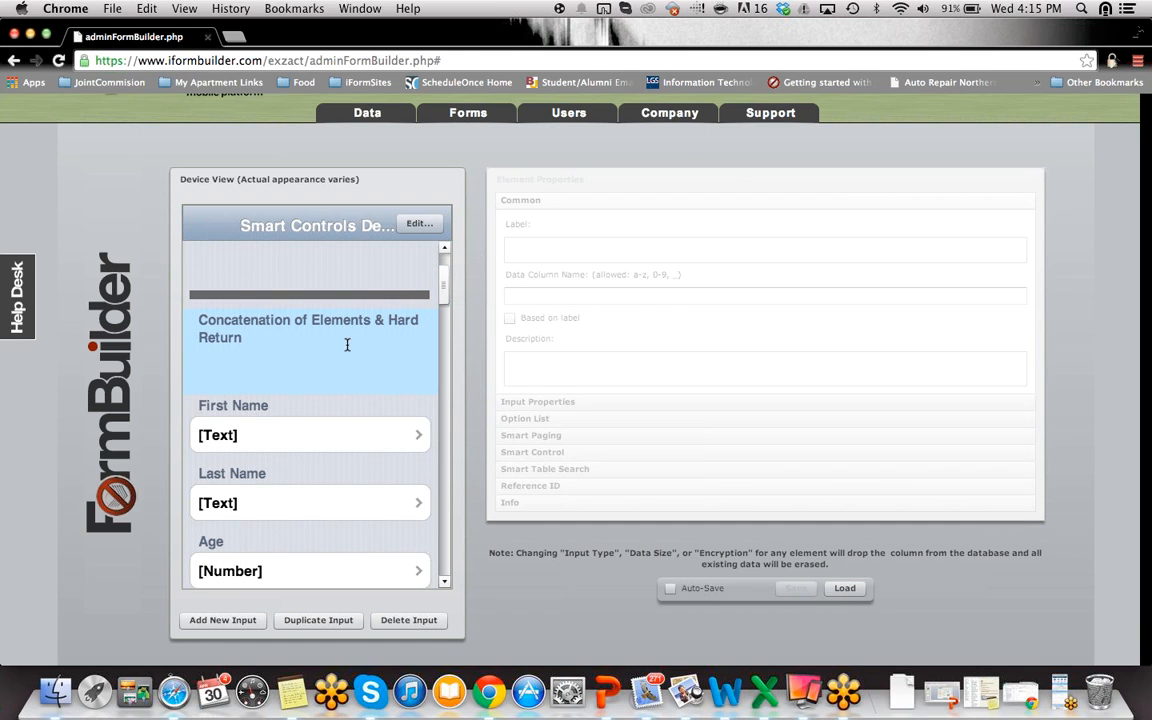
left_click(348, 432)
left_click(535, 452)
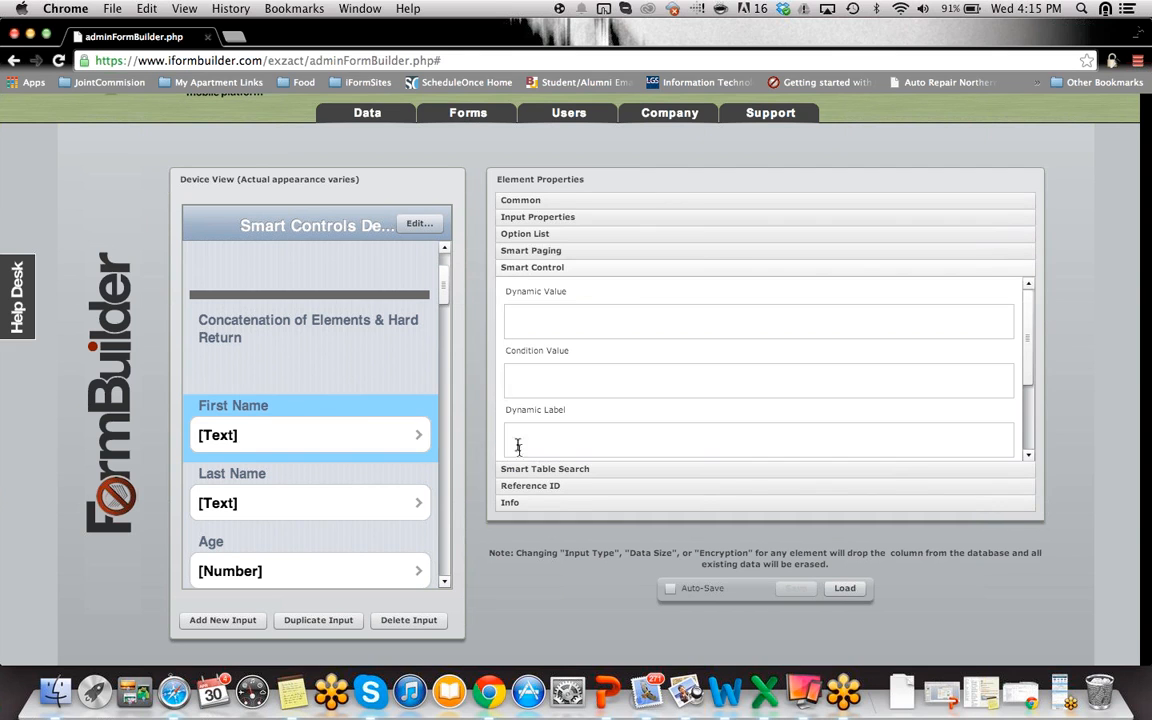
- Examine the dynamic values of the Last Name and Age elements, and check Age's data column name
scroll(445, 289, "down", 2)
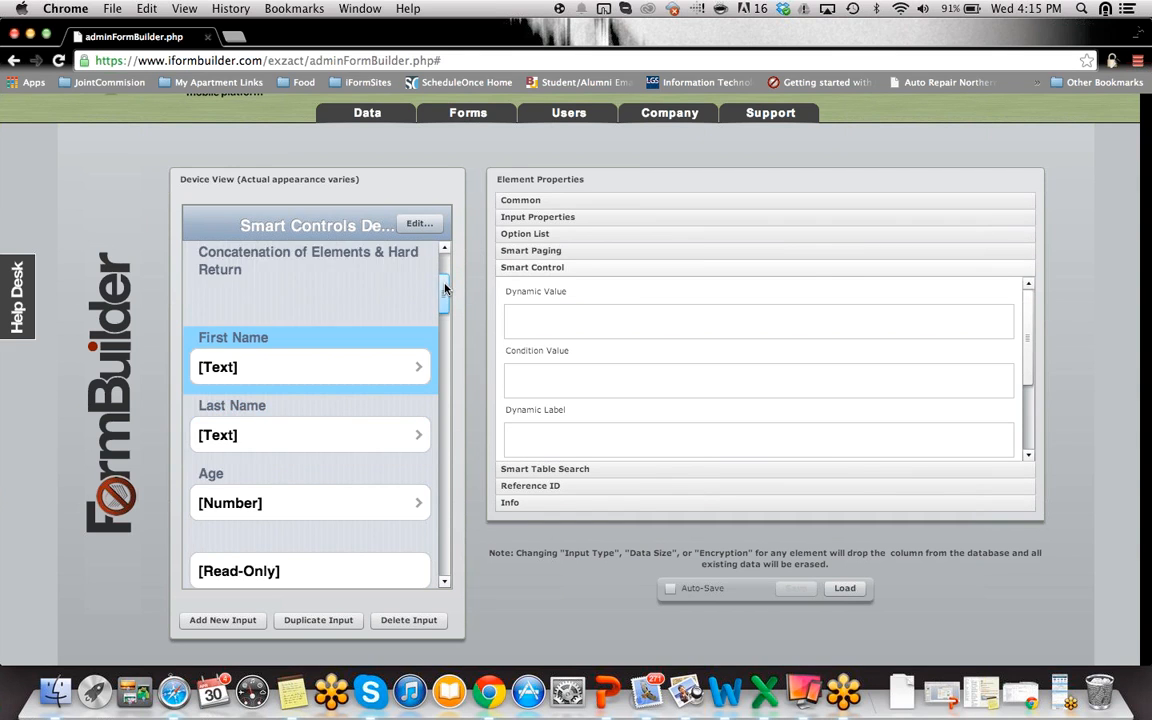
scroll(445, 289, "down", 2)
left_click(372, 338)
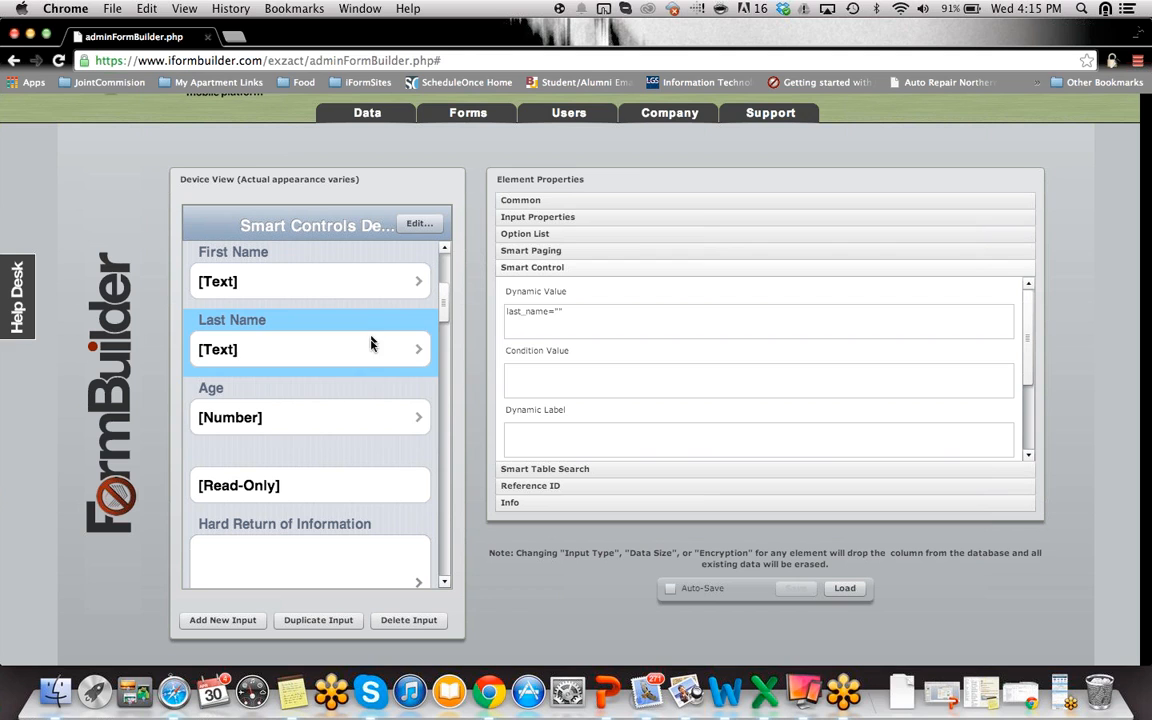
left_click(350, 414)
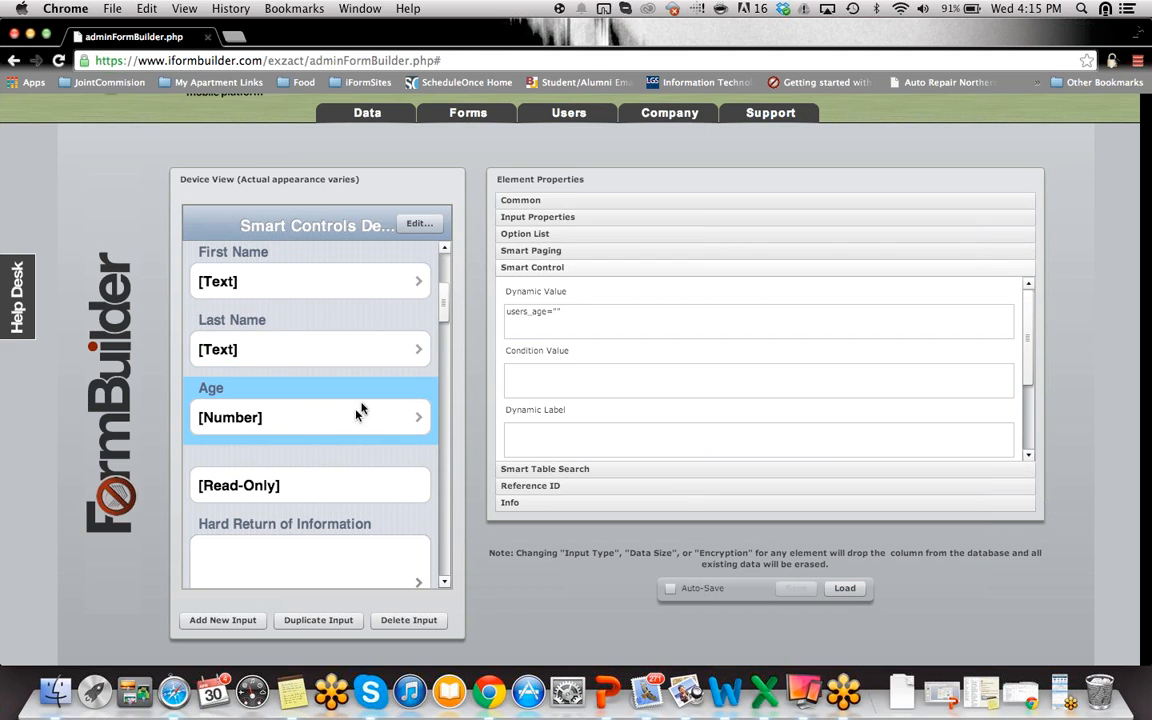
left_click(563, 203)
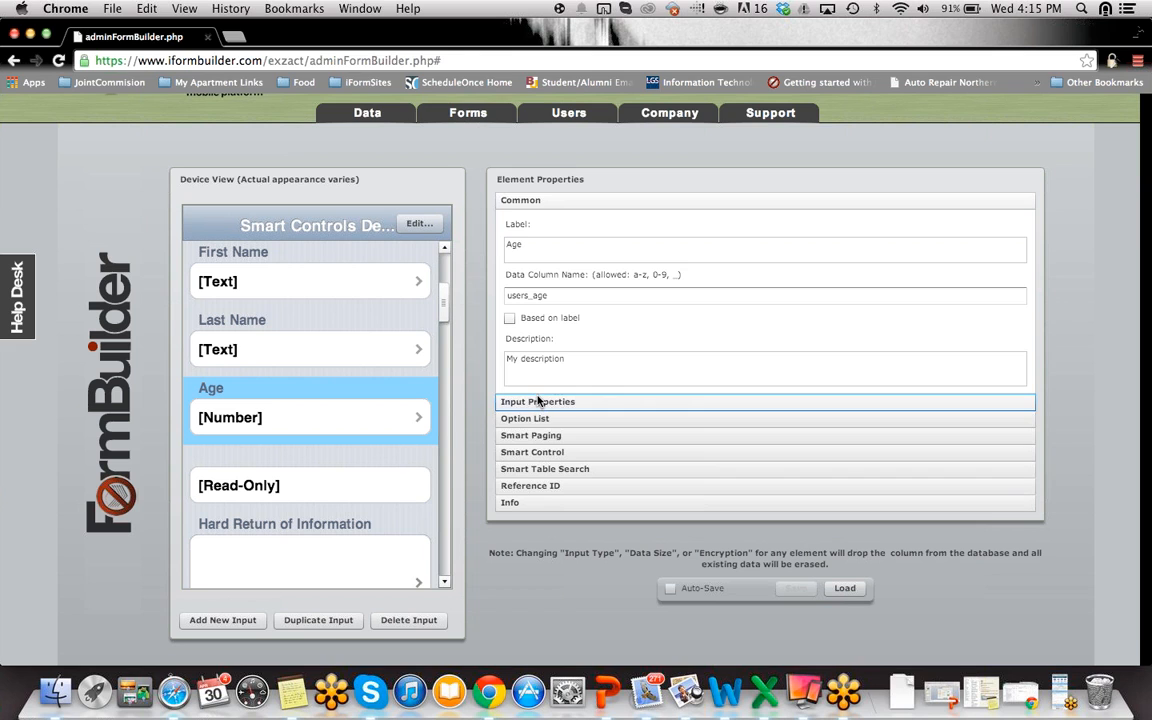
left_click(532, 452)
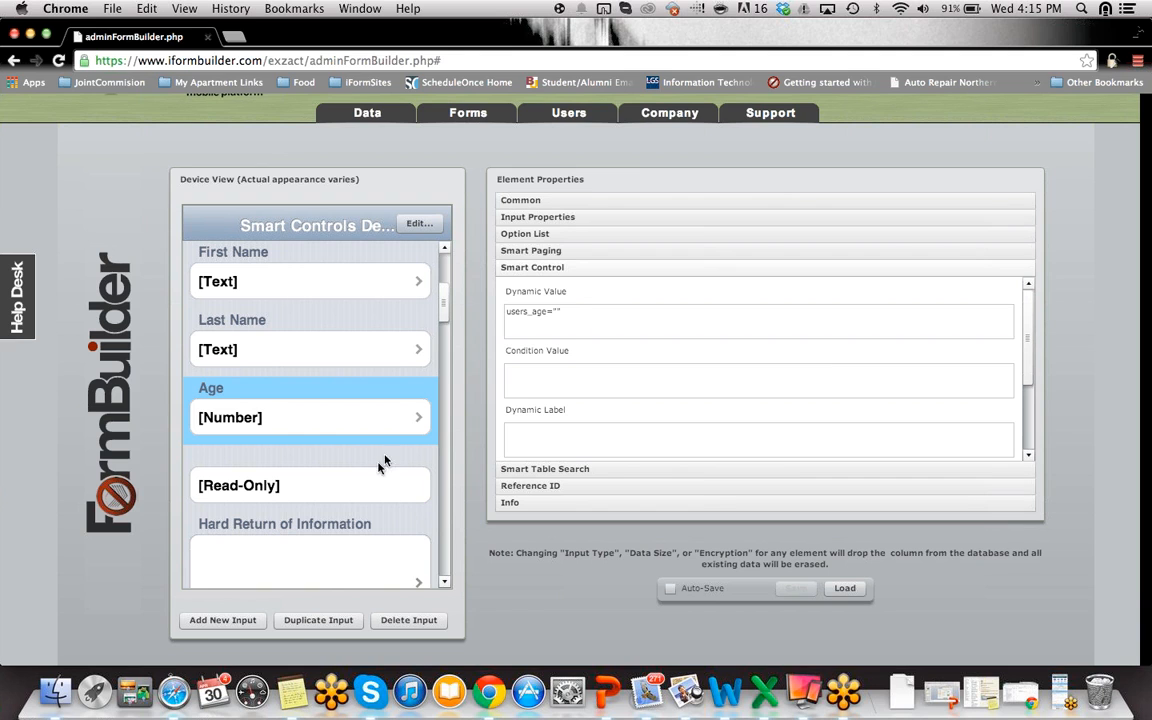
- Examine the dynamic value formulas of the read-only element below Age and the Hard Return of Information text area
left_click(366, 488)
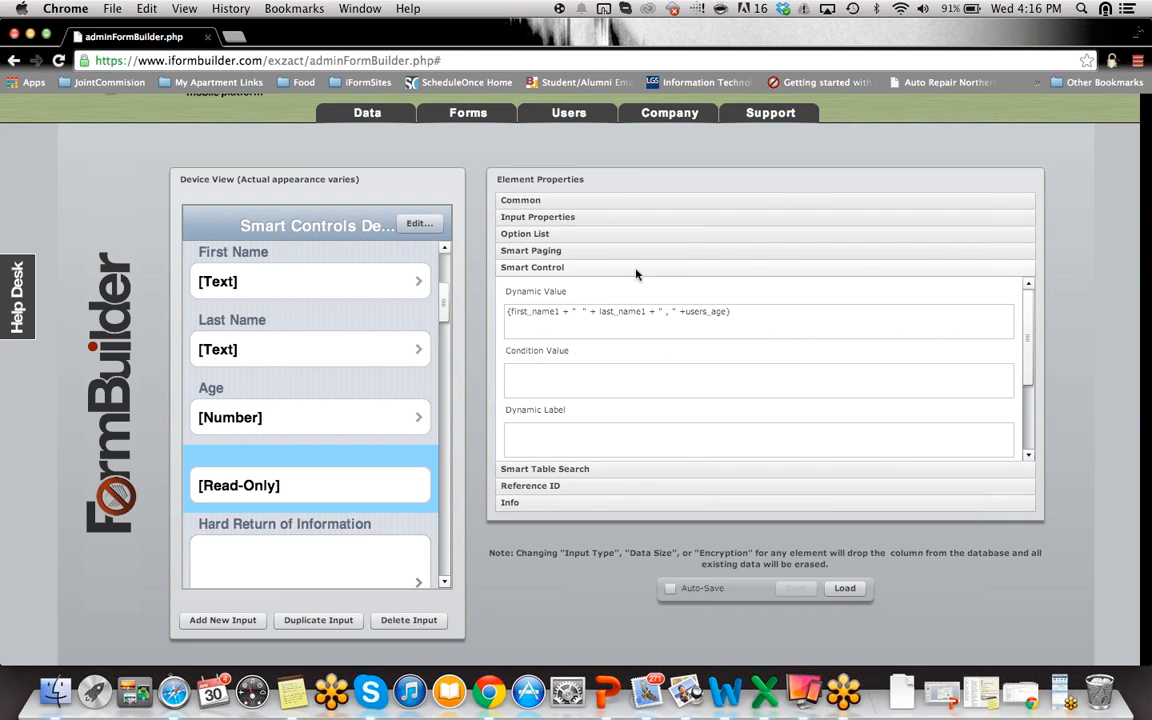
left_click(578, 311)
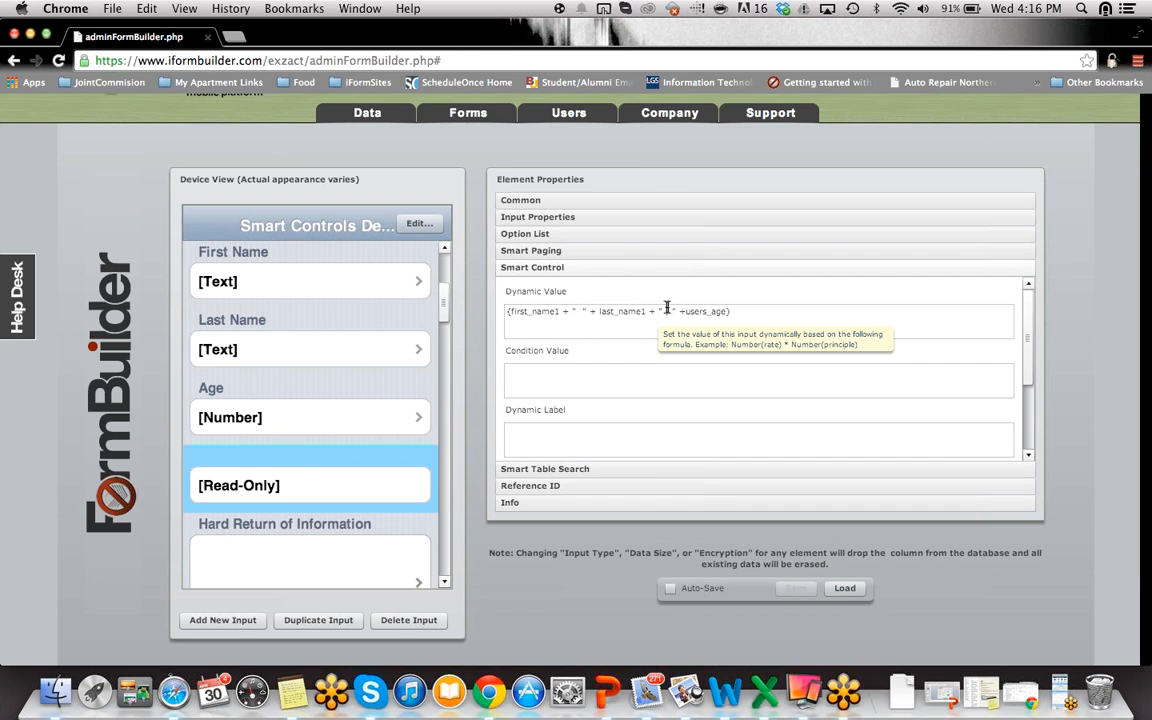
left_click(665, 310)
type(",")
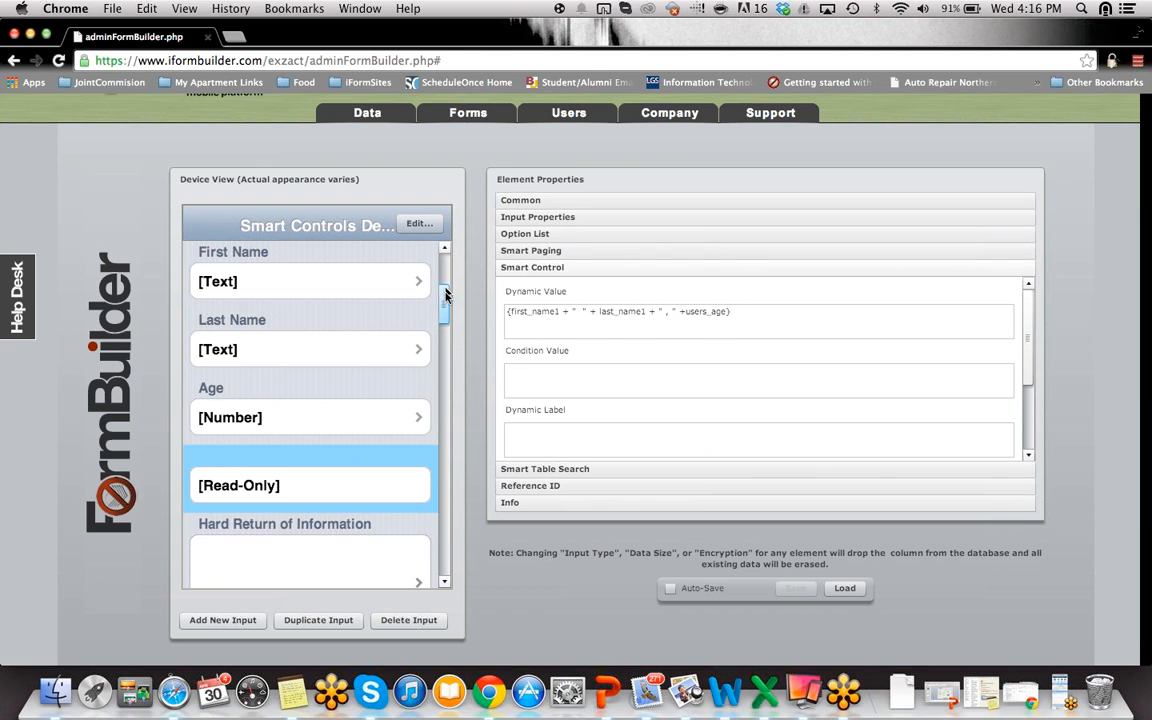
scroll(446, 305, "down", 2)
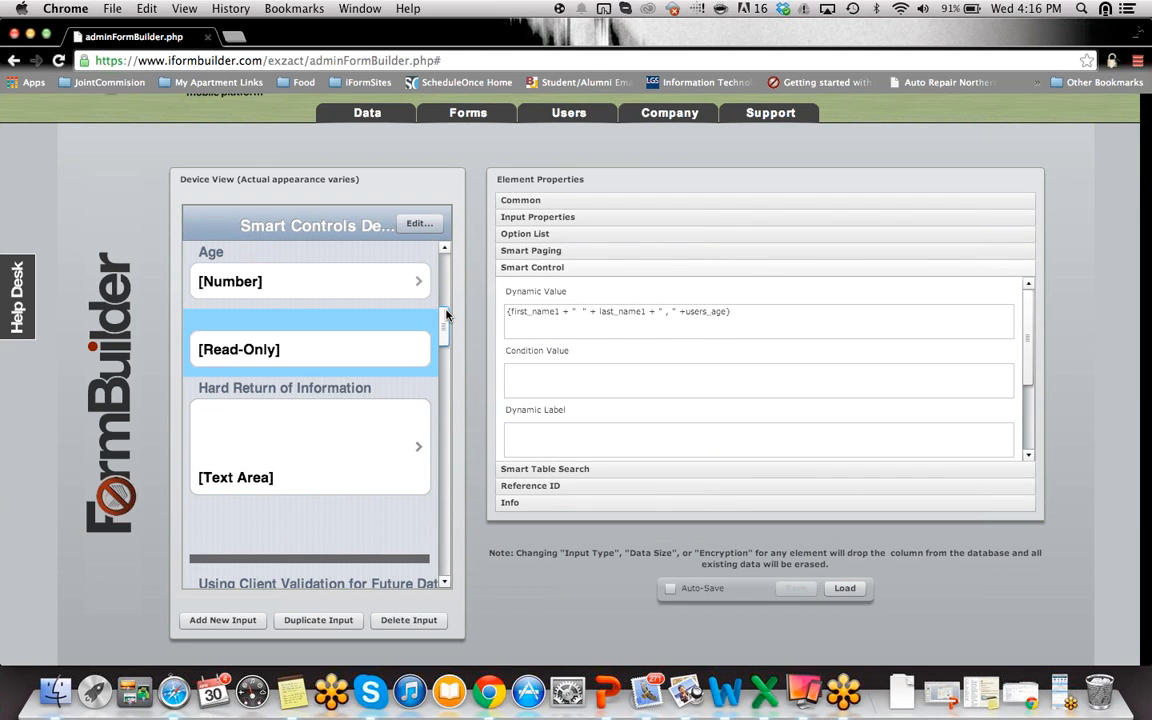
left_click(372, 436)
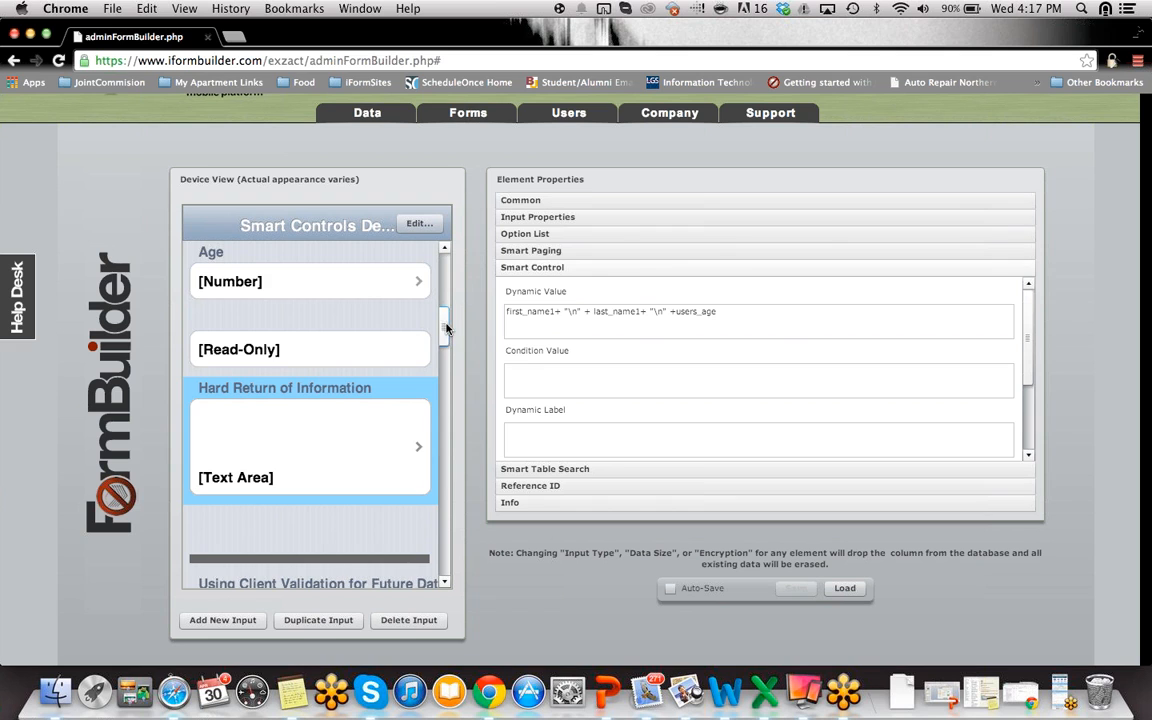
- Examine the client validation and validation message of Next Scheduled Visit, comparing them with the Today's Date element
scroll(446, 342, "down", 2)
left_click_drag(446, 342, 443, 367)
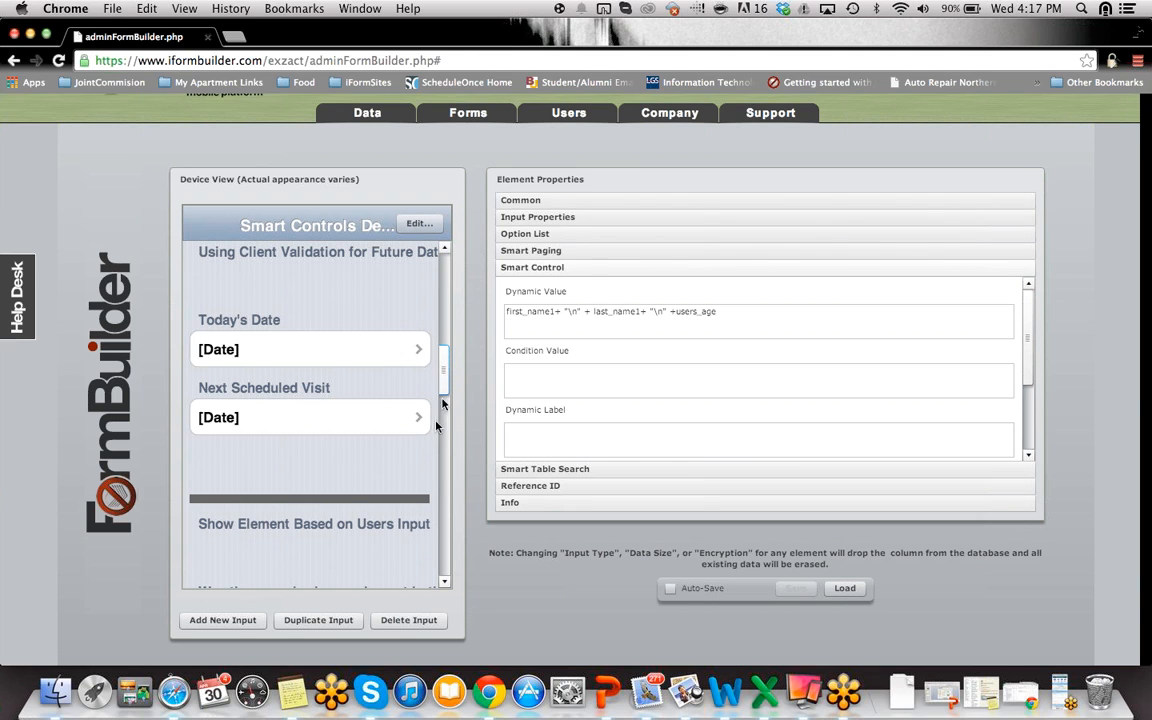
left_click(410, 444)
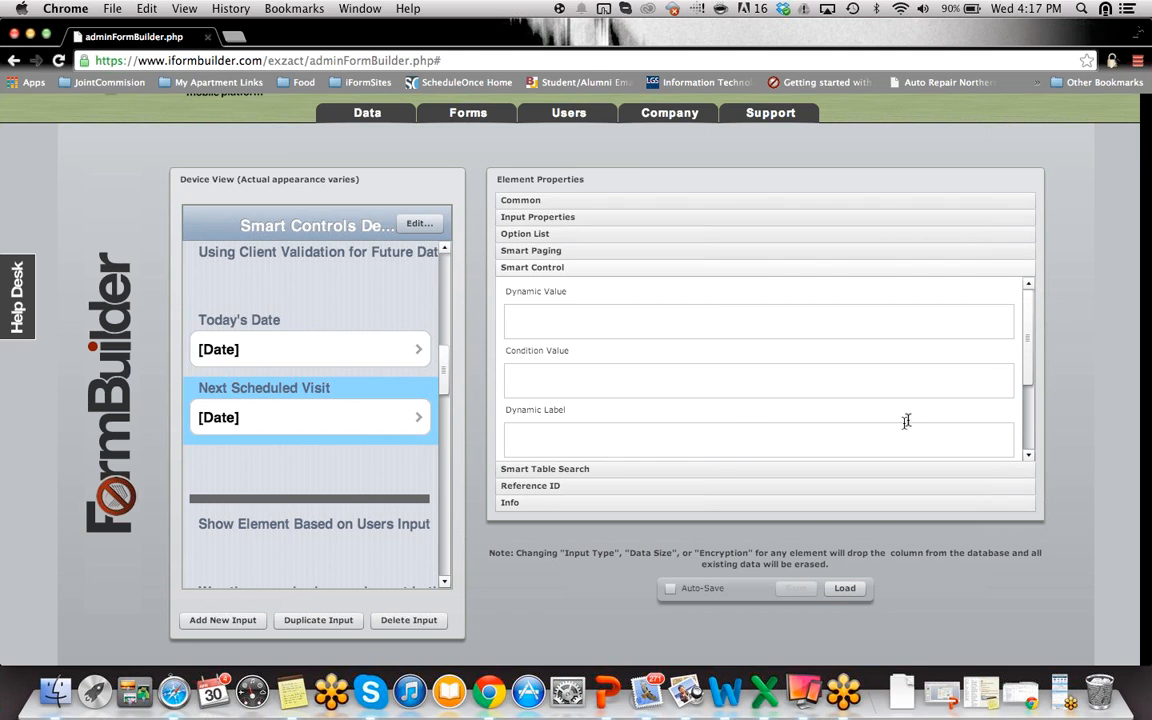
scroll(1033, 353, "down", 3)
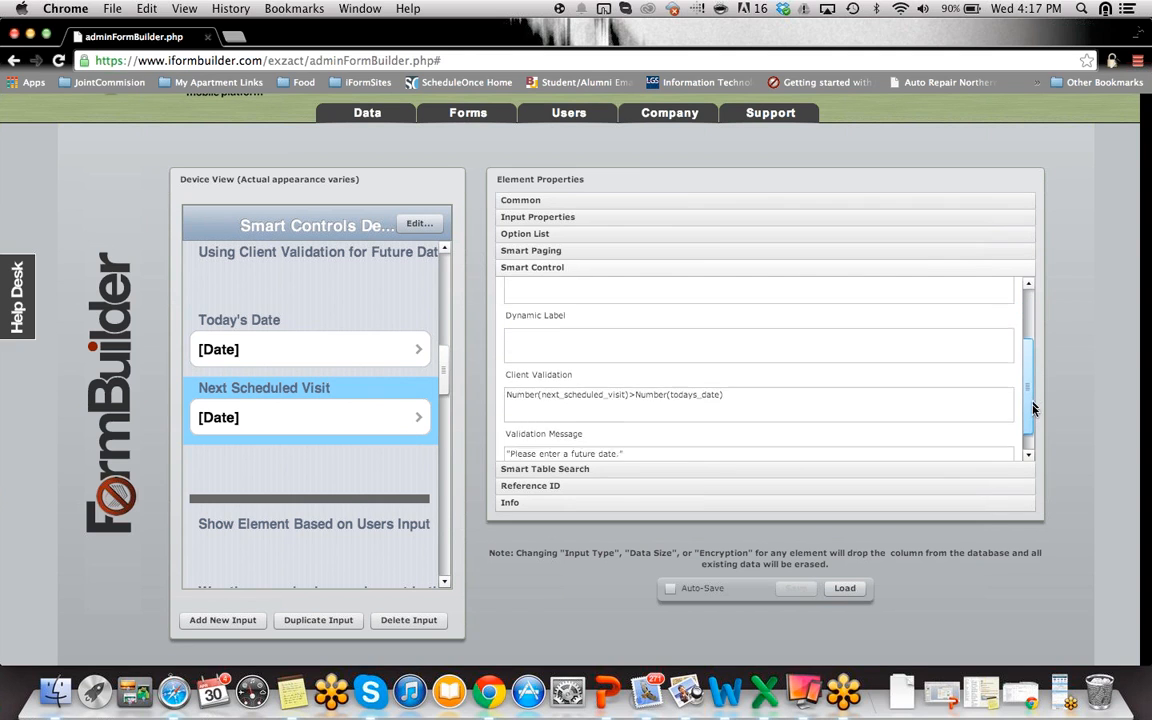
left_click(301, 364)
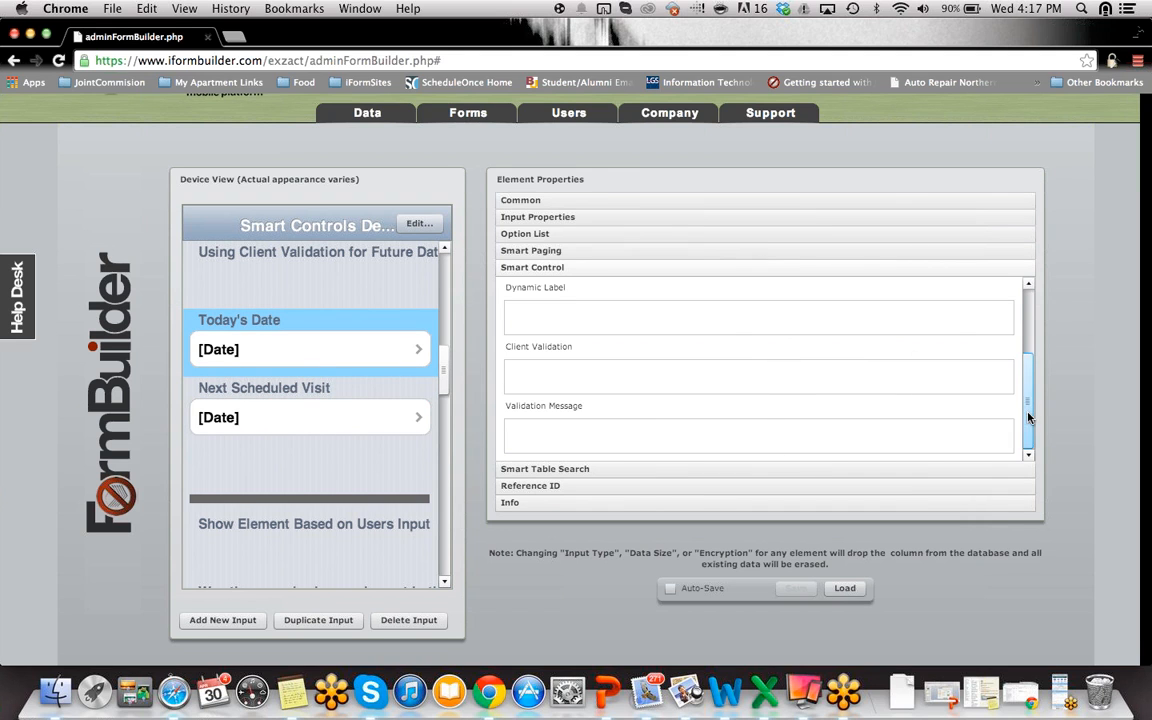
scroll(1029, 417, "up", 3)
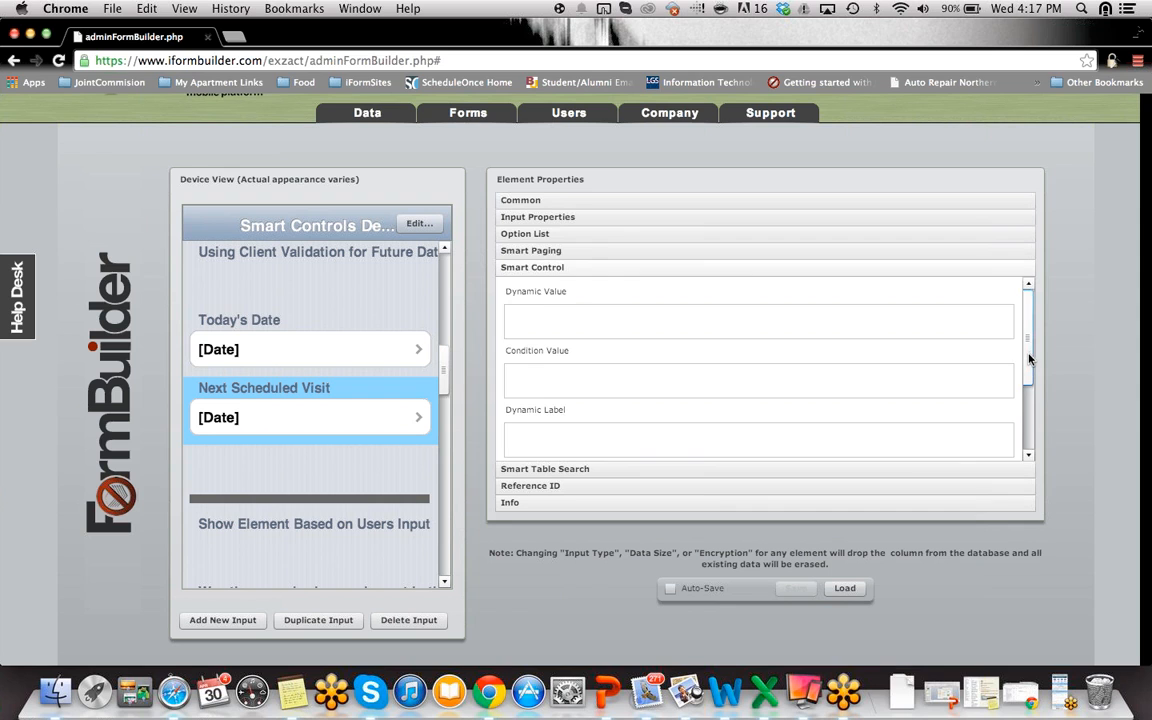
scroll(1020, 363, "down", 3)
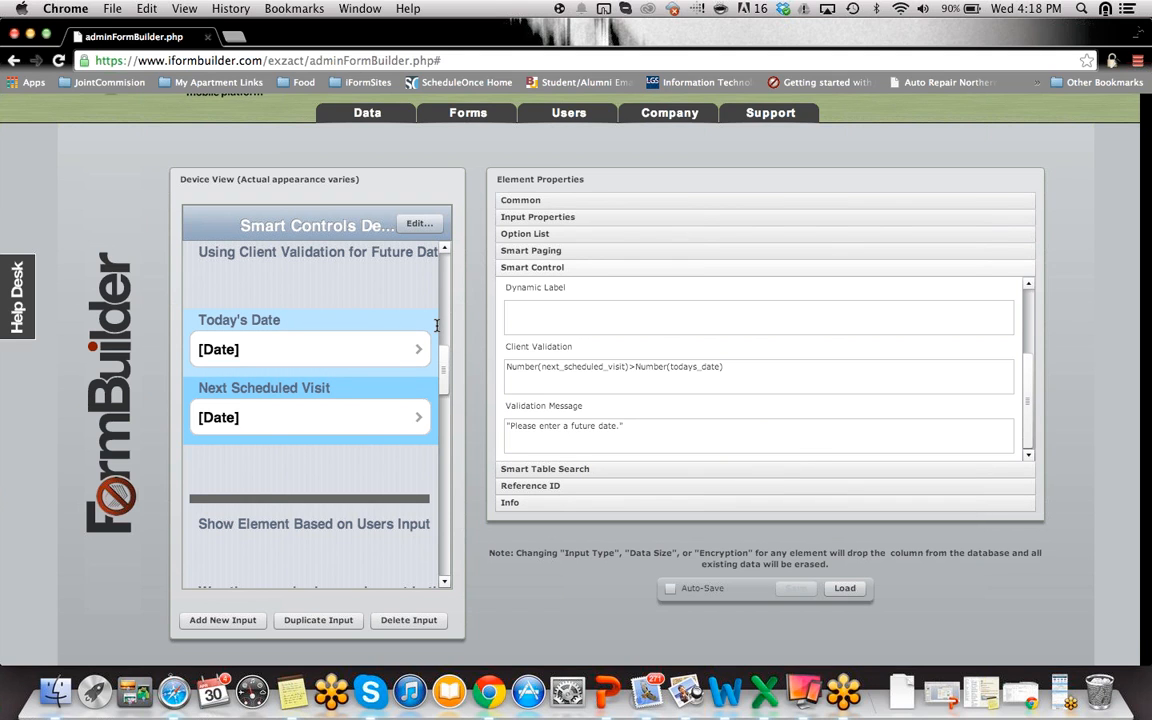
- Examine the condition value of the "What was broken?" field and the Smart Control settings of the broken equipment question
left_click_drag(443, 357, 442, 404)
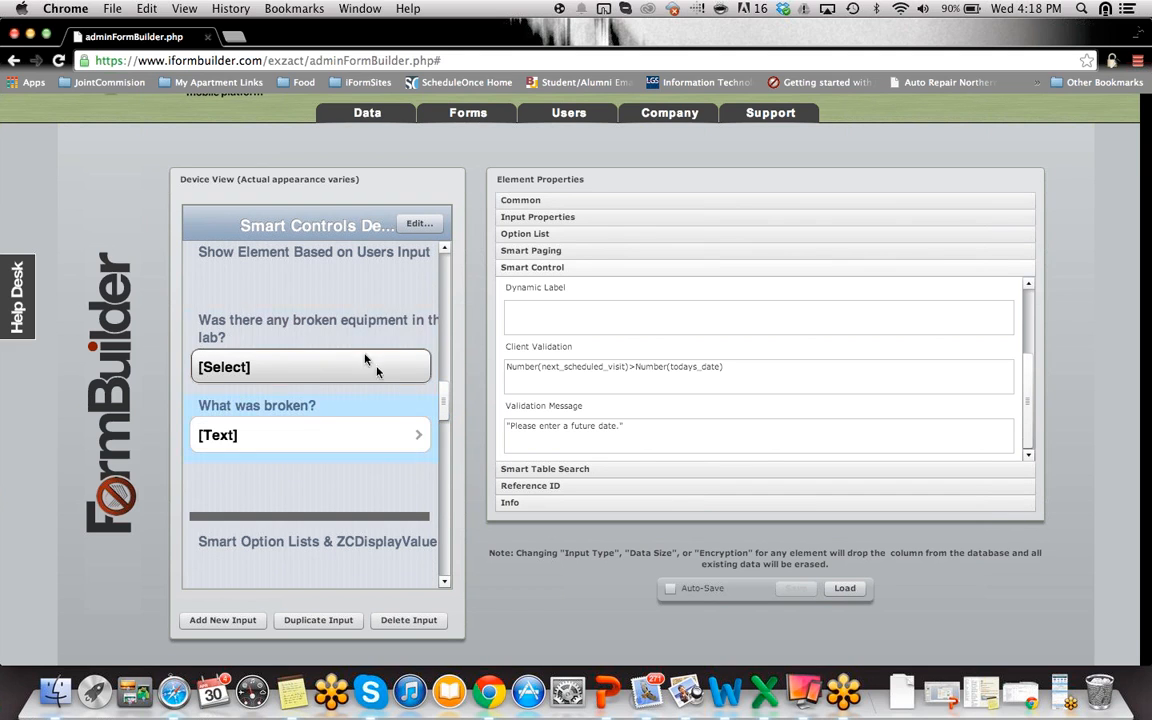
left_click(337, 331)
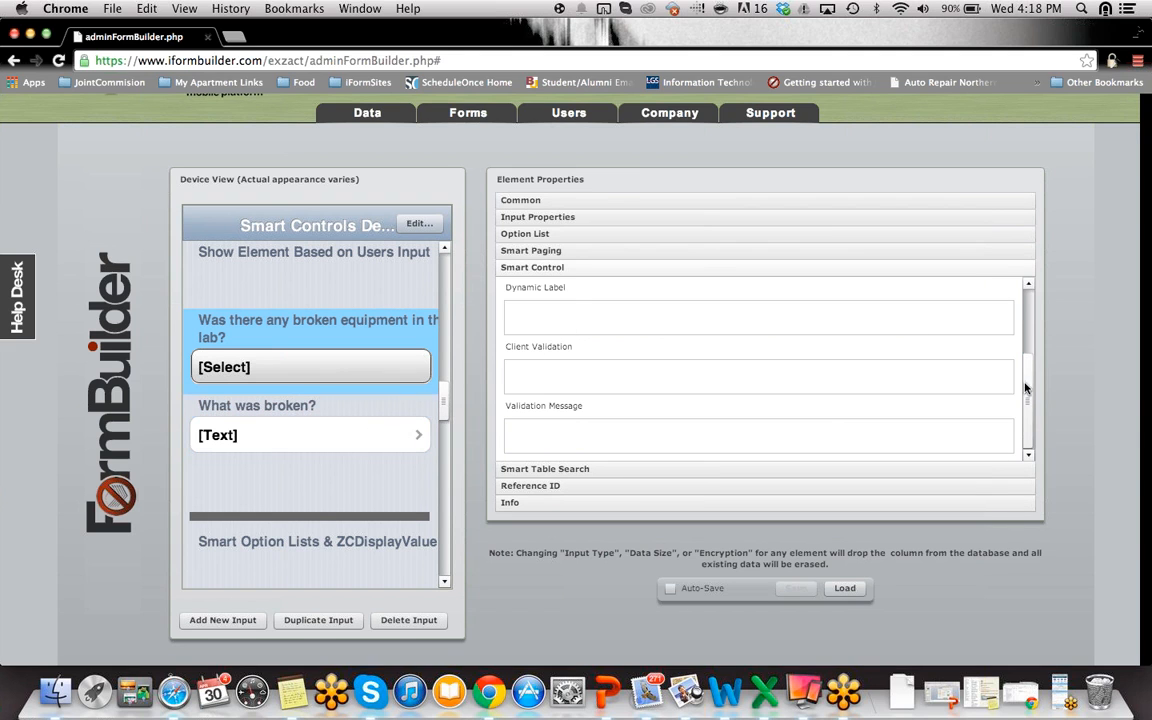
left_click_drag(1025, 388, 1025, 328)
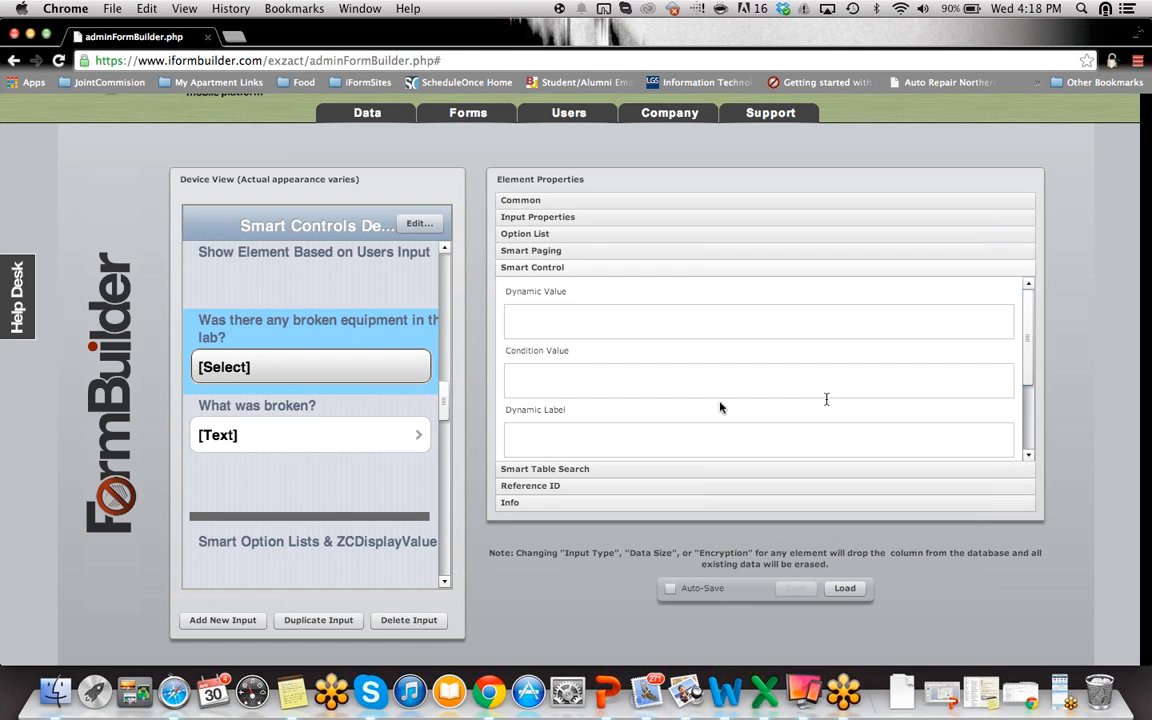
left_click(357, 446)
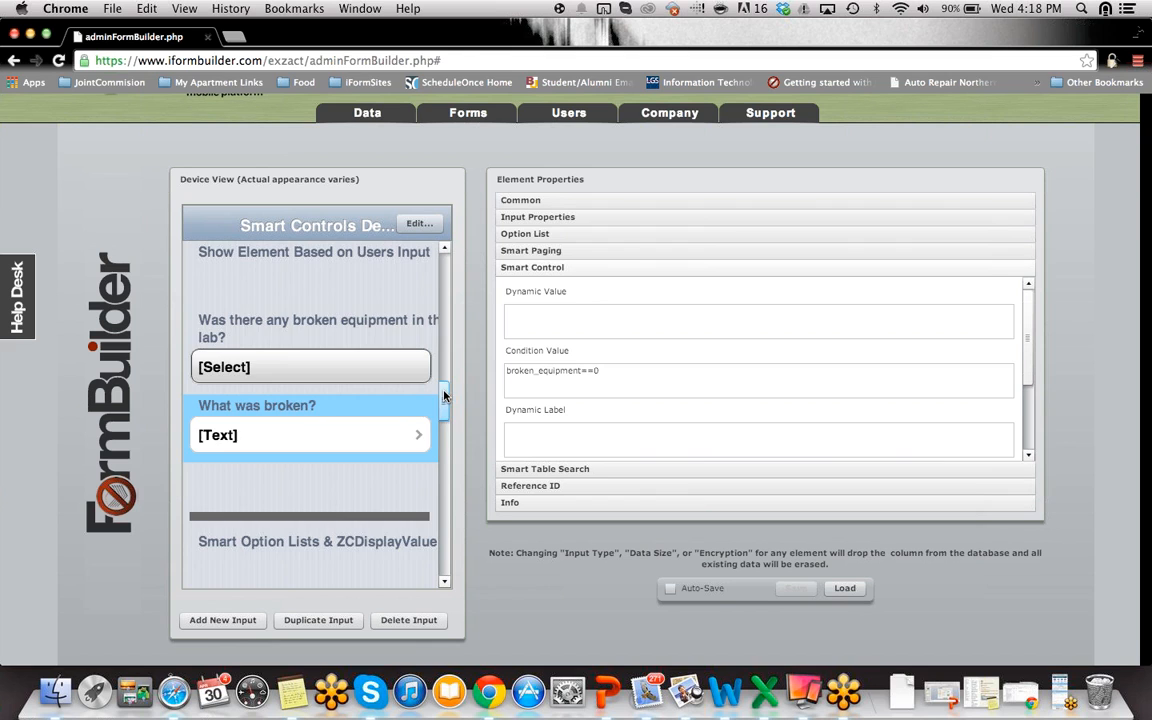
- Examine the option list assigned to the "What is the focus of exercise today?" element
left_click_drag(444, 397, 444, 437)
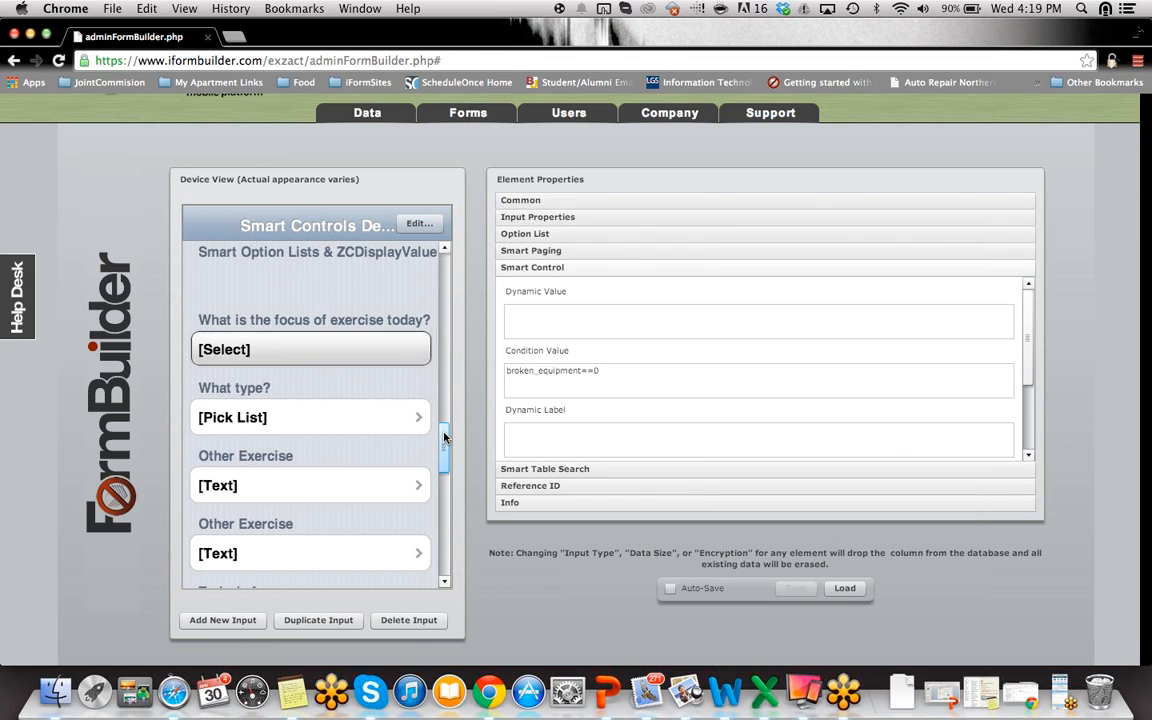
left_click(396, 318)
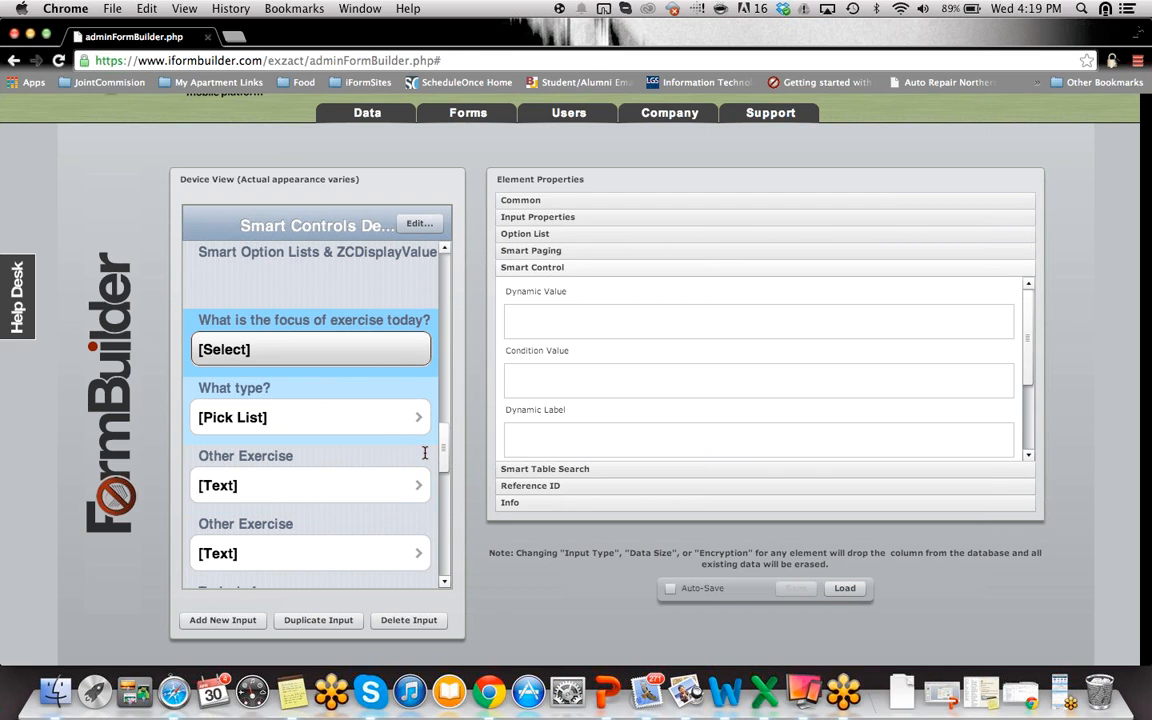
left_click(522, 233)
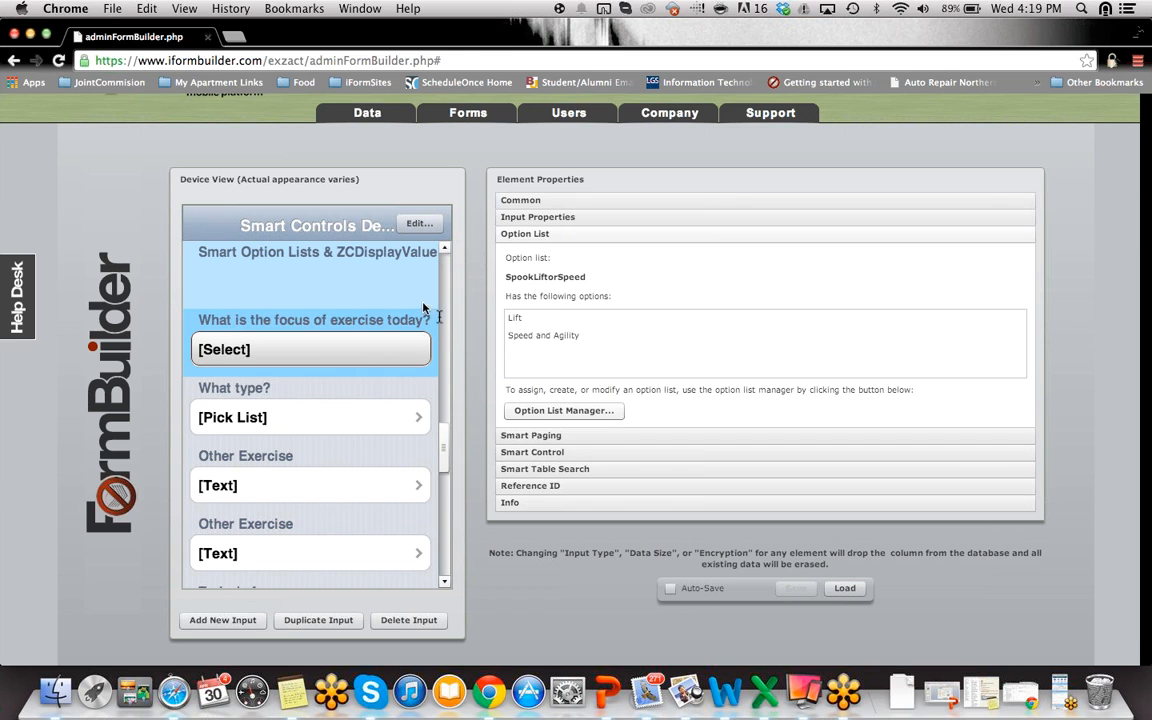
left_click(570, 336)
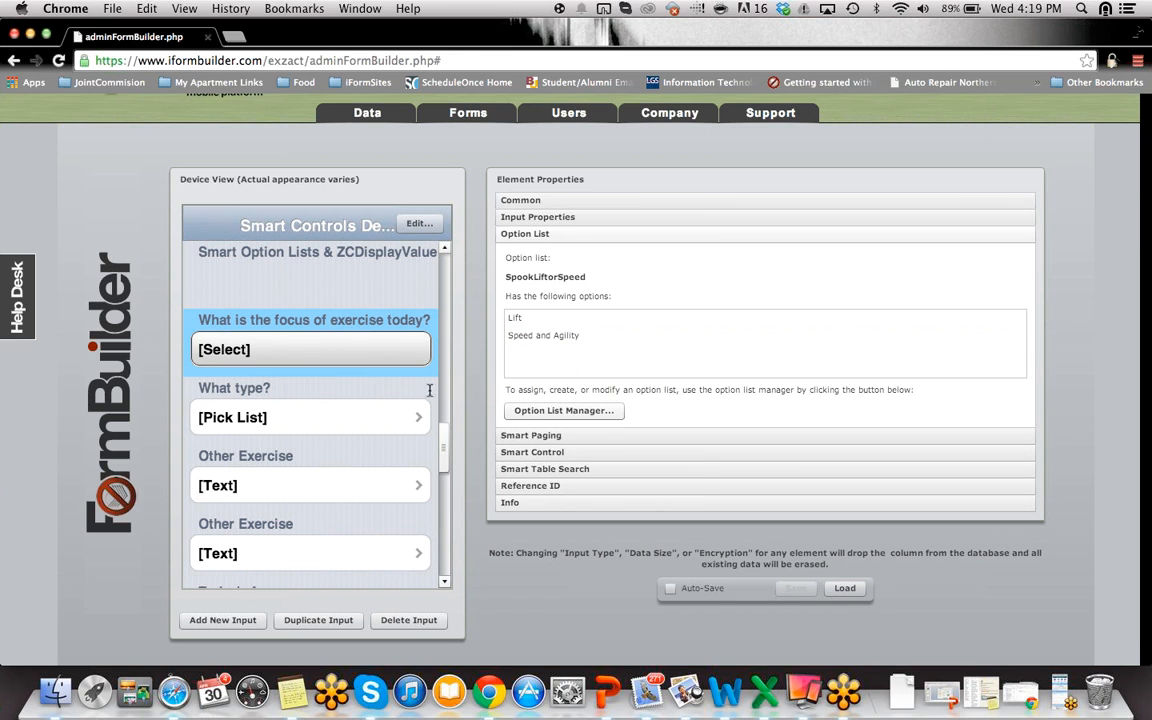
- Review the conditional options in the list assigned to "What type?" in the Option List Manager, and close it
left_click(370, 421)
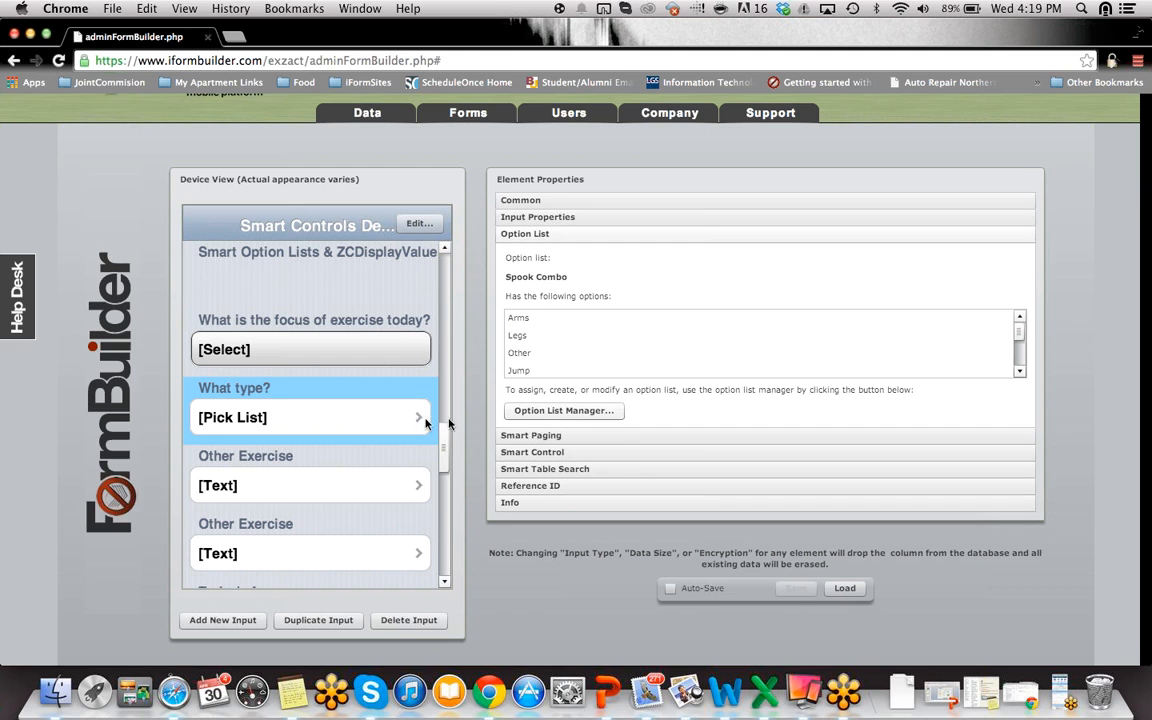
left_click(573, 413)
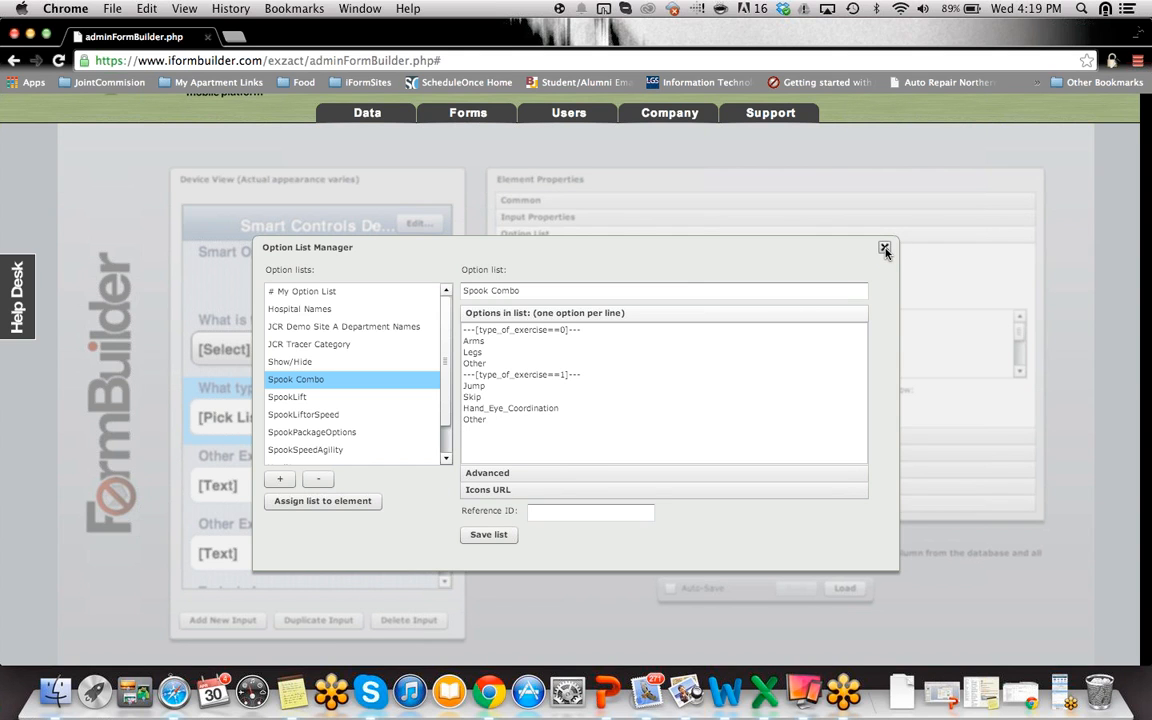
left_click(885, 249)
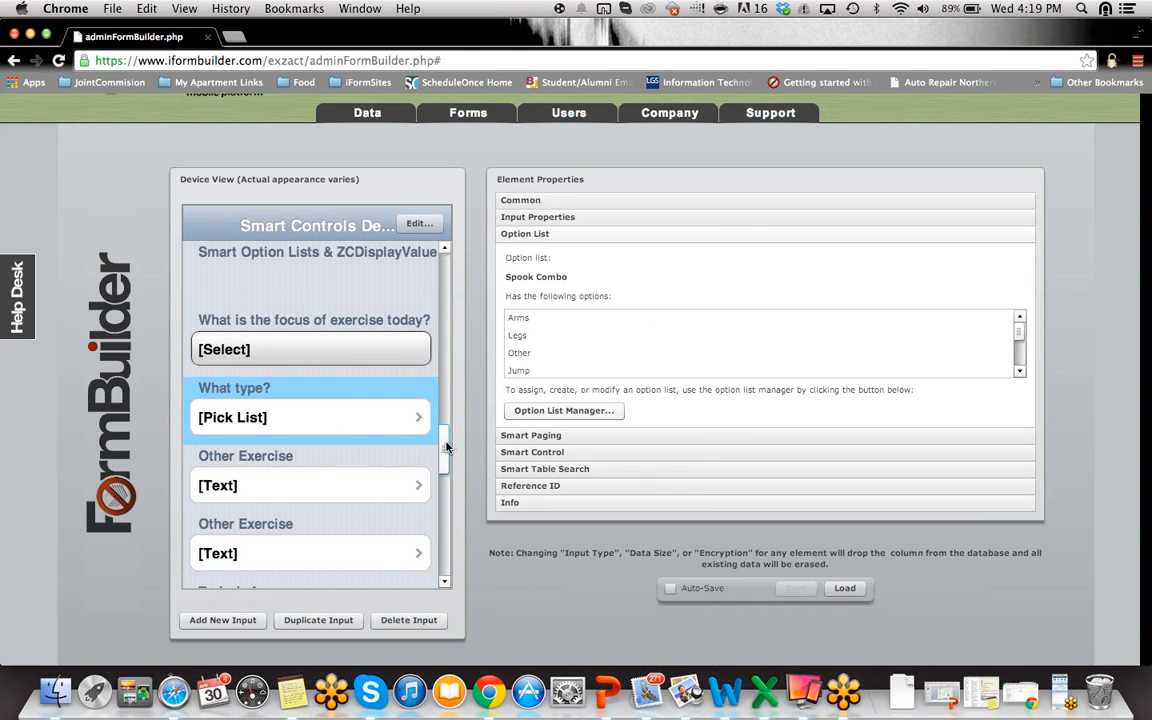
- Show the Smart Control dynamic value of the Display Username read-only element
left_click_drag(446, 447, 446, 518)
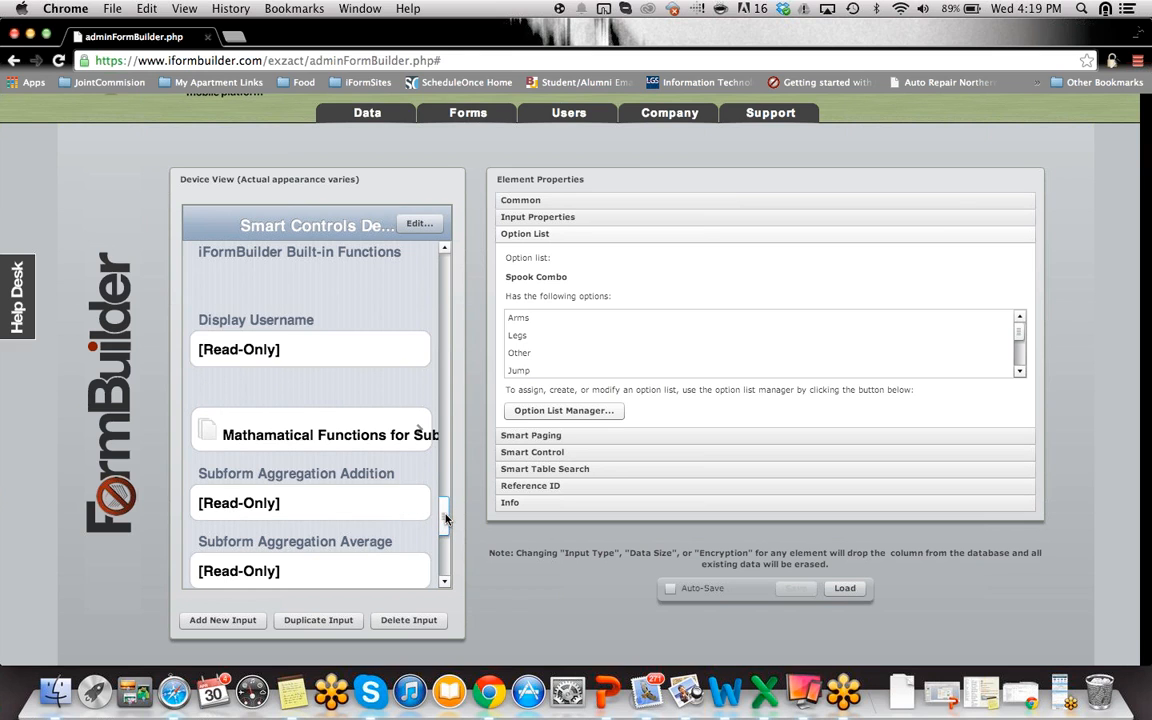
left_click(297, 303)
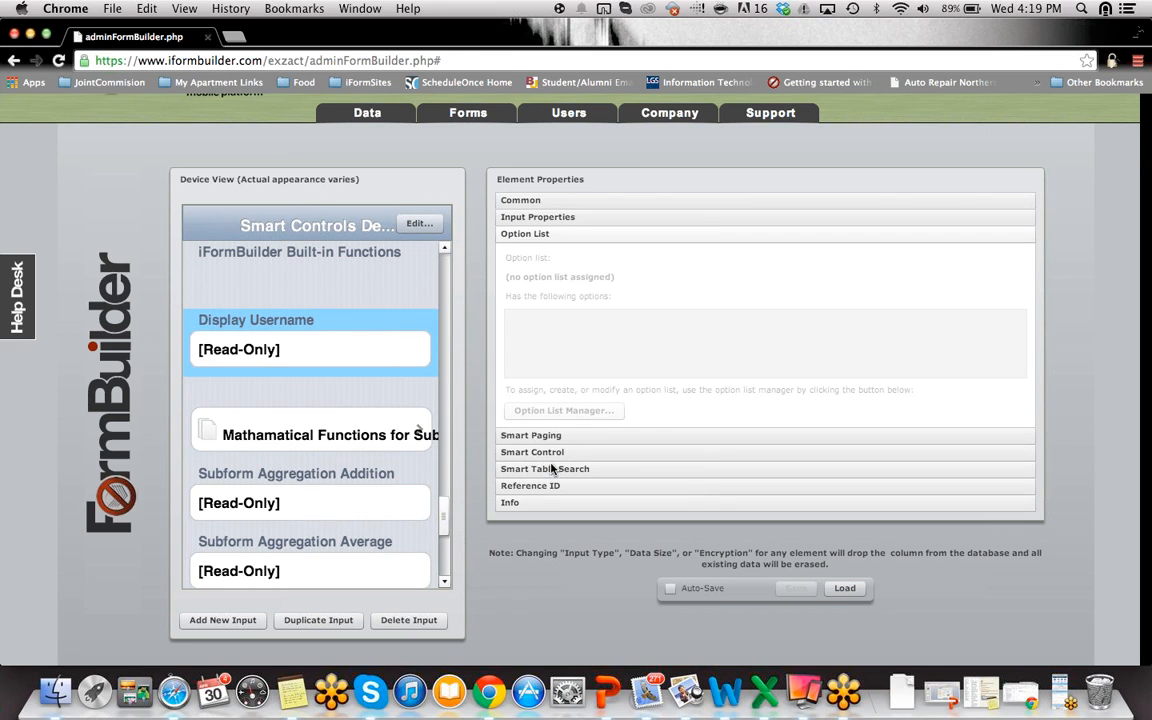
left_click(550, 452)
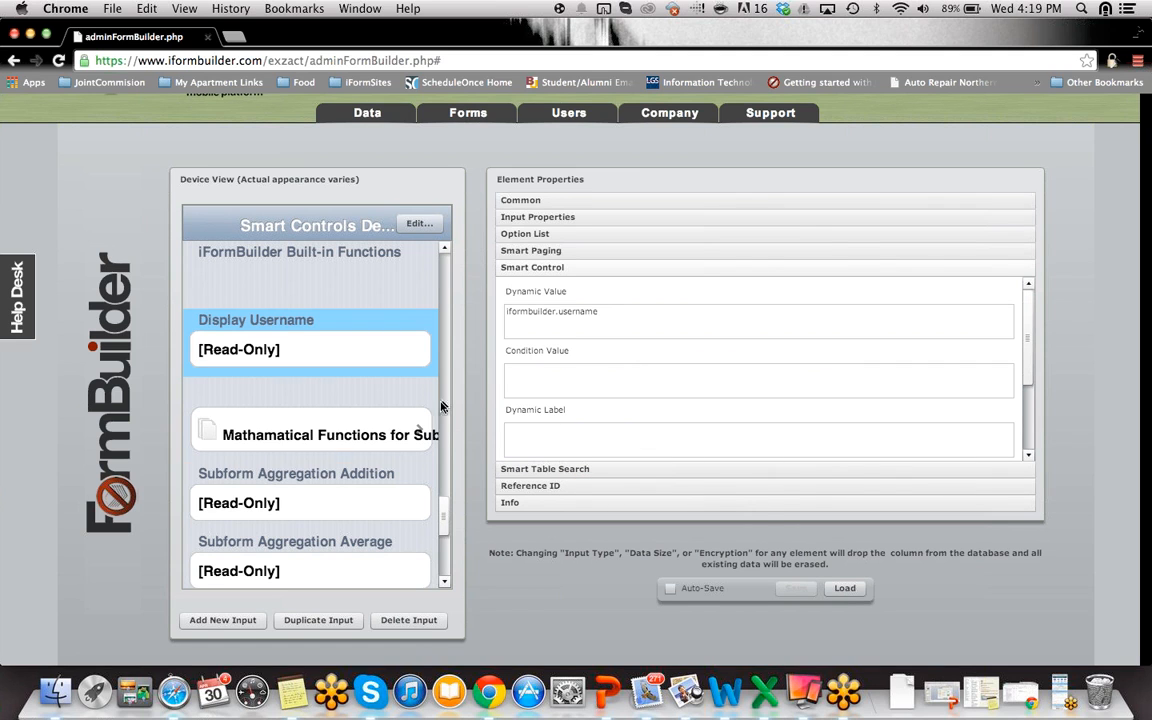
- Examine the Smart Control settings of the mathematical functions subform, the Subform Aggregation Addition element and the closing thank-you label
left_click(387, 427)
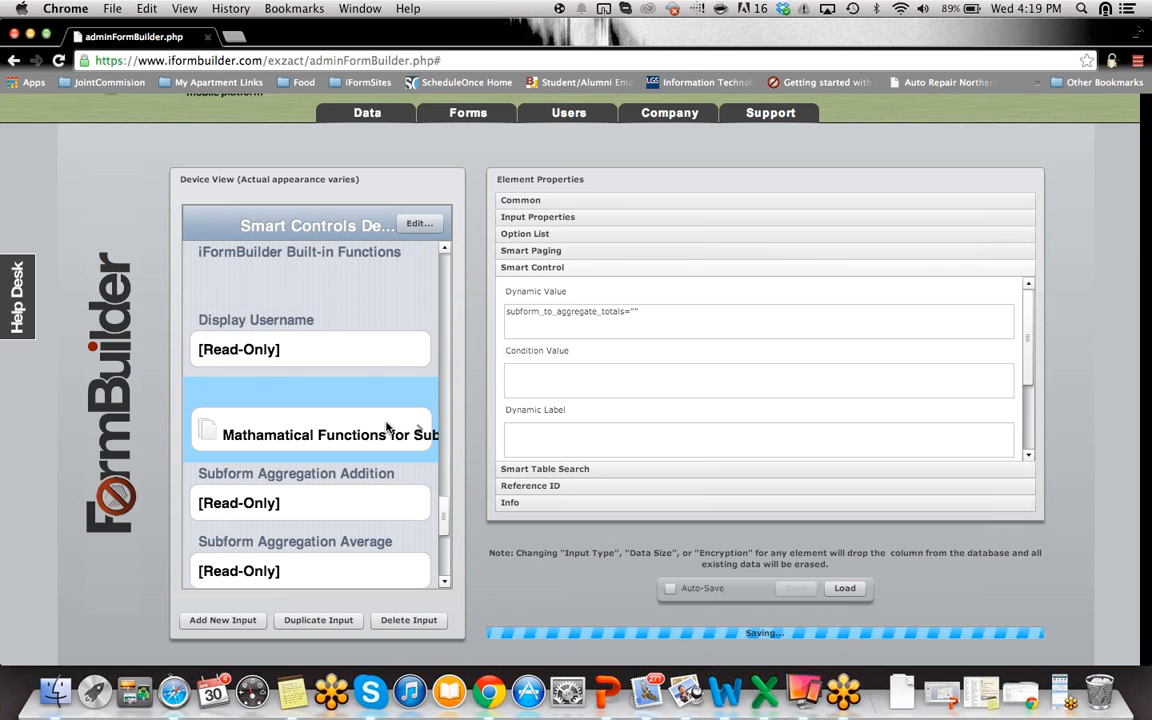
left_click(373, 476)
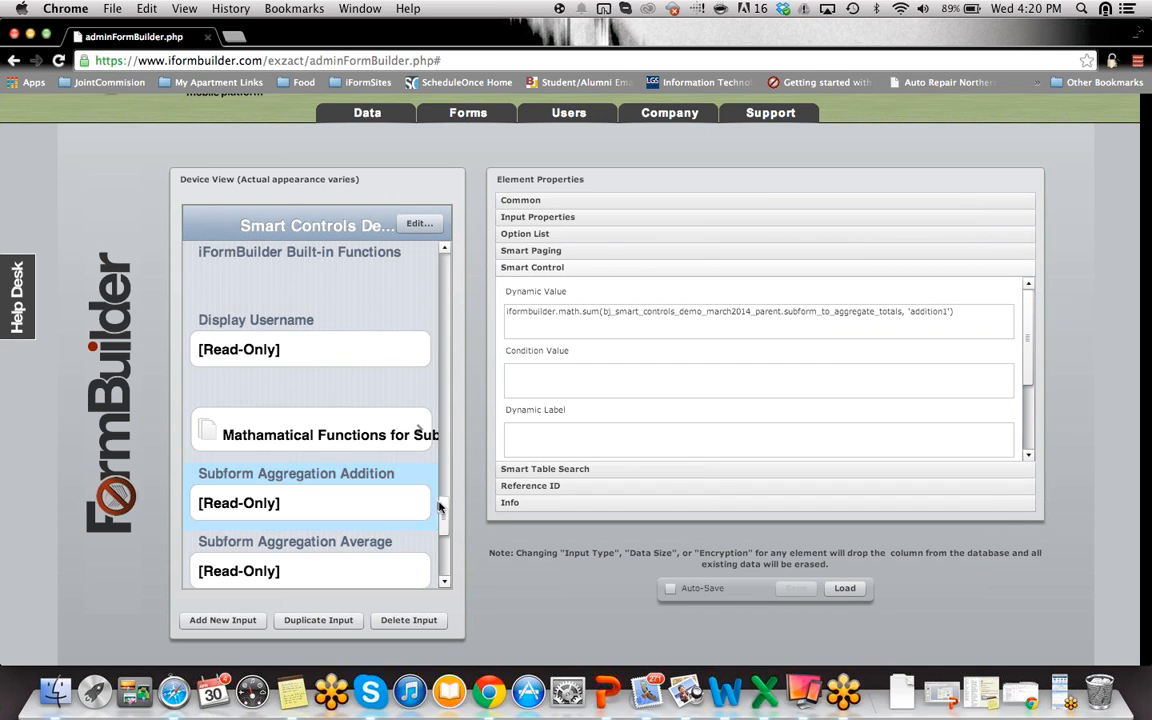
scroll(443, 517, "down", 5)
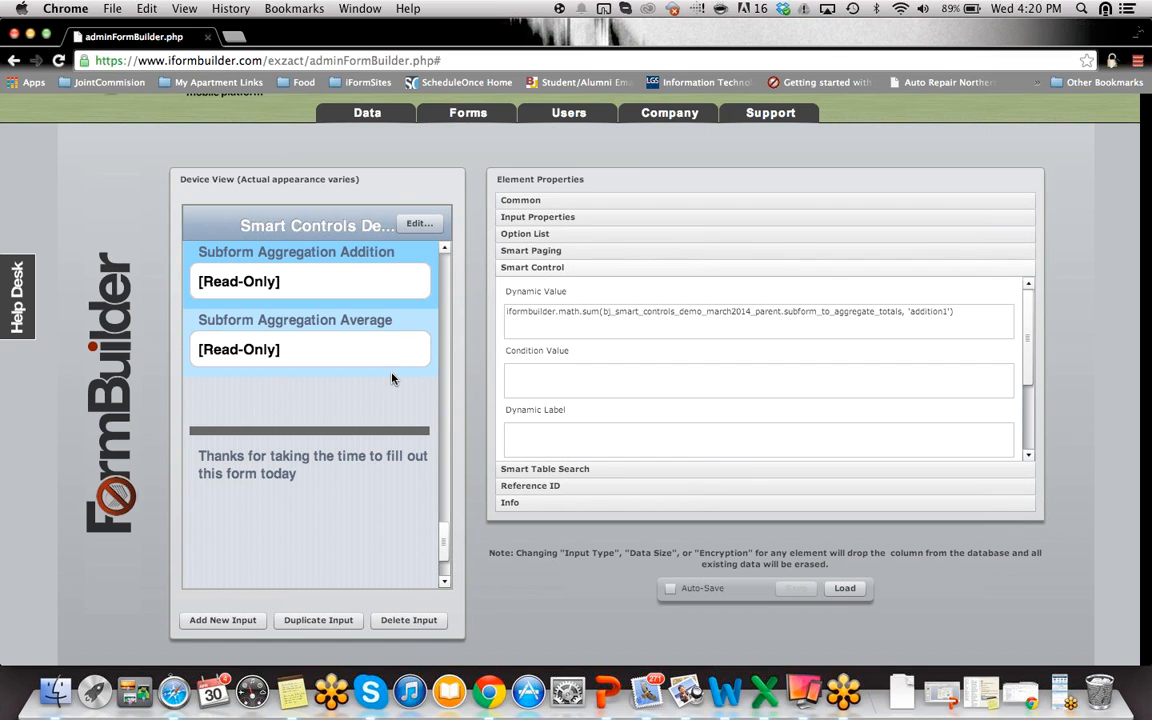
left_click(321, 466)
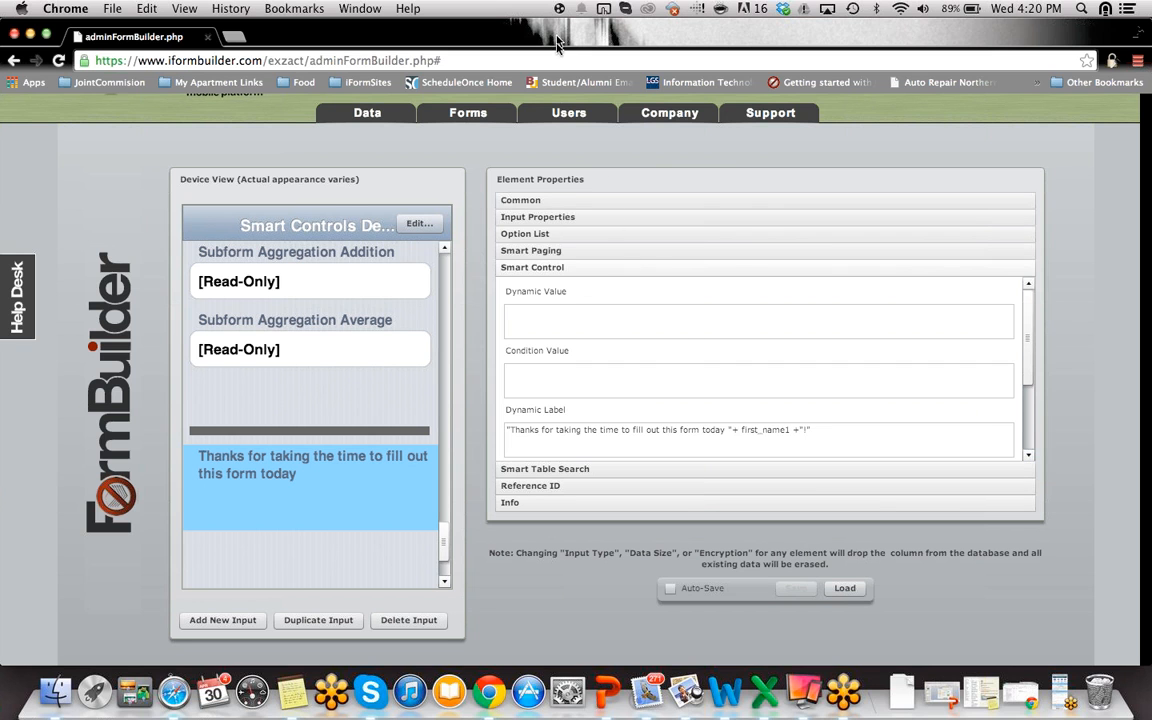
- Move the browser window aside, switch to the PowerPoint presentation and start the slide show from the "Questions?" slide
left_click_drag(557, 45, 1018, 47)
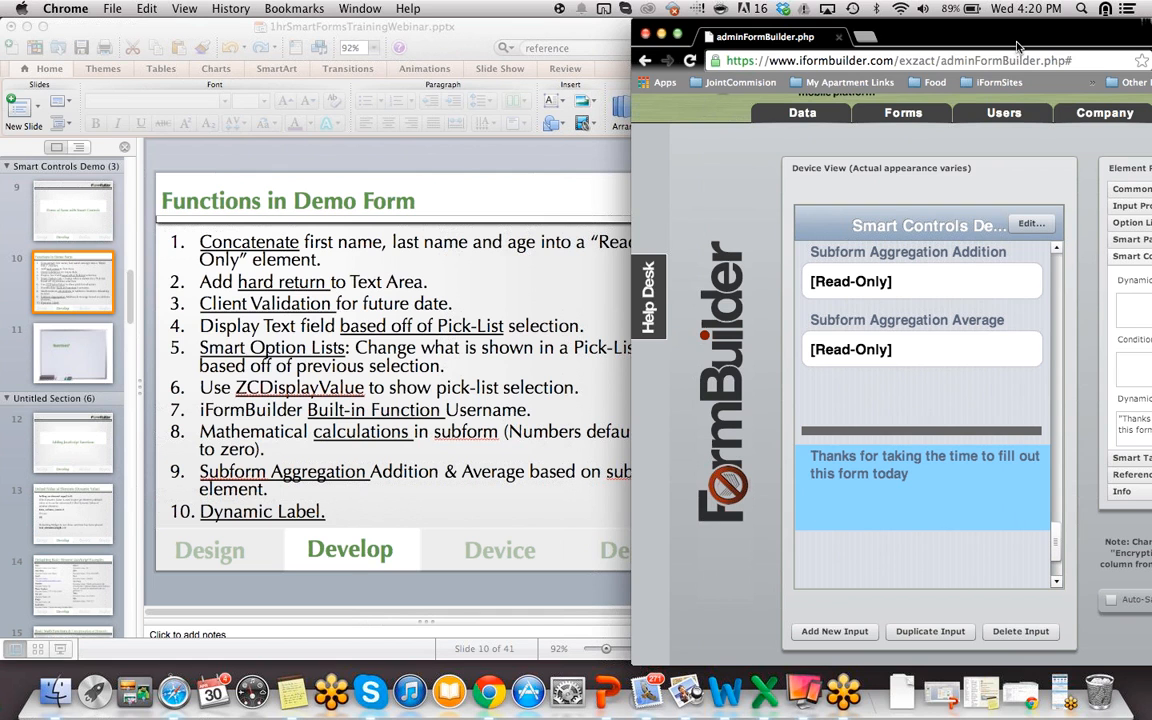
left_click(88, 341)
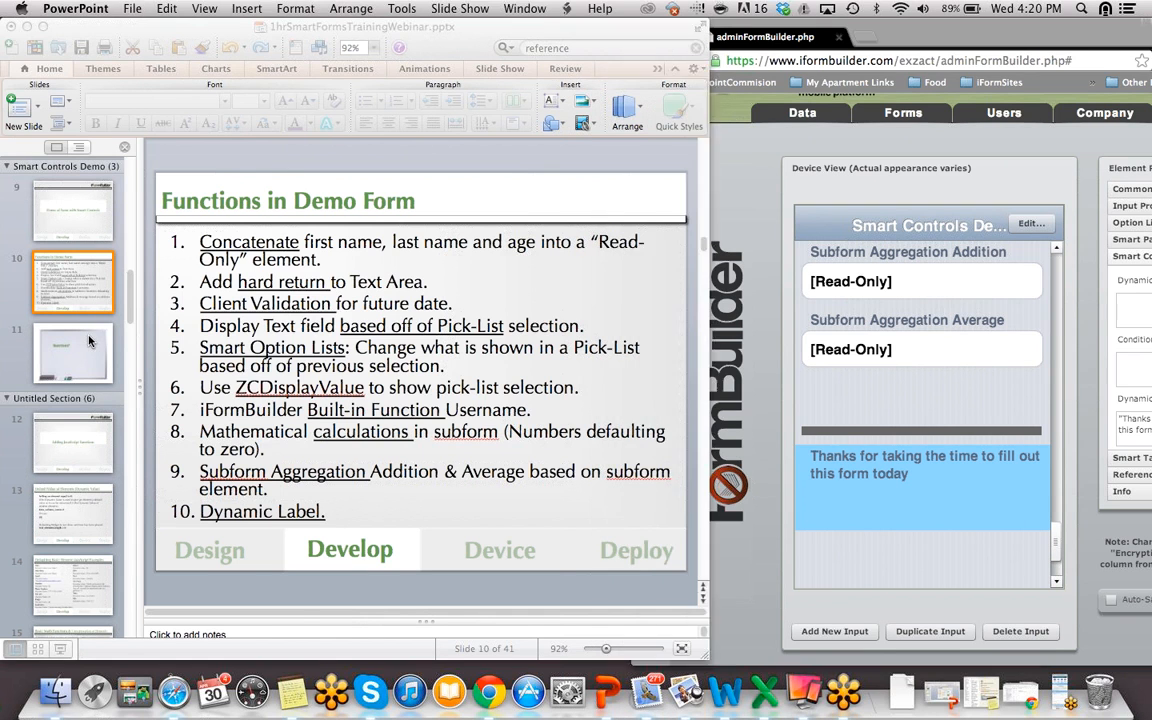
left_click(88, 341)
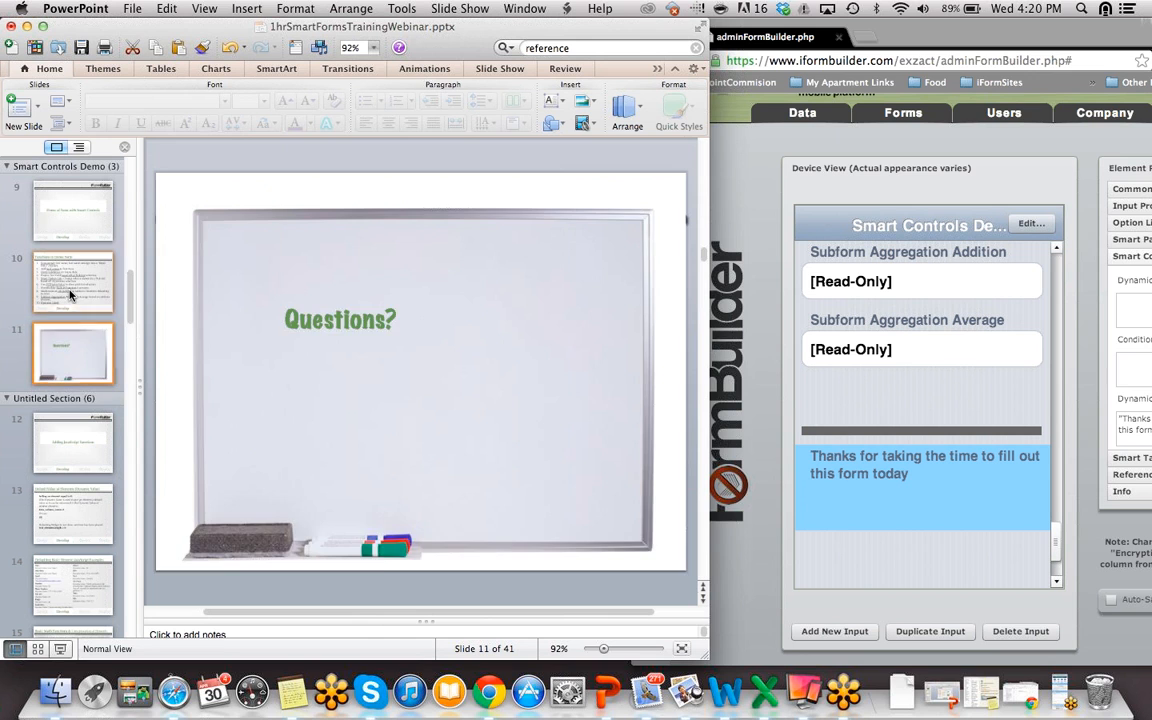
left_click(70, 295)
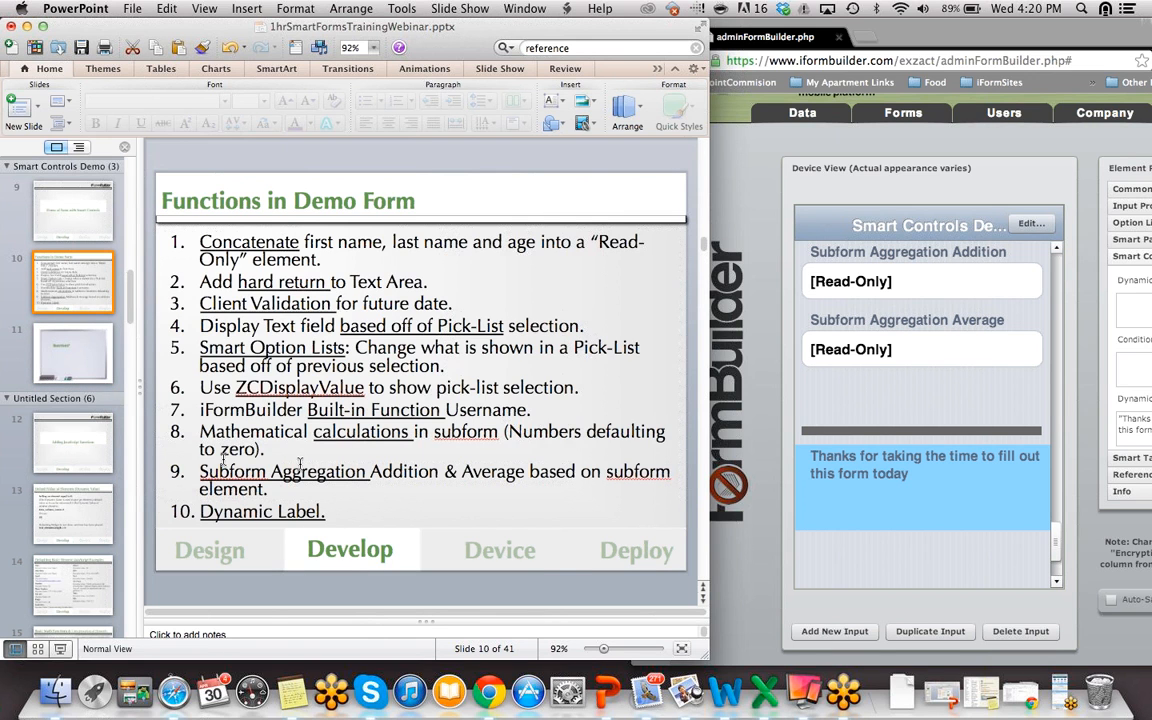
left_click(80, 358)
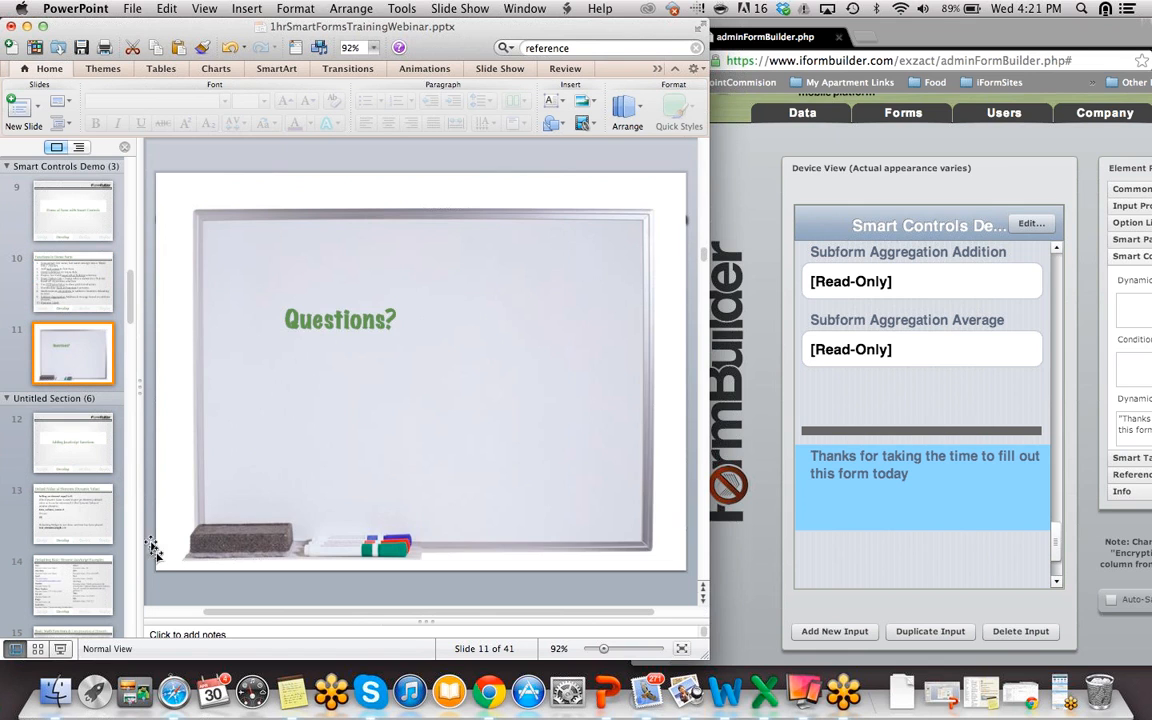
left_click(60, 648)
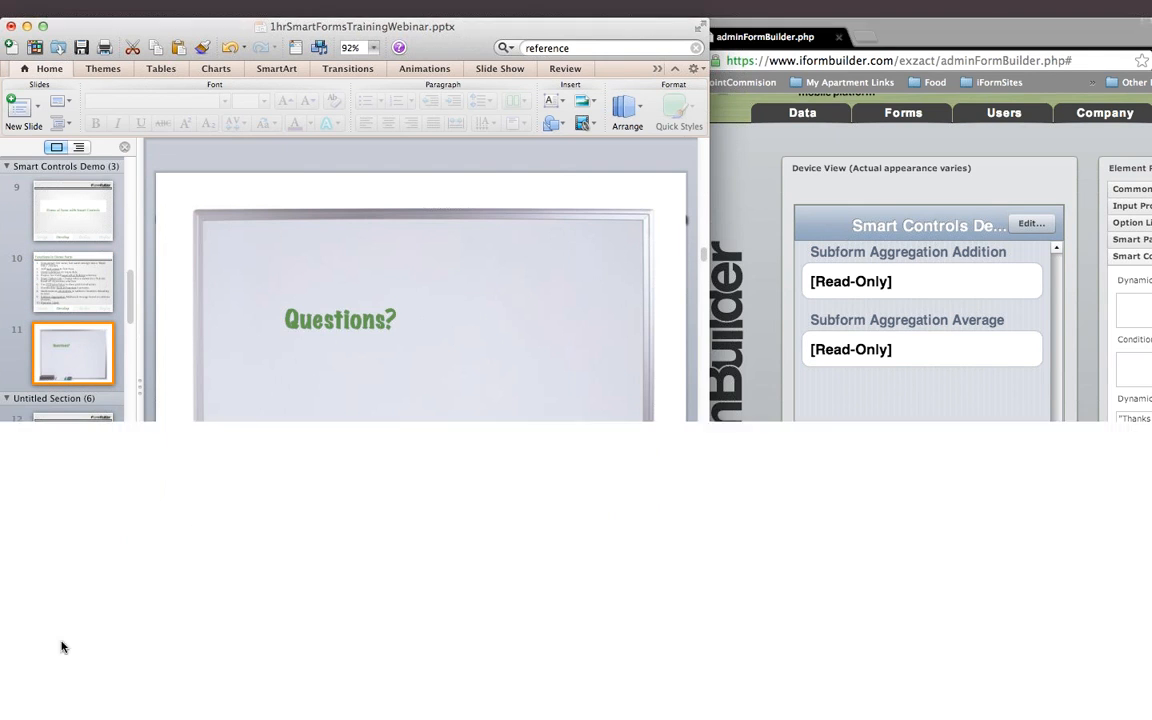
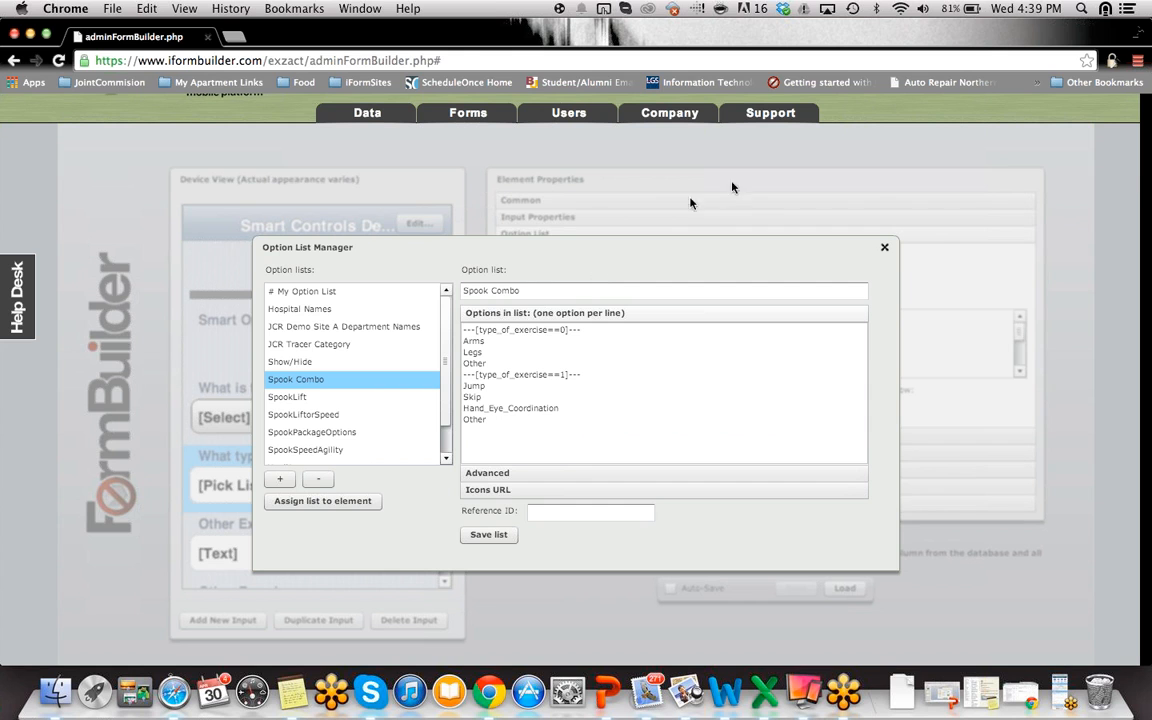
- Examine the labels, key values and condition values in the advanced view of the Spook Combo option list, and close the Option List Manager
left_click_drag(721, 252, 920, 140)
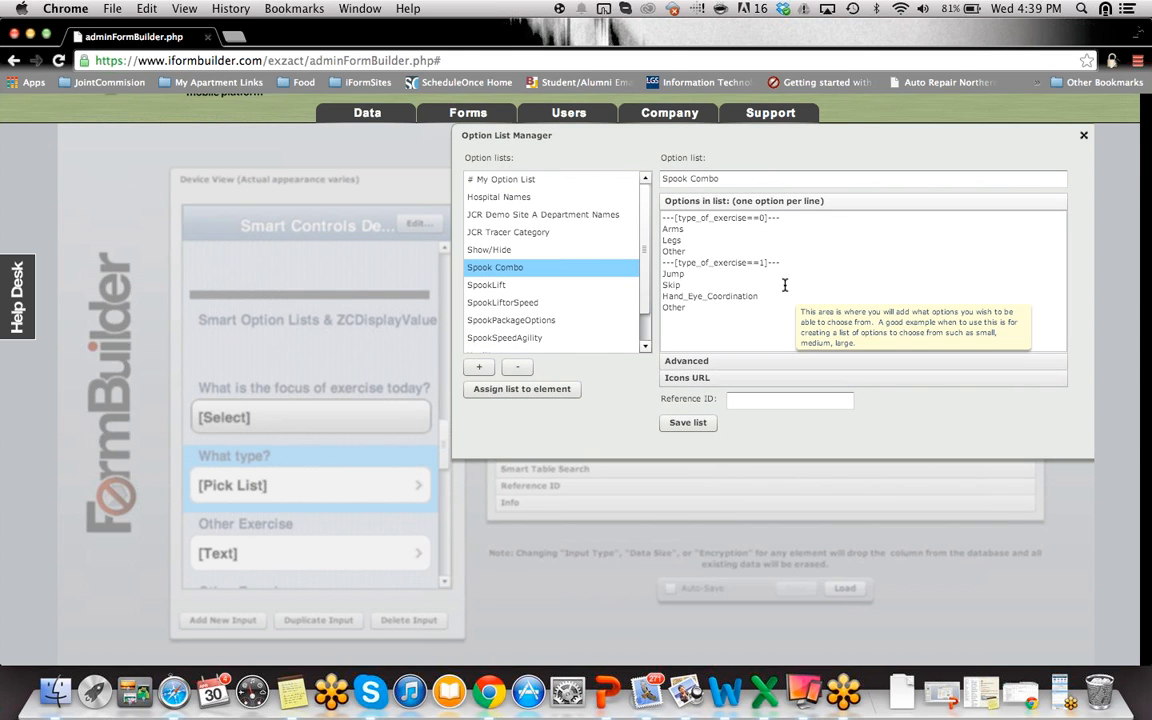
left_click(688, 362)
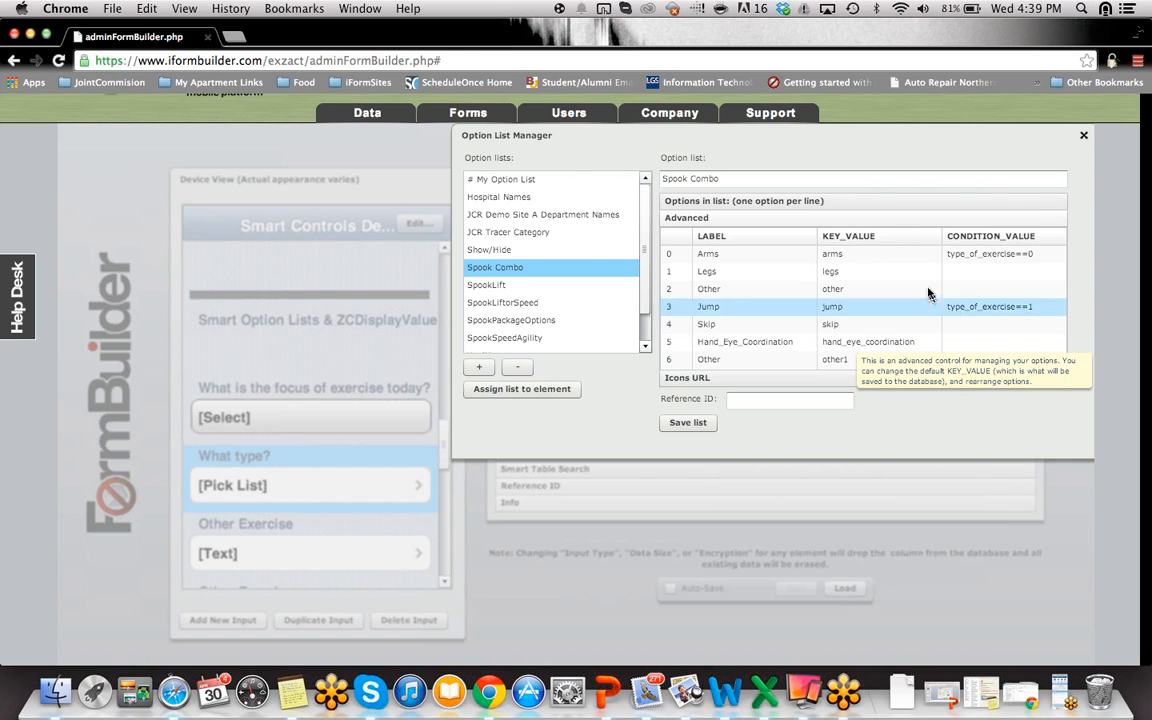
scroll(928, 292, "down", 1)
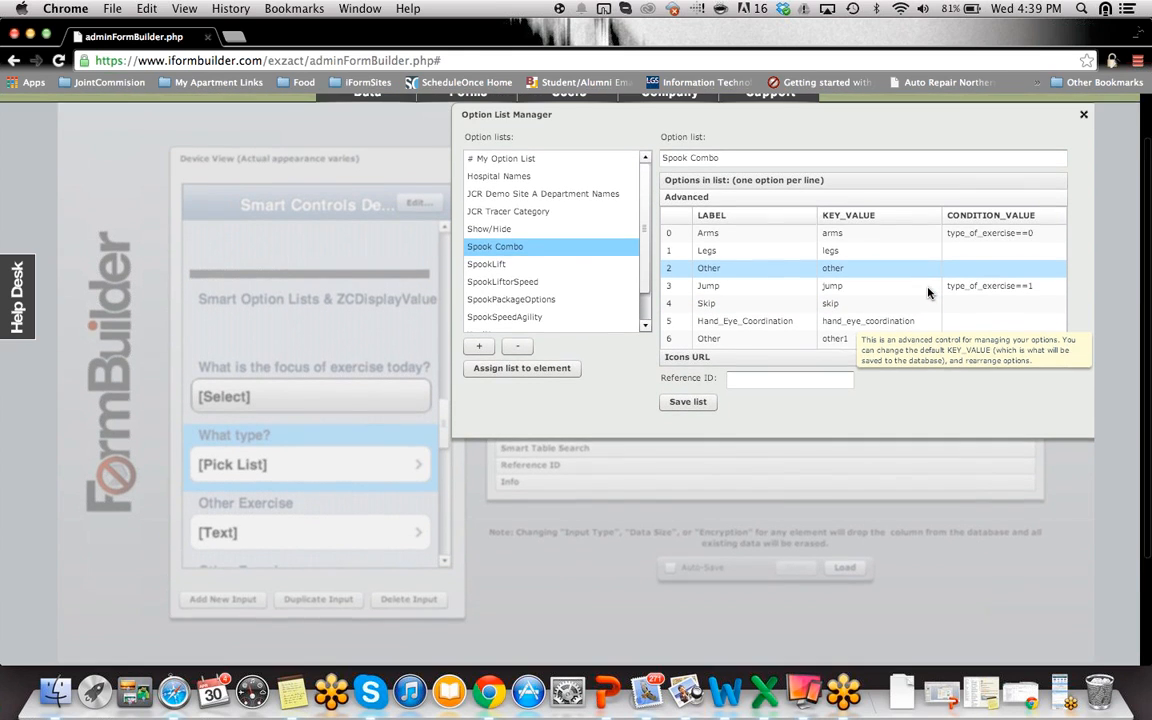
scroll(930, 295, "up", 1)
left_click(766, 307)
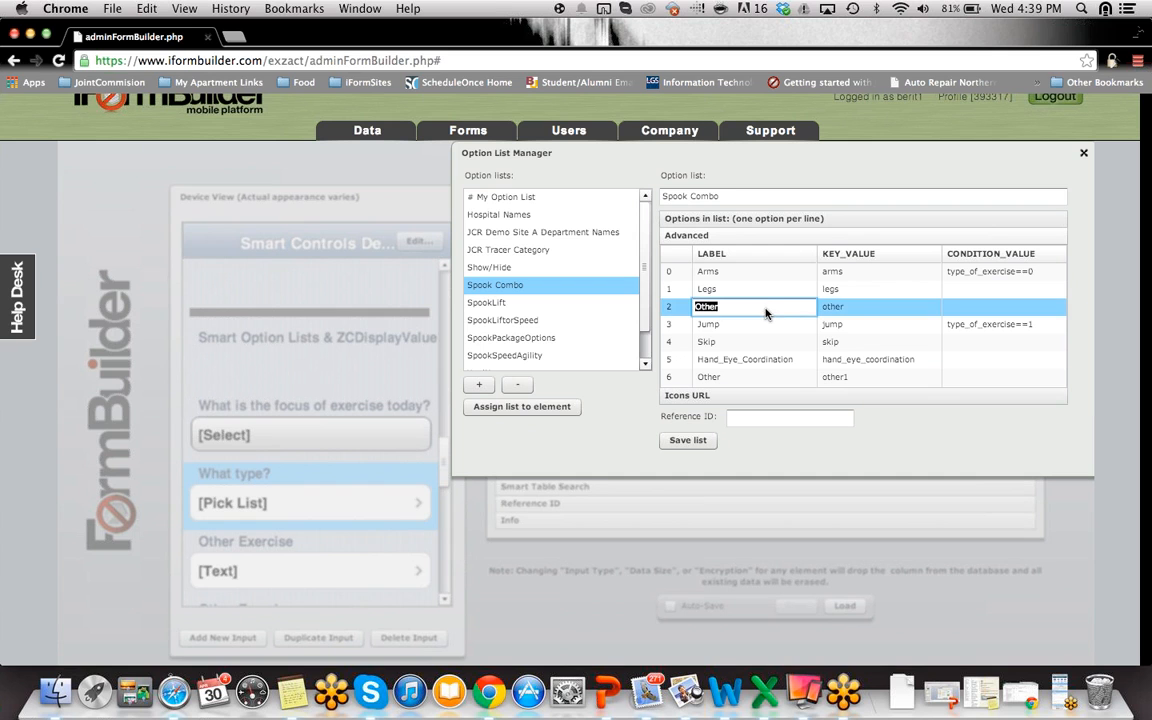
left_click(855, 306)
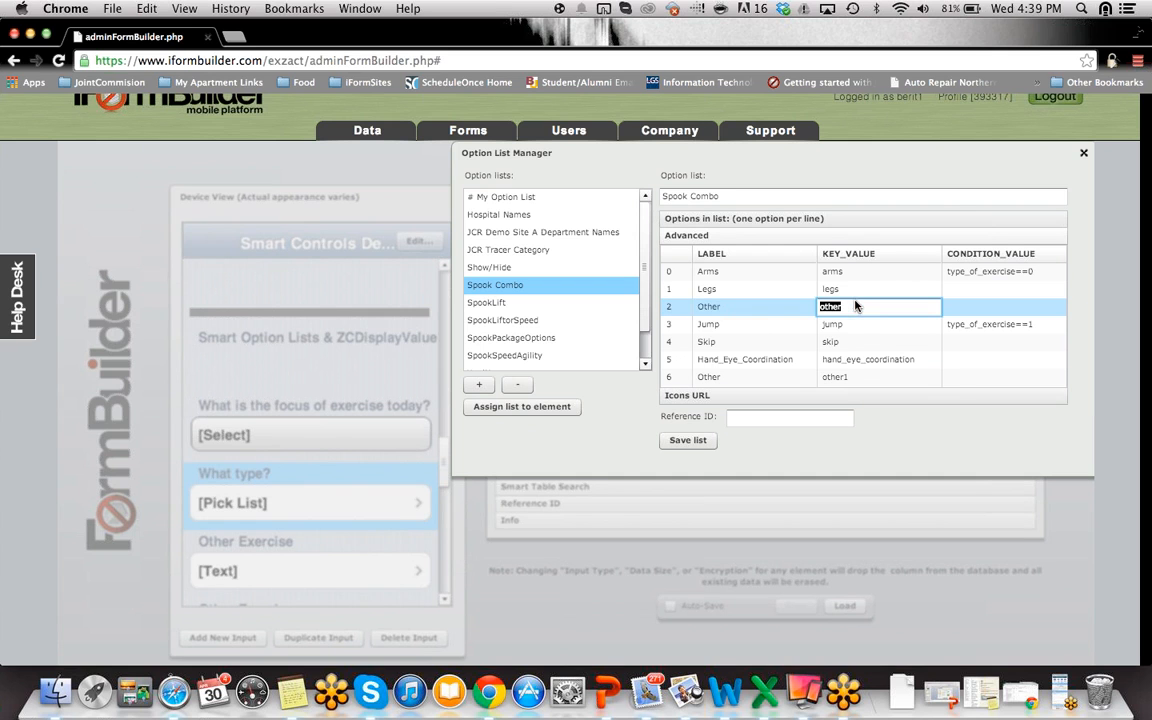
left_click(1083, 152)
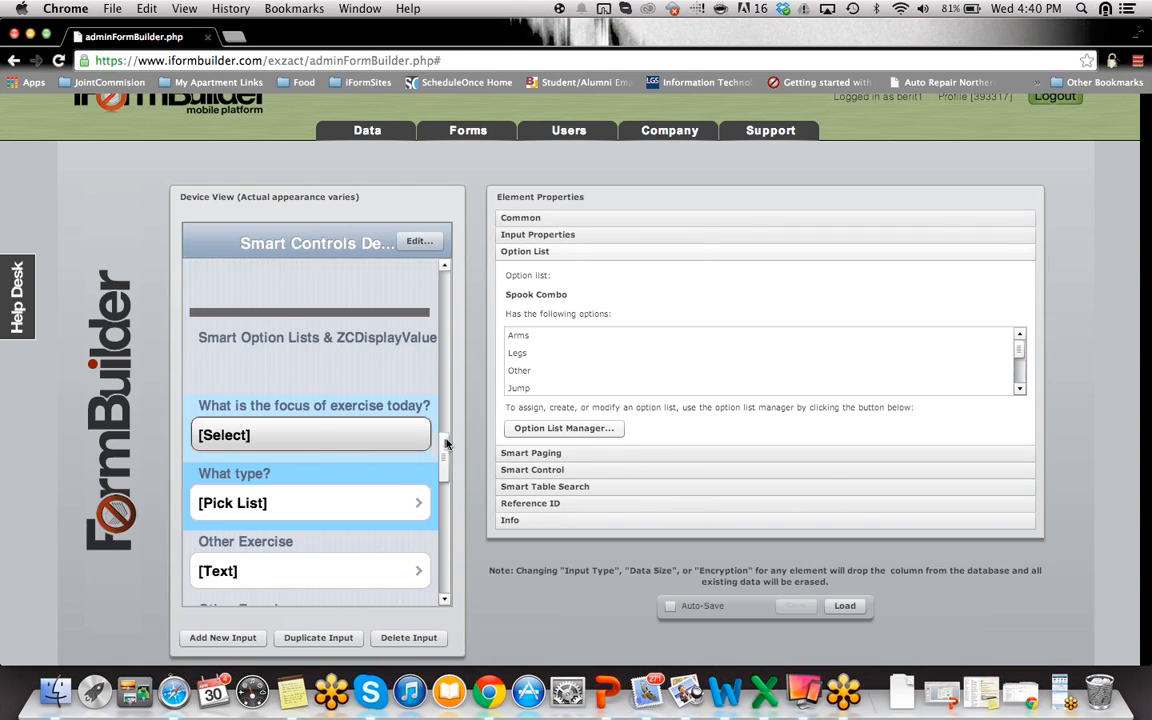
- Compare the Smart Control condition values of the two Other Exercise text fields
scroll(445, 473, "down", 5)
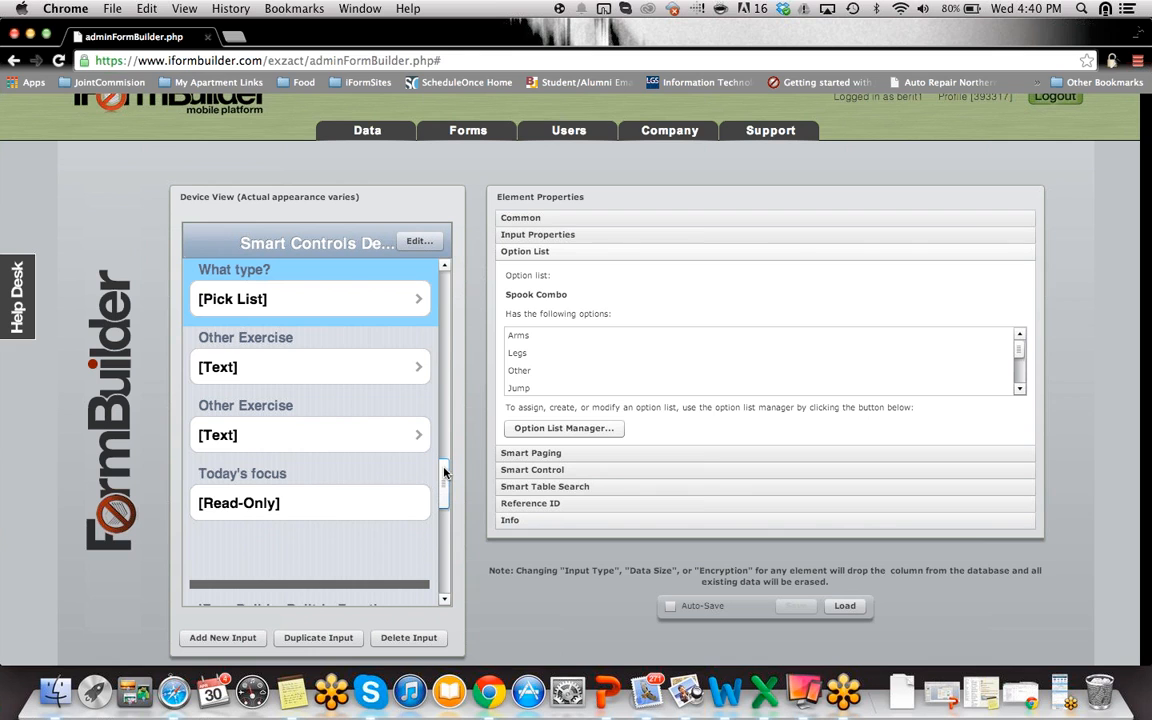
left_click(352, 357)
left_click(510, 470)
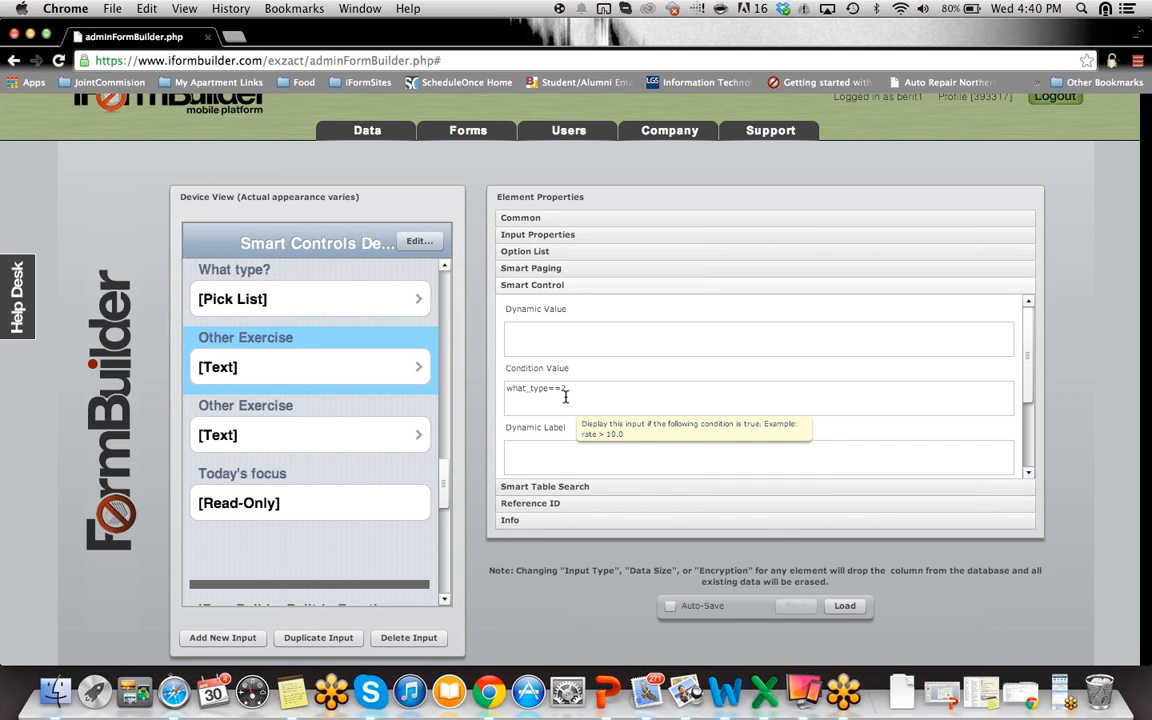
key("BackSpace")
type("6")
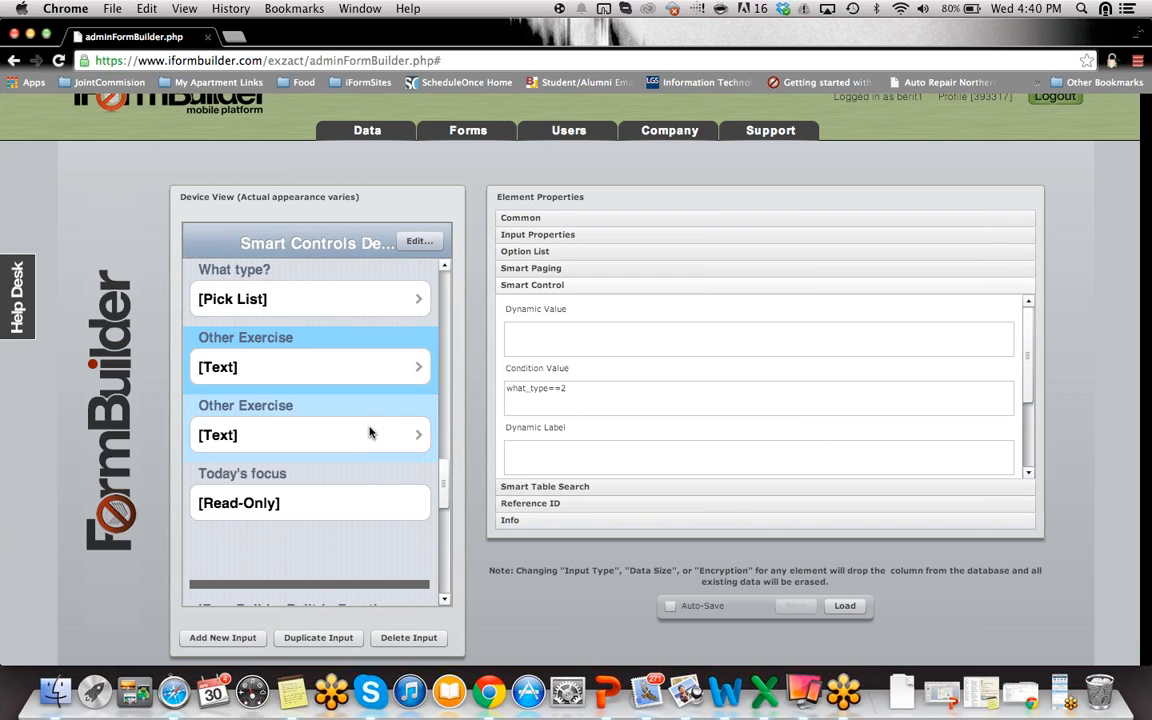
left_click(370, 432)
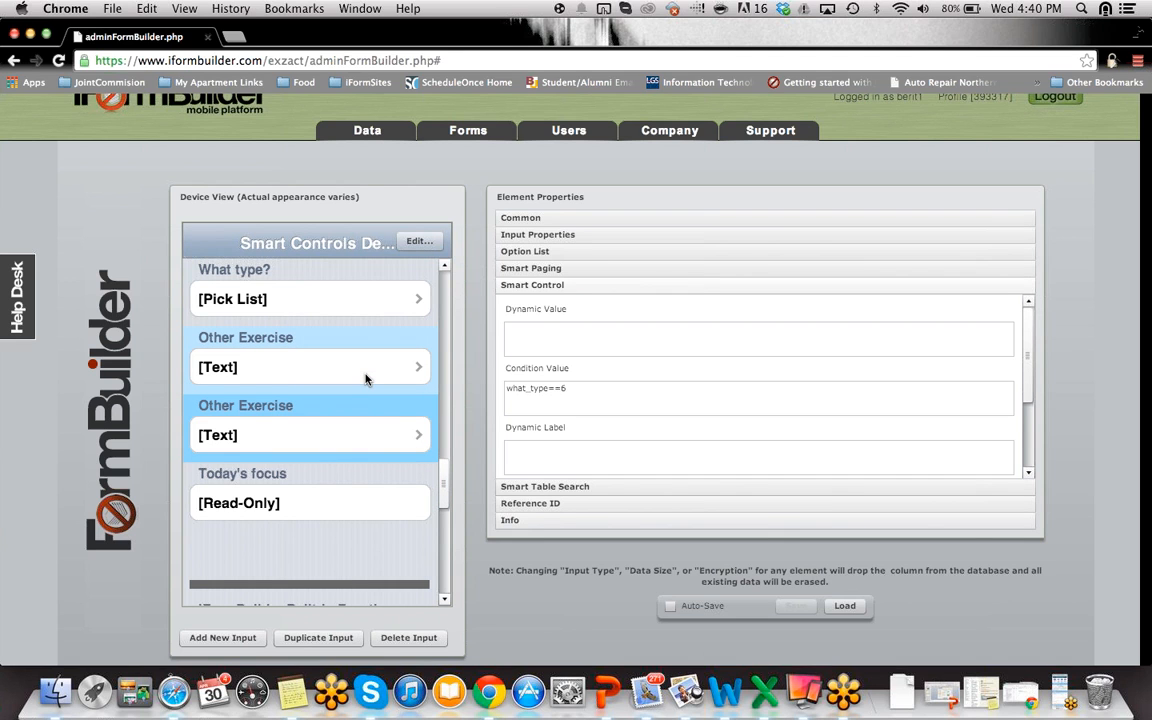
- Set the condition value of the first Other Exercise field to "what_type==2 || what_type==6", reusing the second field's condition
left_click_drag(589, 386, 447, 386)
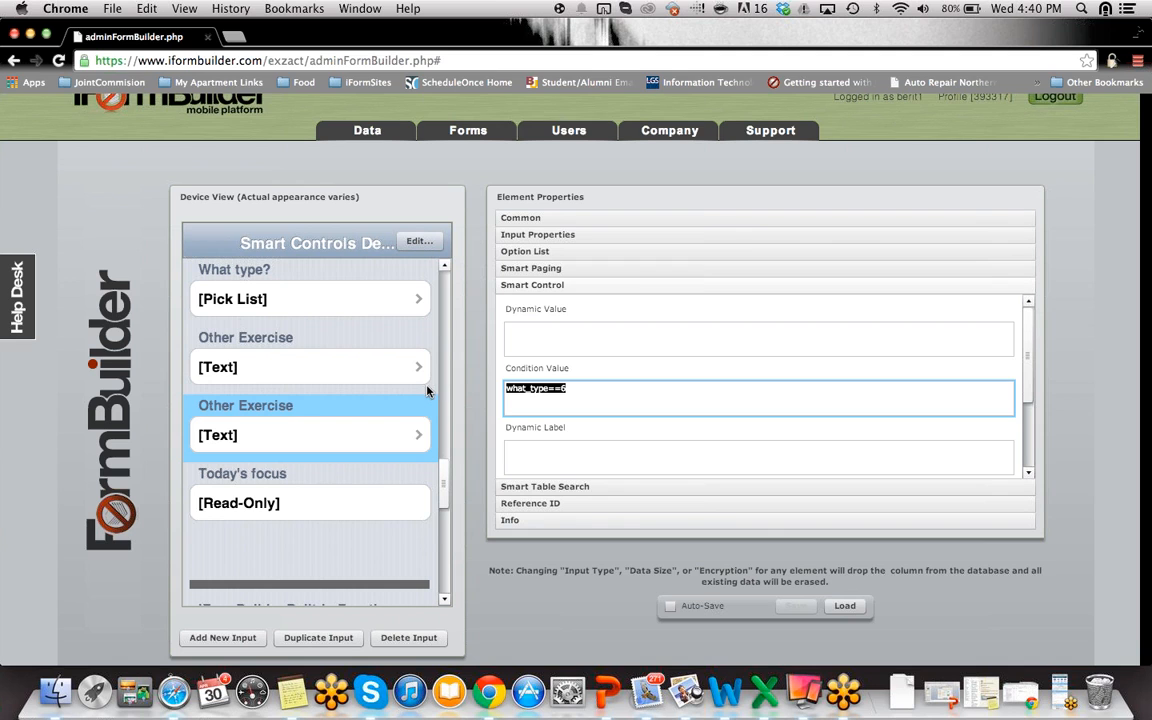
left_click(363, 362)
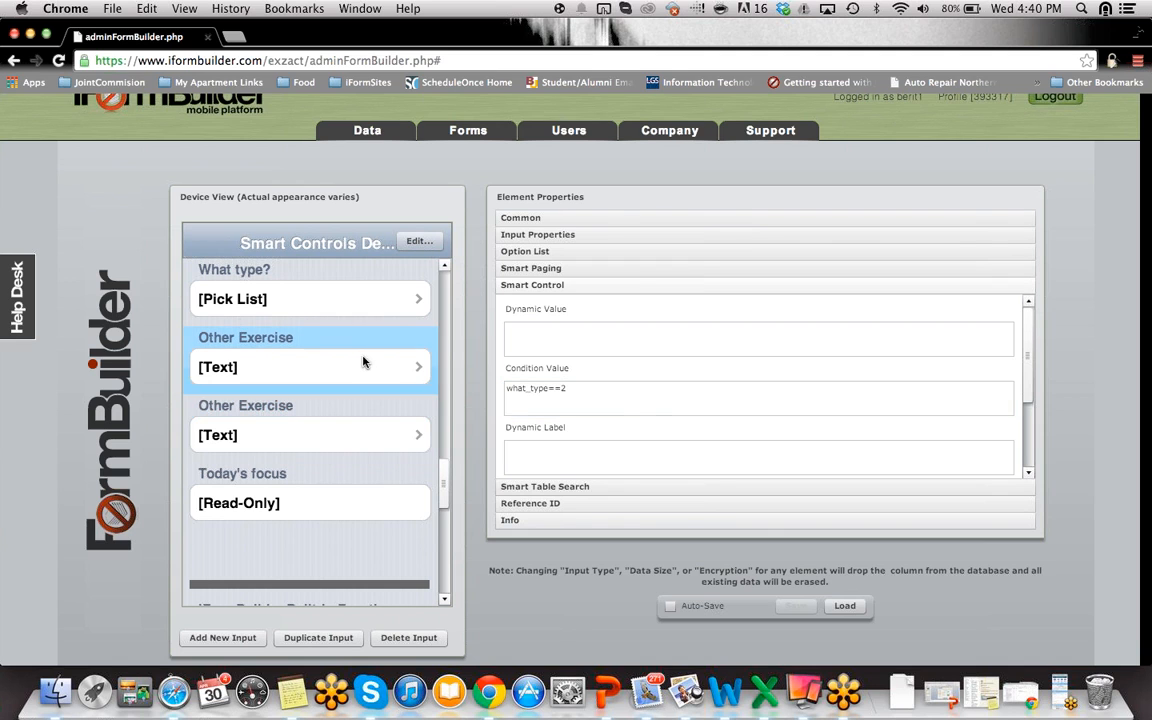
left_click(643, 401)
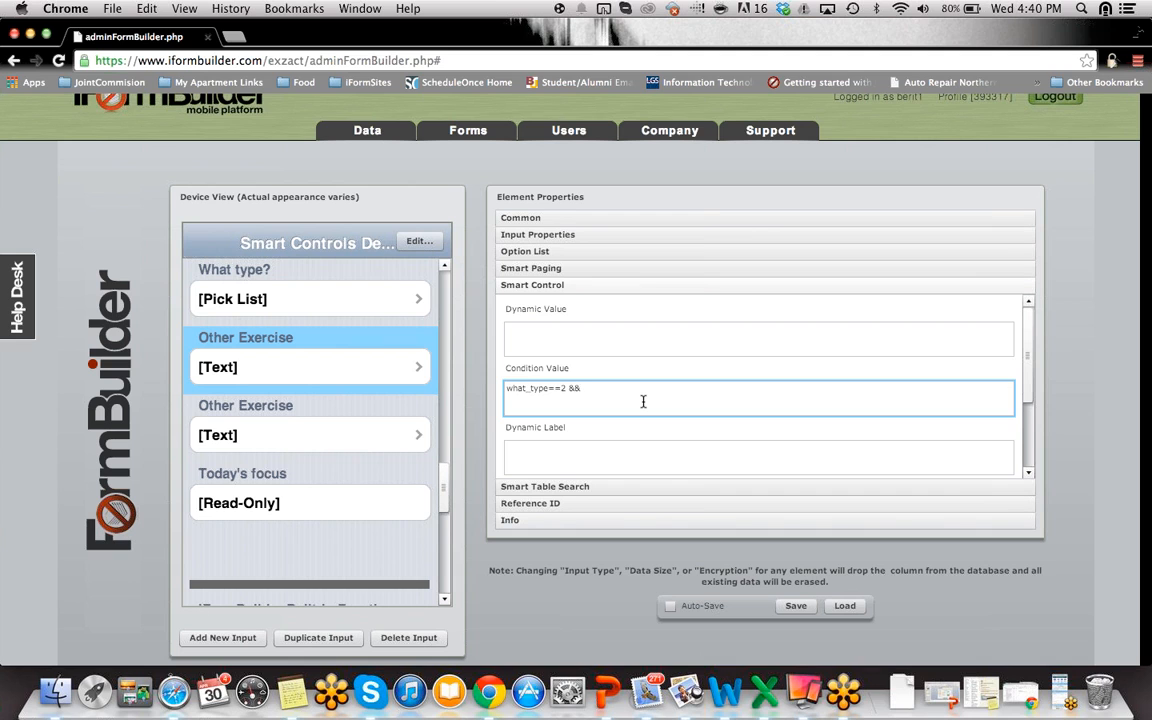
type("&&what_type==6")
left_click(580, 388)
key("BackSpace")
type("||")
- Compare the Subform Aggregation Addition element's dynamic value with the data column name of the mathematical functions subform
left_click_drag(442, 488, 438, 543)
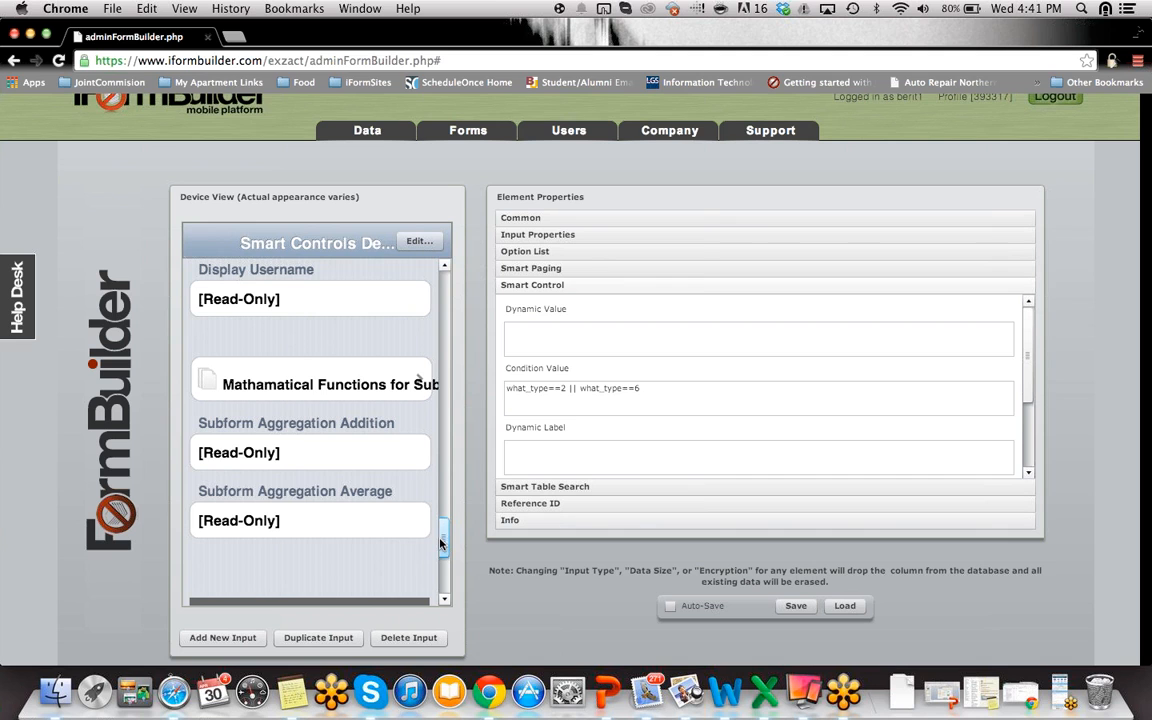
left_click(395, 476)
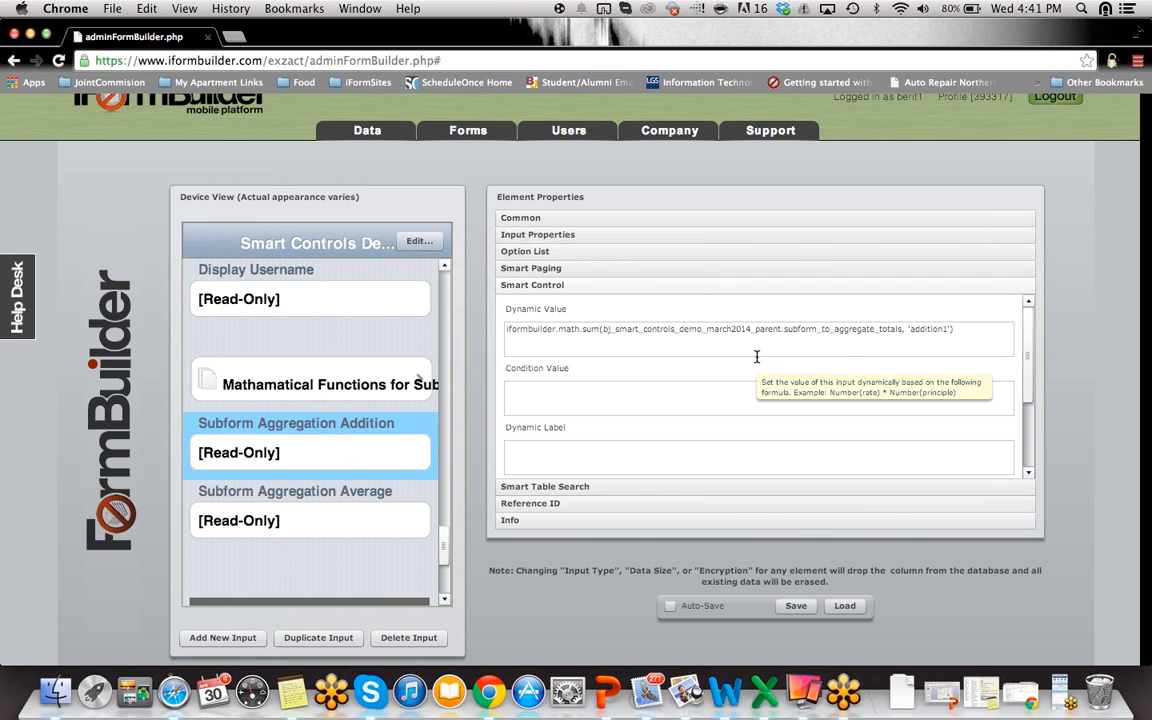
left_click(315, 376)
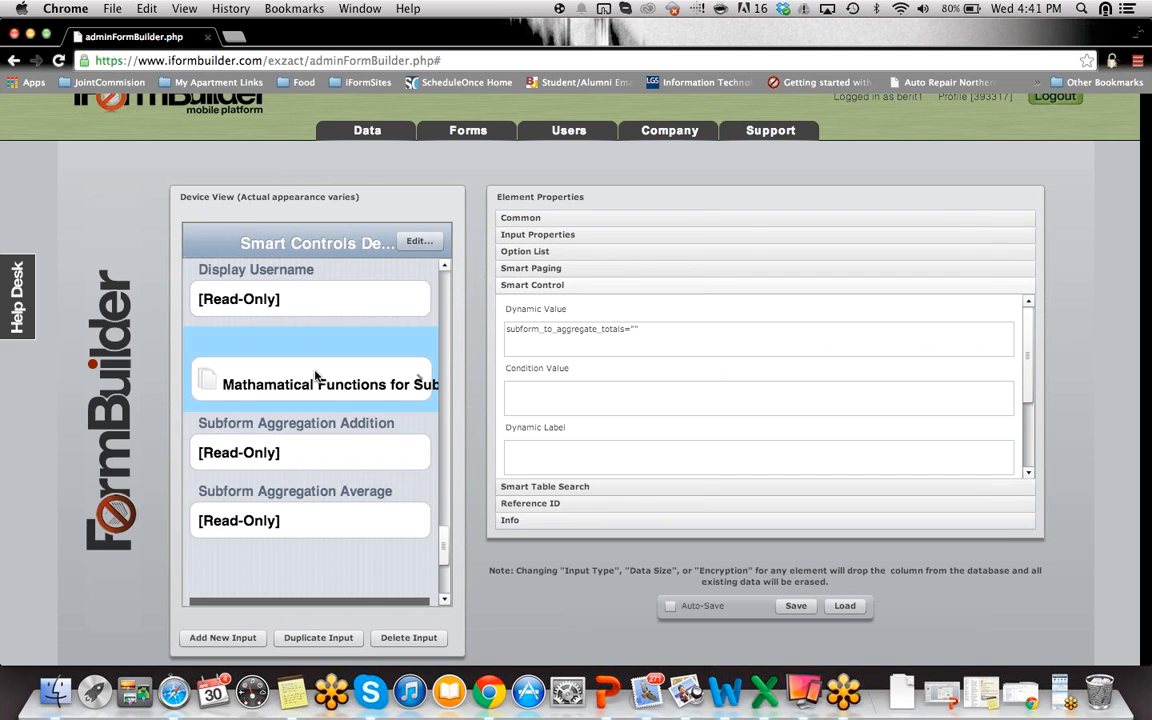
left_click(539, 219)
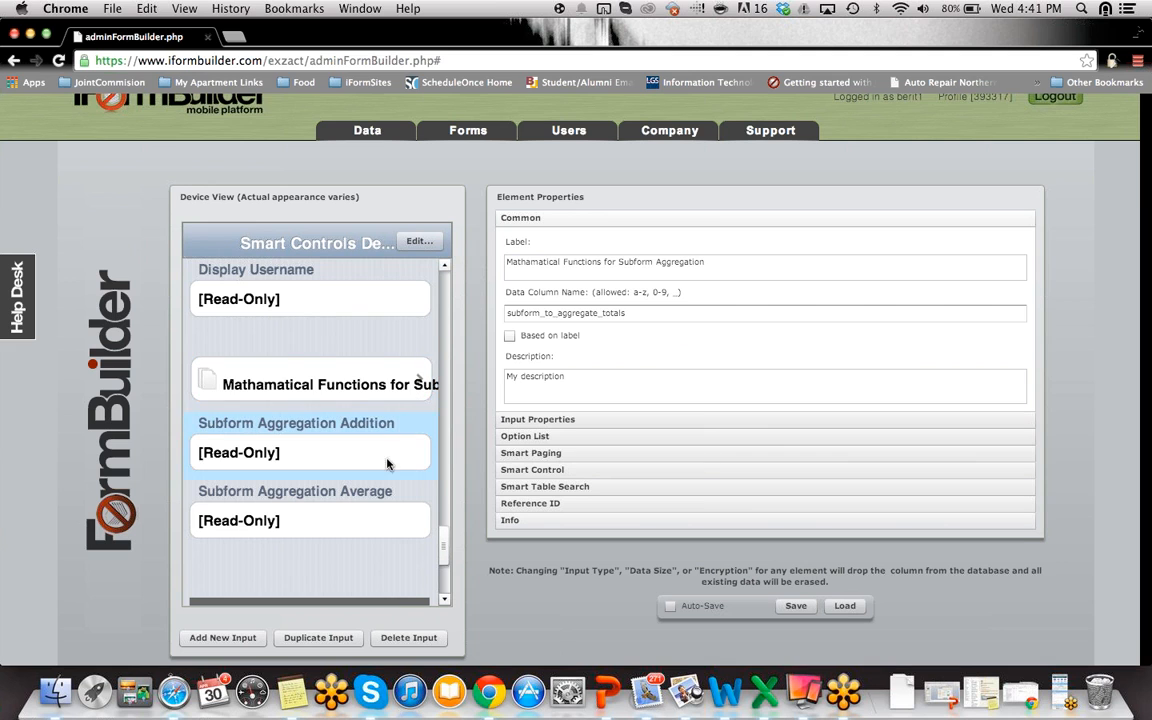
left_click(352, 420)
left_click(592, 469)
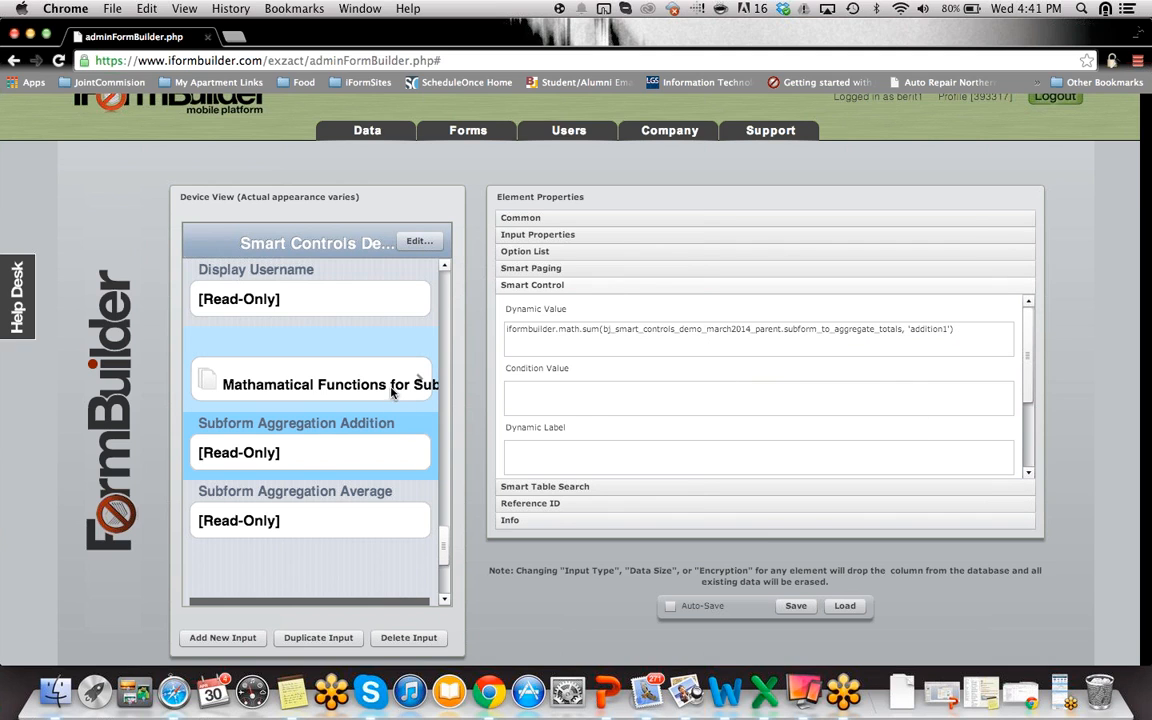
- Duplicate the form builder page in a second browser tab
right_click(474, 136)
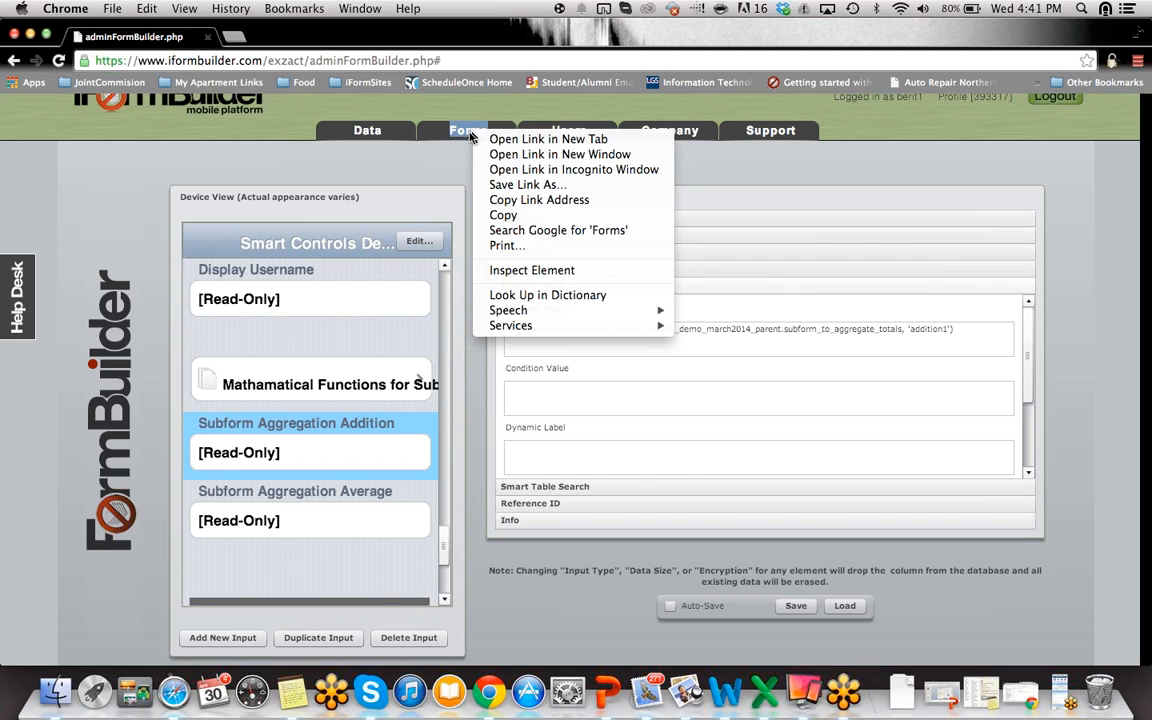
right_click(157, 38)
right_click(158, 36)
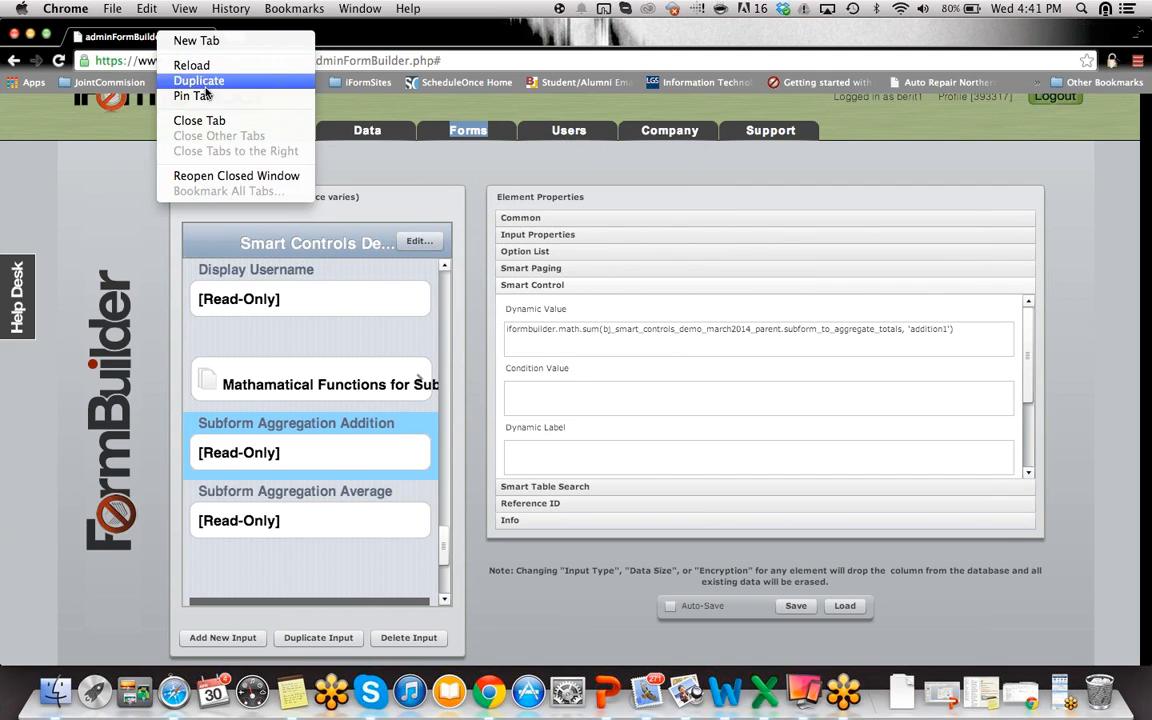
left_click(199, 81)
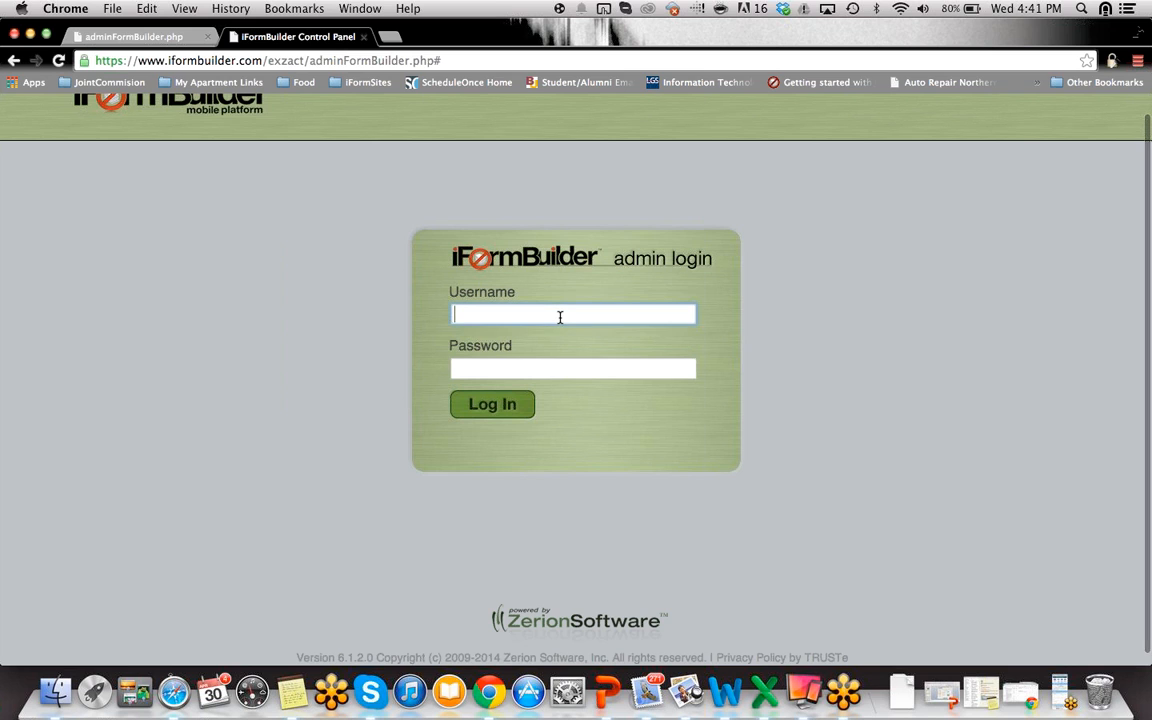
- Log in to the admin page with the account username and password, and look through the list of forms to edit
type("berit1")
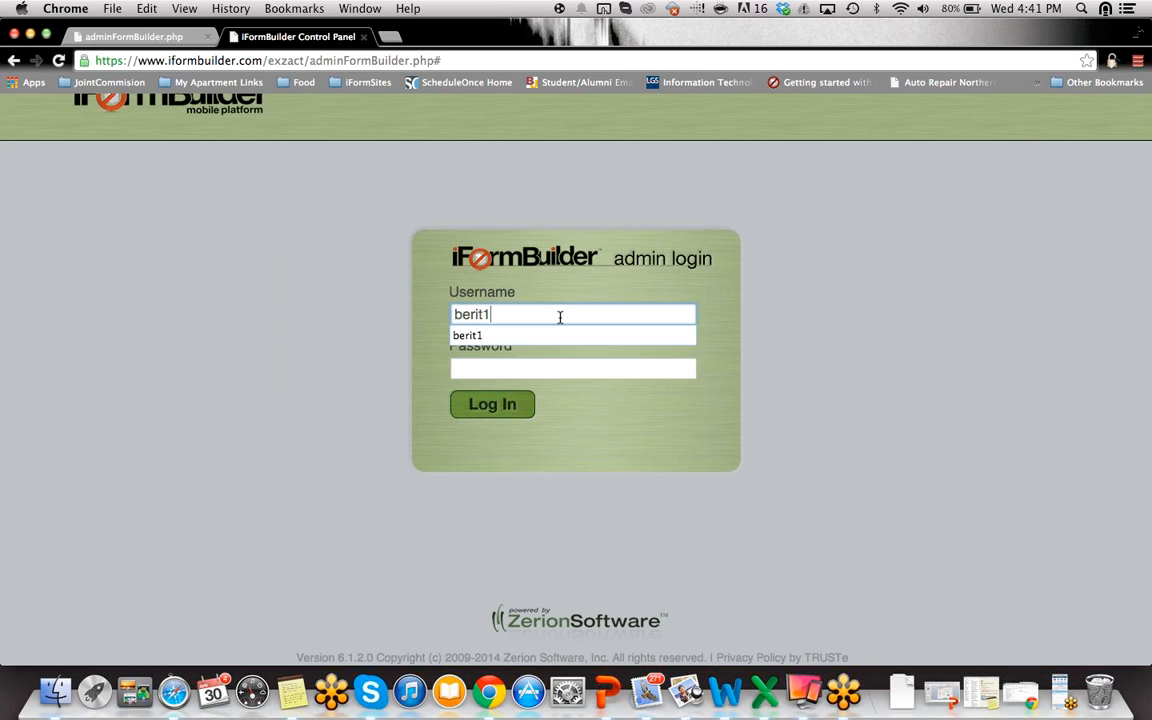
key("Tab")
key("Return")
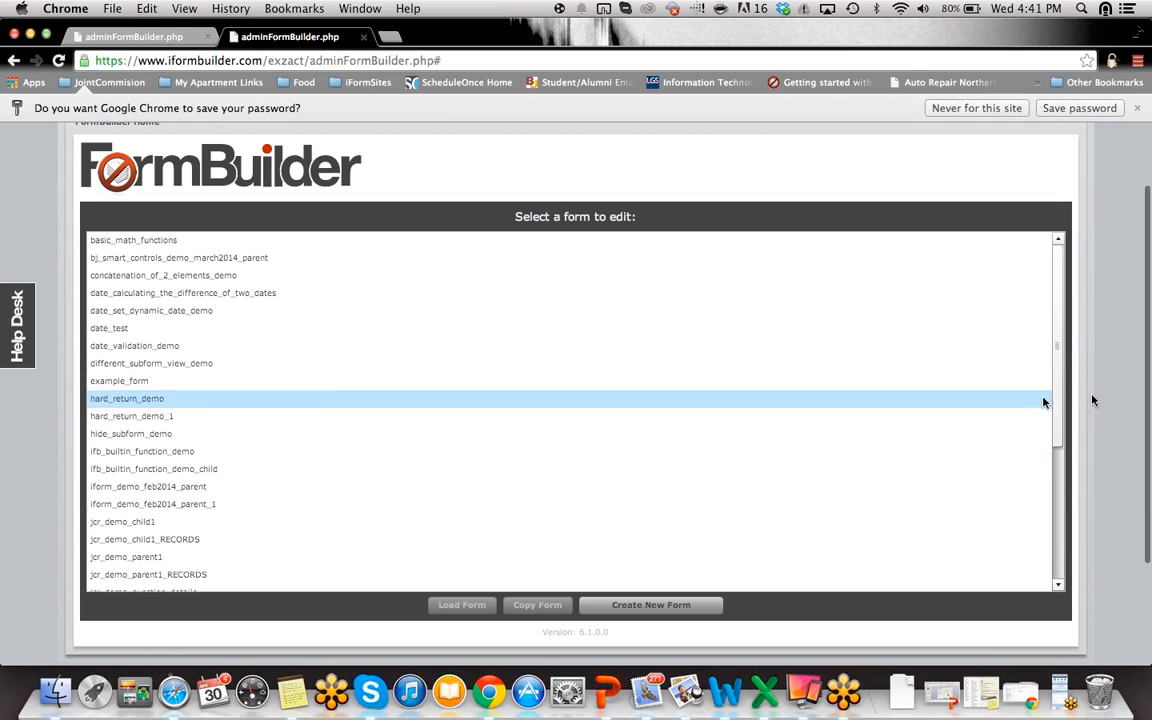
left_click_drag(1058, 332, 1046, 463)
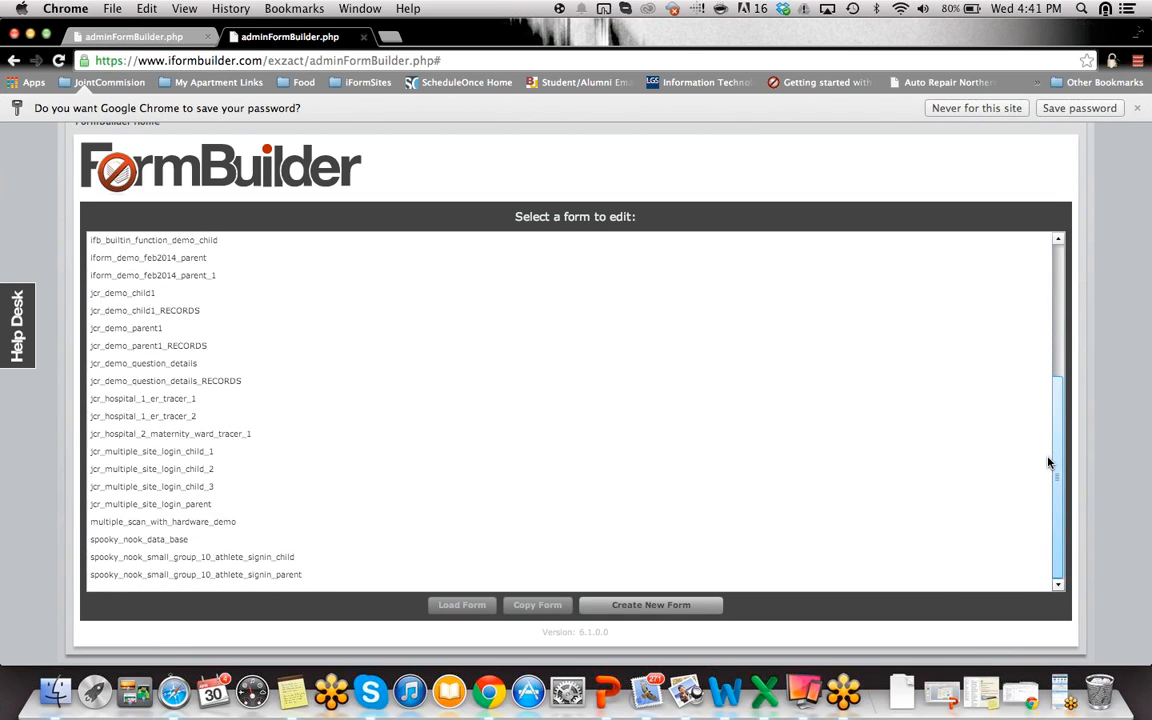
- Load the basic_math_functions form for editing from the list of forms
left_click_drag(1036, 510, 1048, 343)
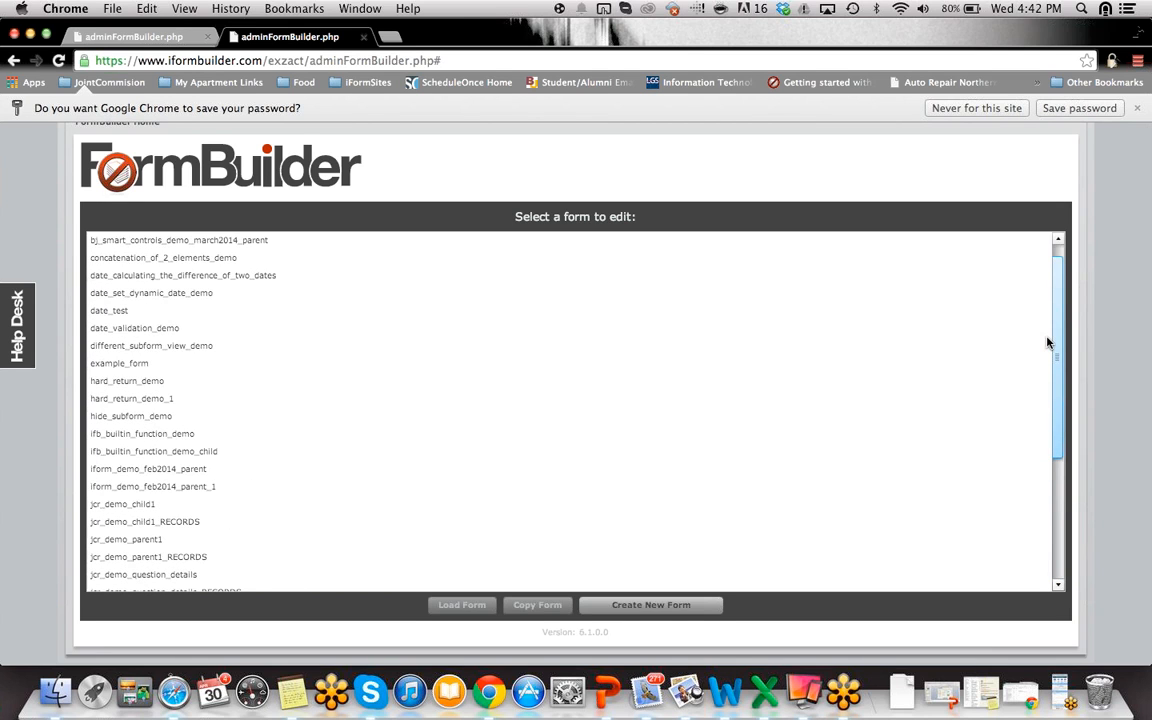
left_click(1047, 344)
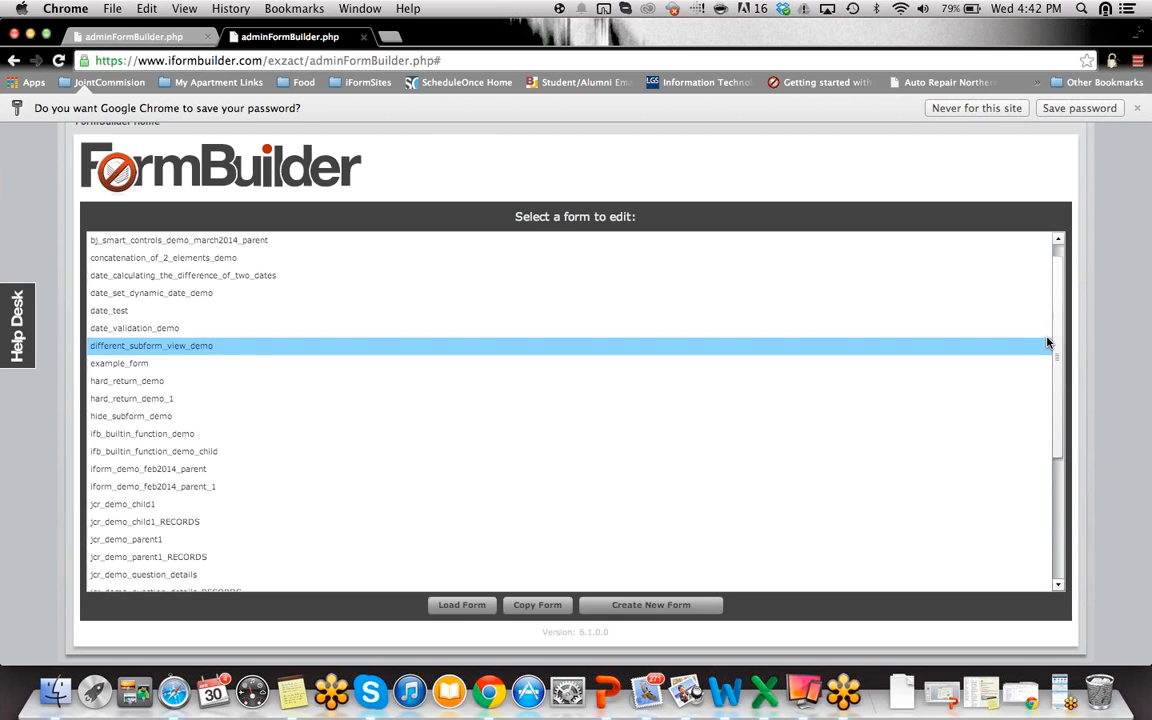
scroll(1050, 350, "up", 1)
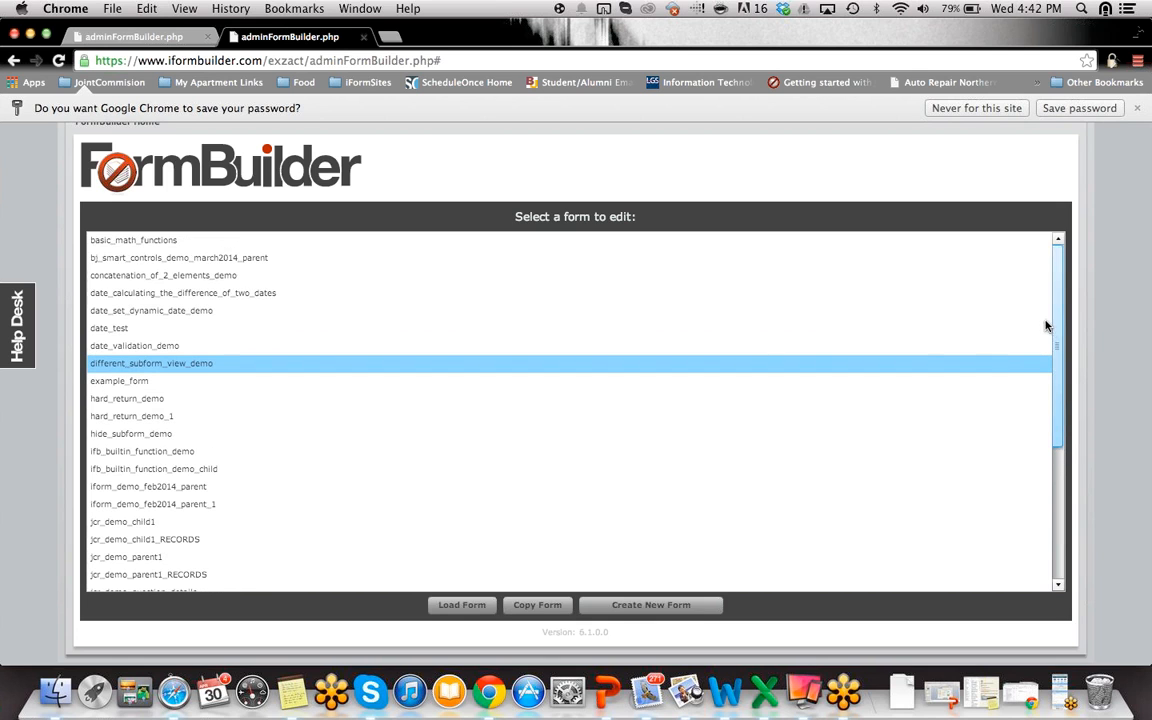
left_click(145, 240)
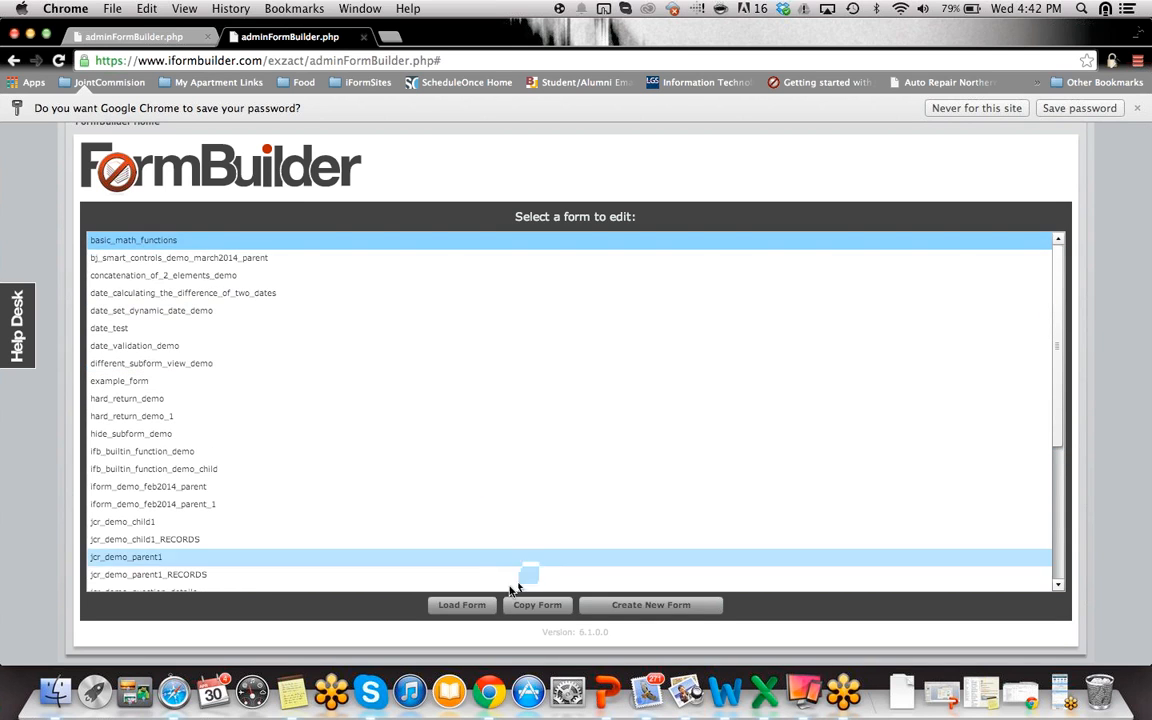
left_click(460, 605)
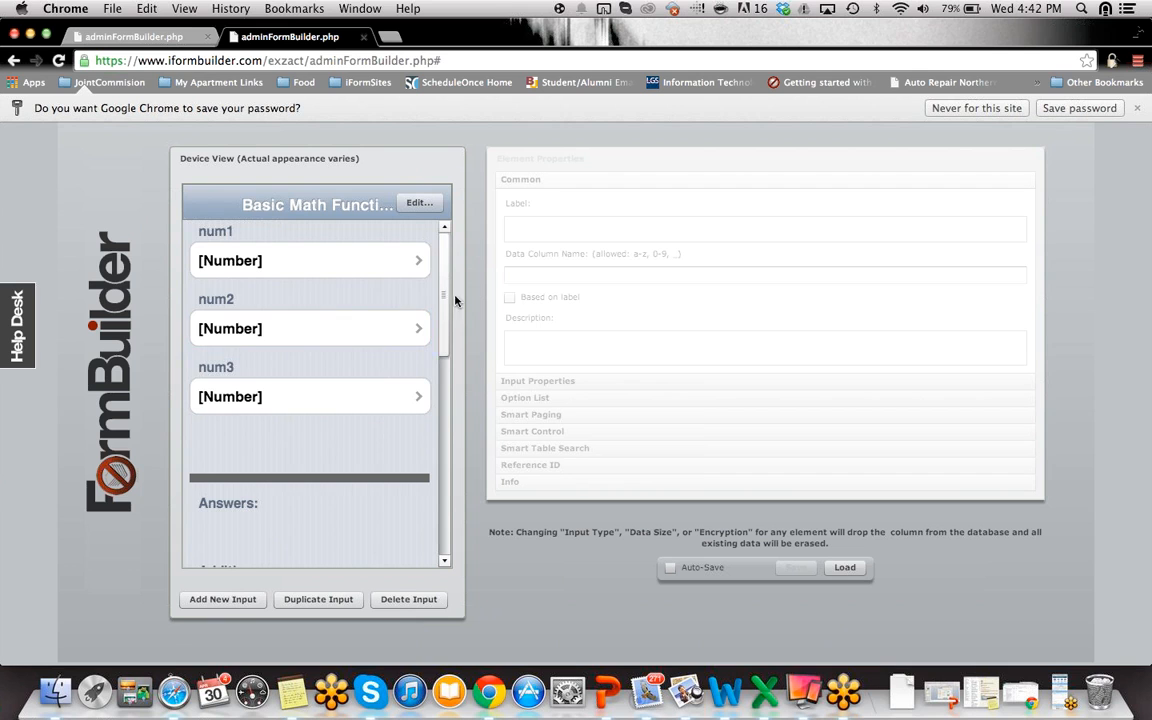
- Look up the data column names of the Addition and Addition1 elements in the Basic Math Functions form
scroll(424, 368, "down", 5)
scroll(424, 380, "down", 1)
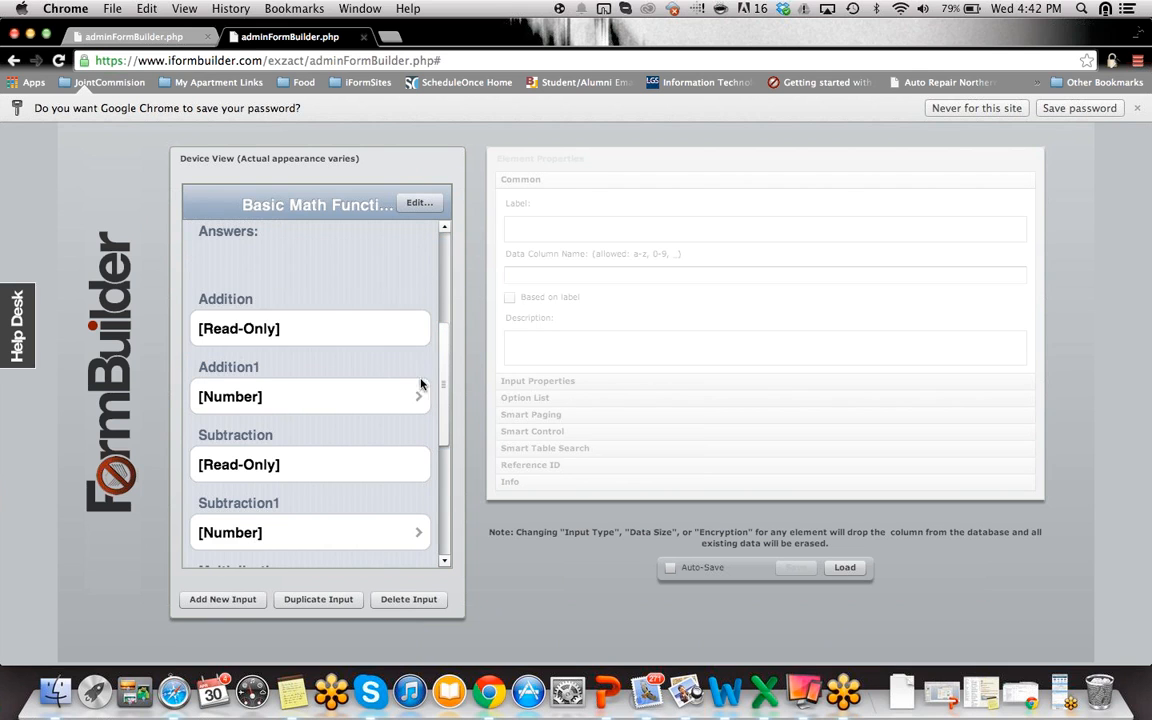
left_click(324, 302)
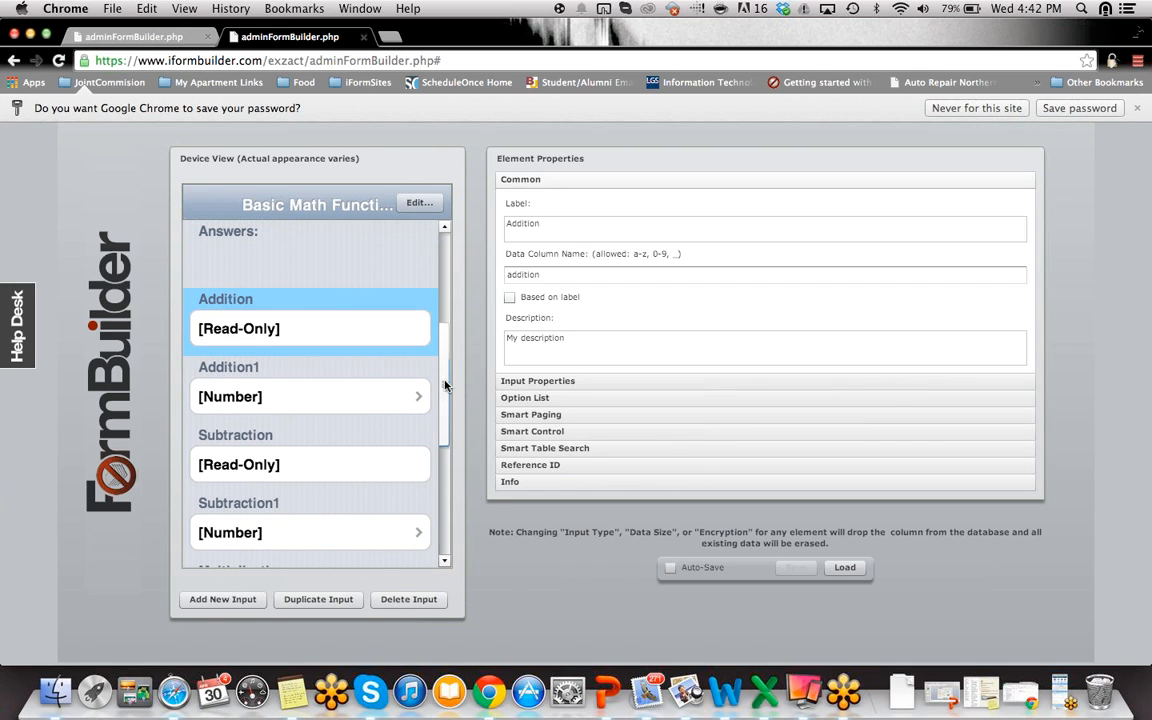
left_click(388, 399)
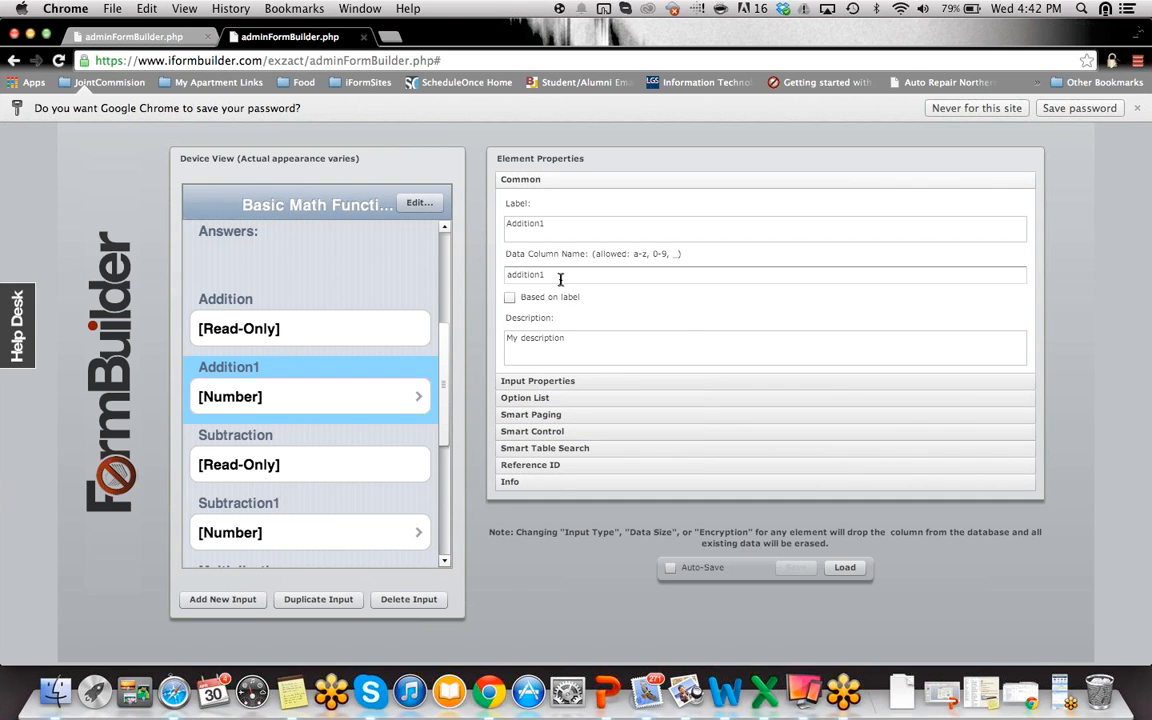
left_click_drag(575, 275, 465, 281)
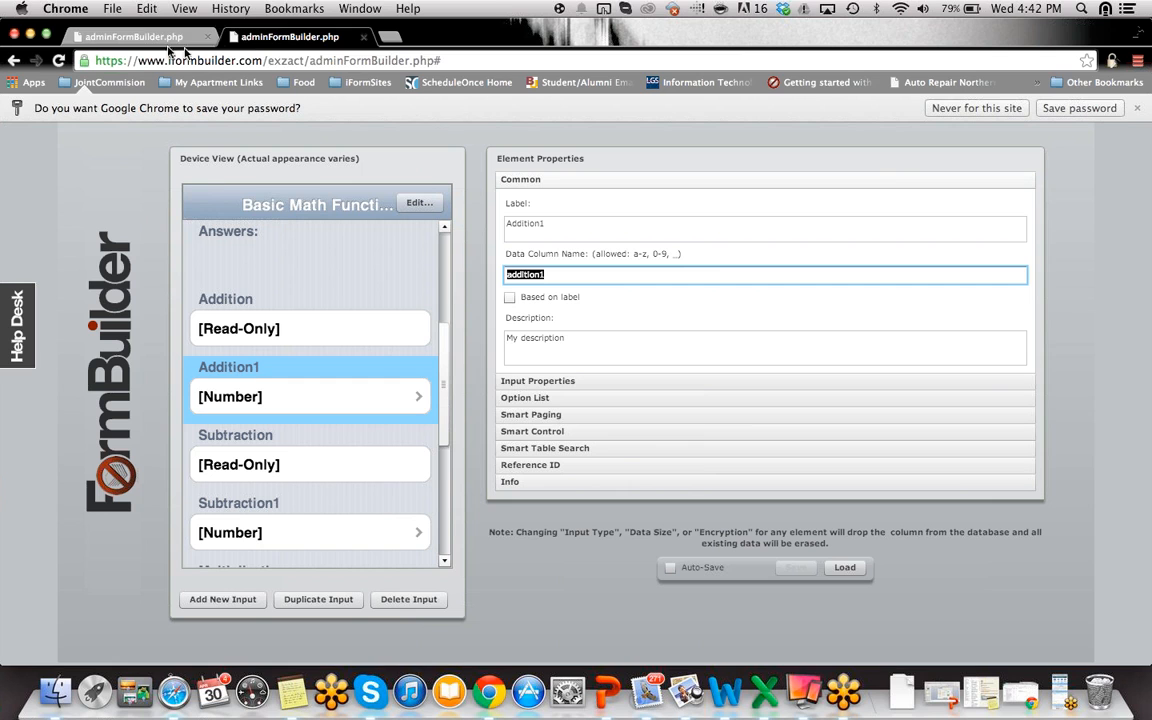
- Check the column names used in the dynamic values of Subform Aggregation Addition and Subform Aggregation Average in the Smart Controls Demo form
left_click(132, 37)
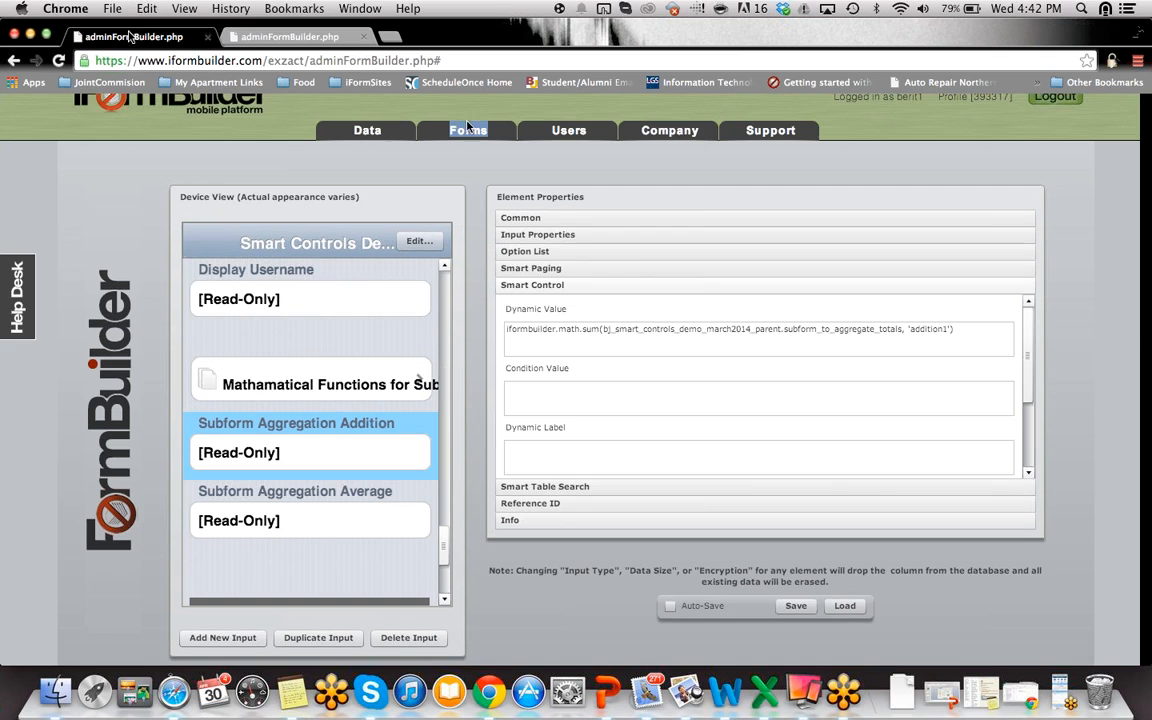
left_click(946, 329)
type("1")
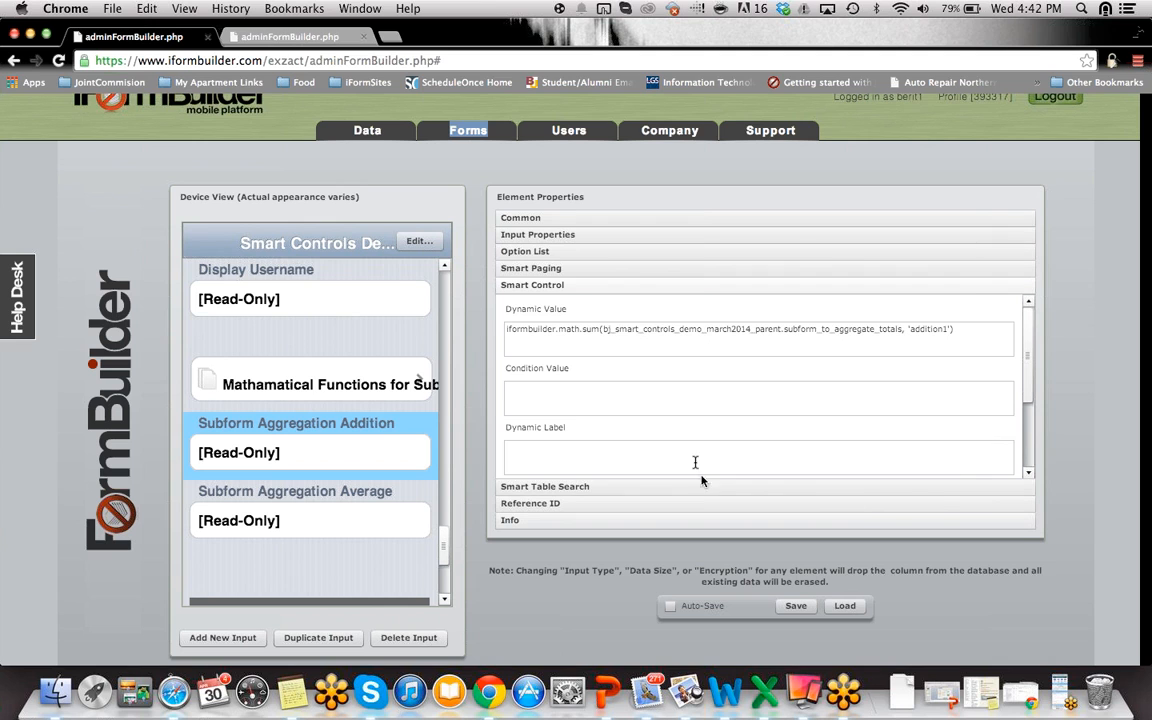
left_click(370, 520)
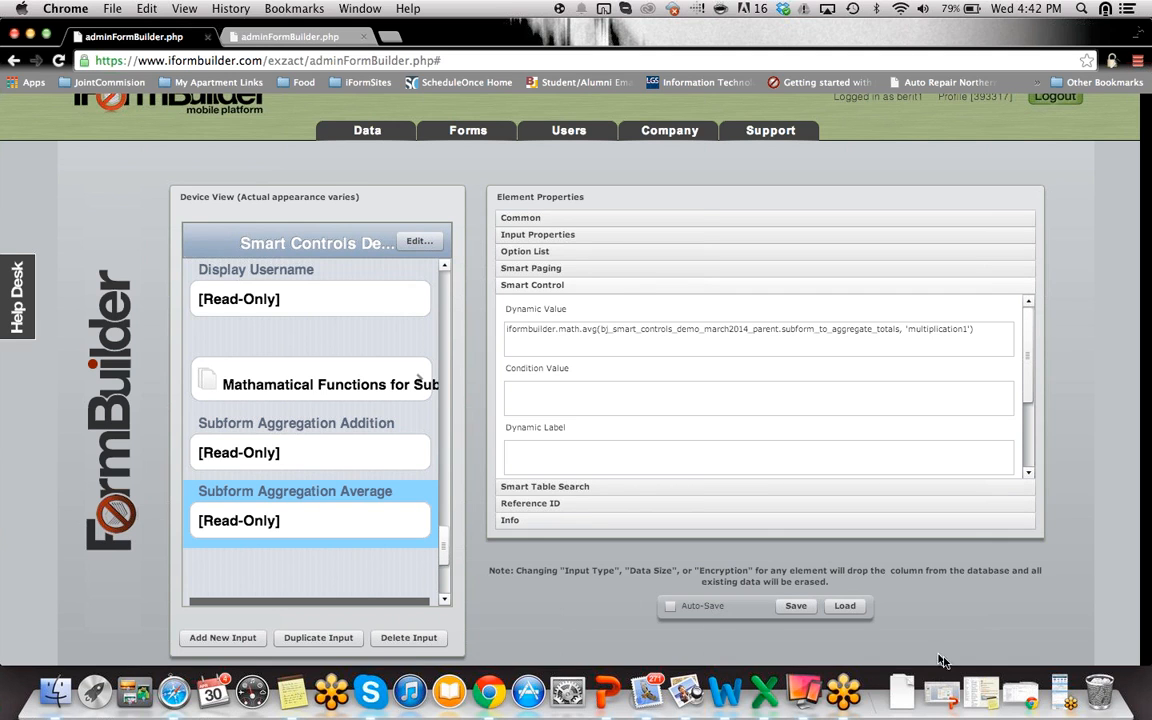
- Minimize the webinar script spreadsheet and the form builder window to bring back the presentation
left_click(1027, 695)
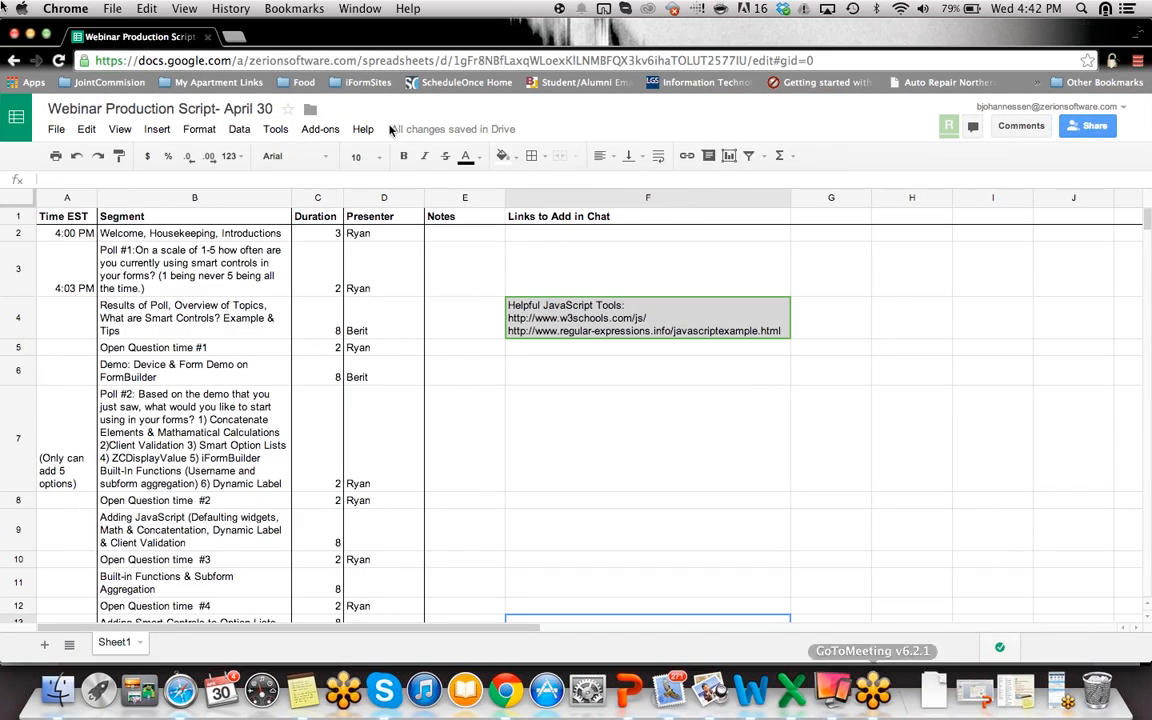
left_click(30, 35)
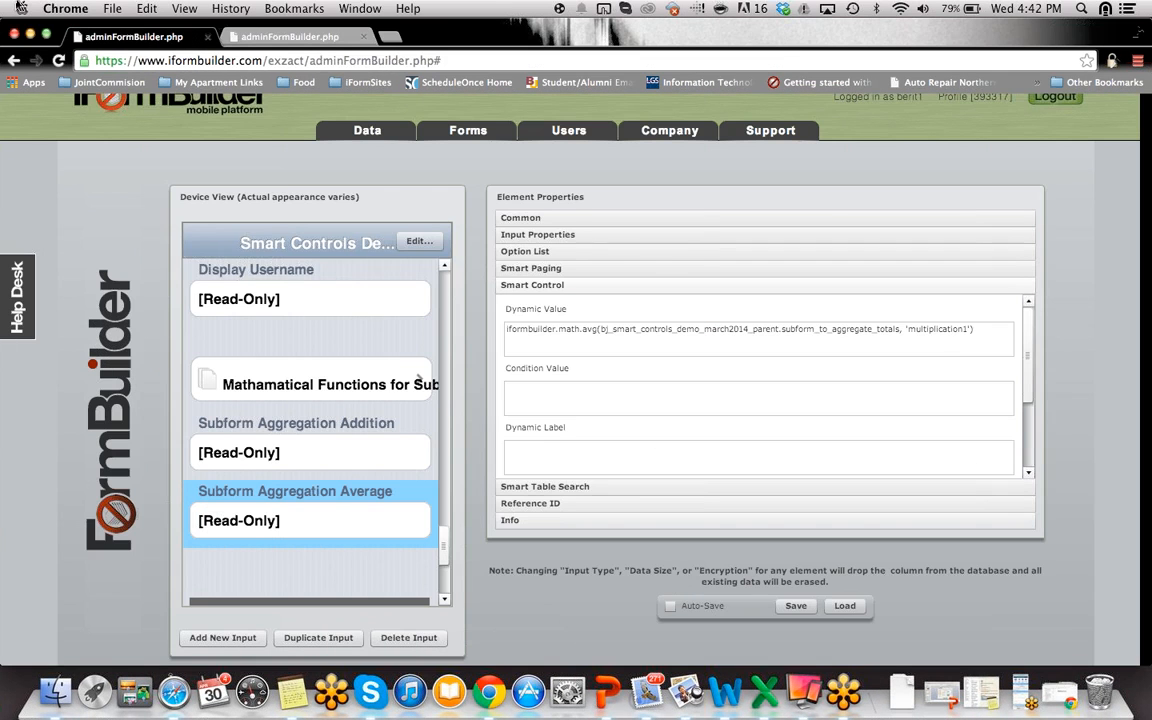
left_click(30, 36)
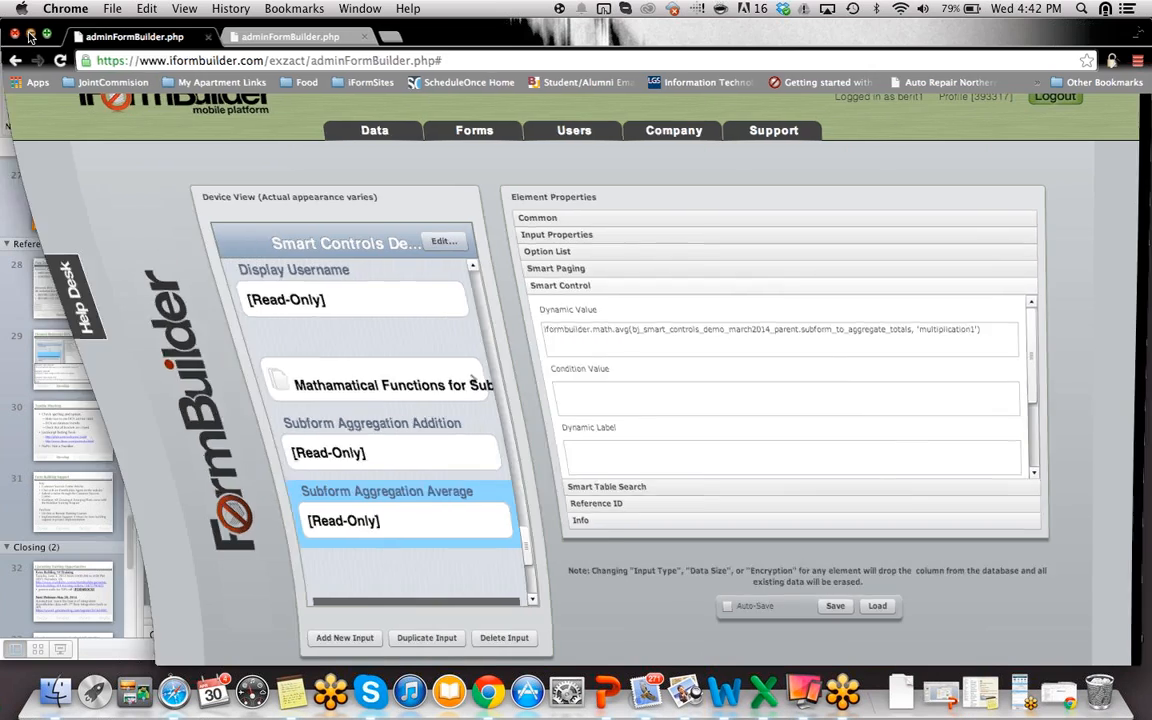
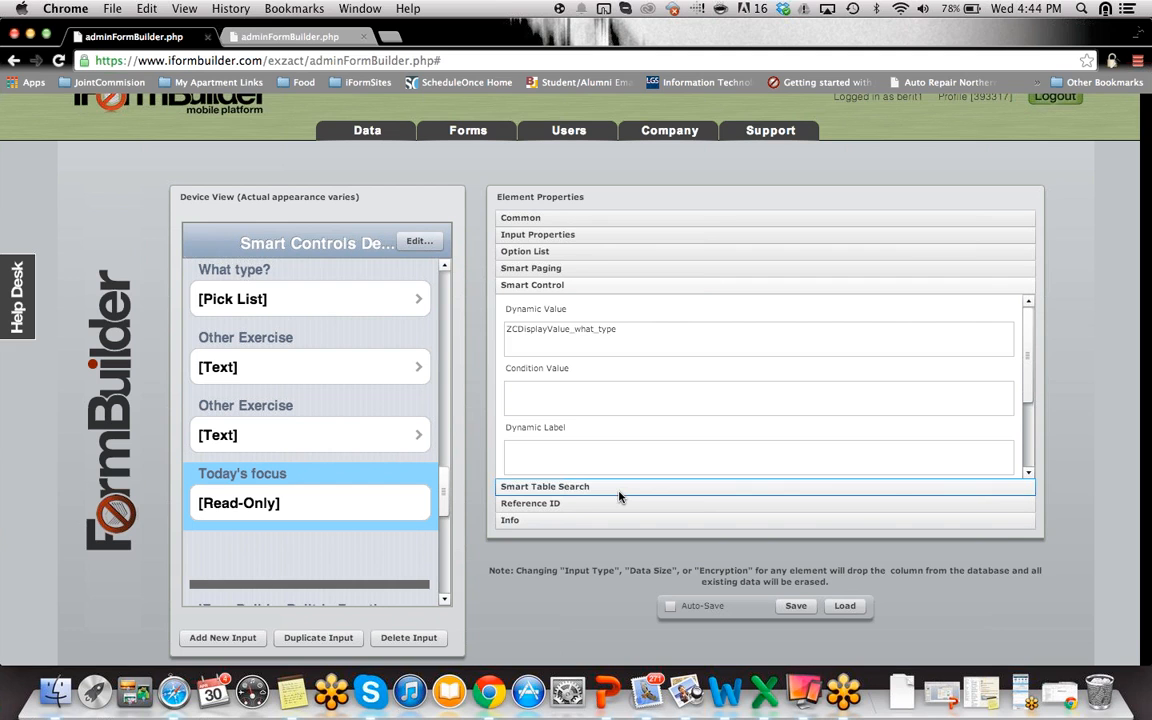
- Open the Option List Manager for "What is the focus of exercise today?" and view the advanced options of the SpookLiftorSpeed list
scroll(618, 496, "up", 2)
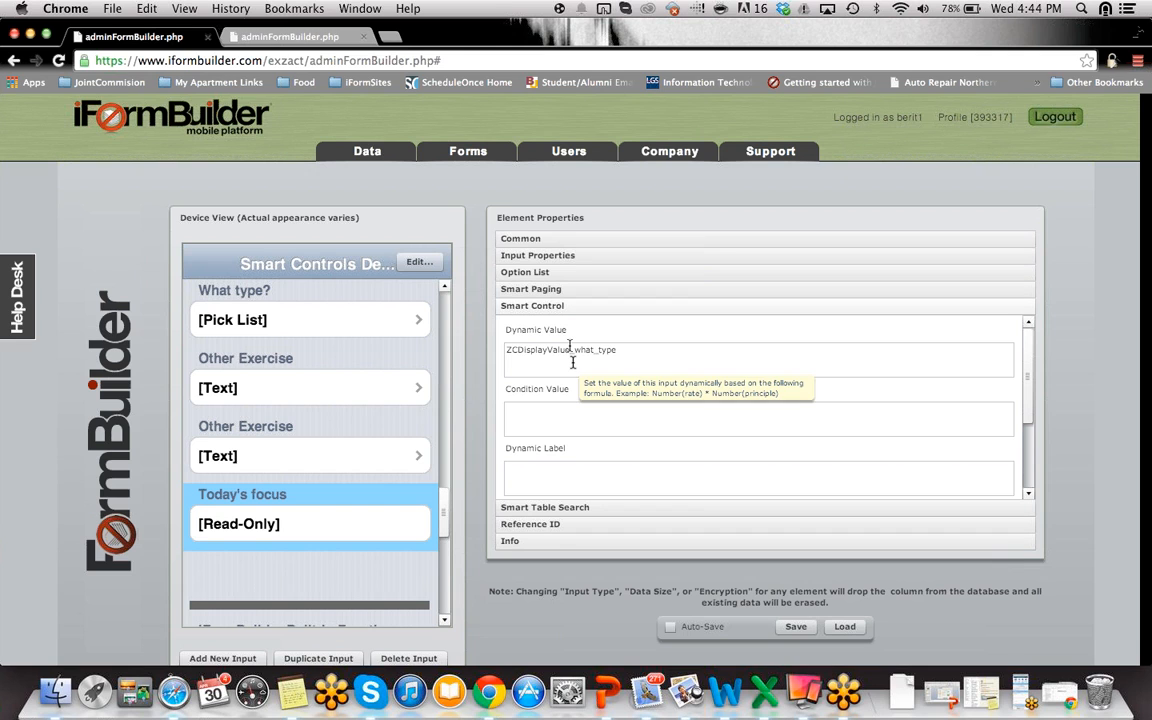
left_click(552, 272)
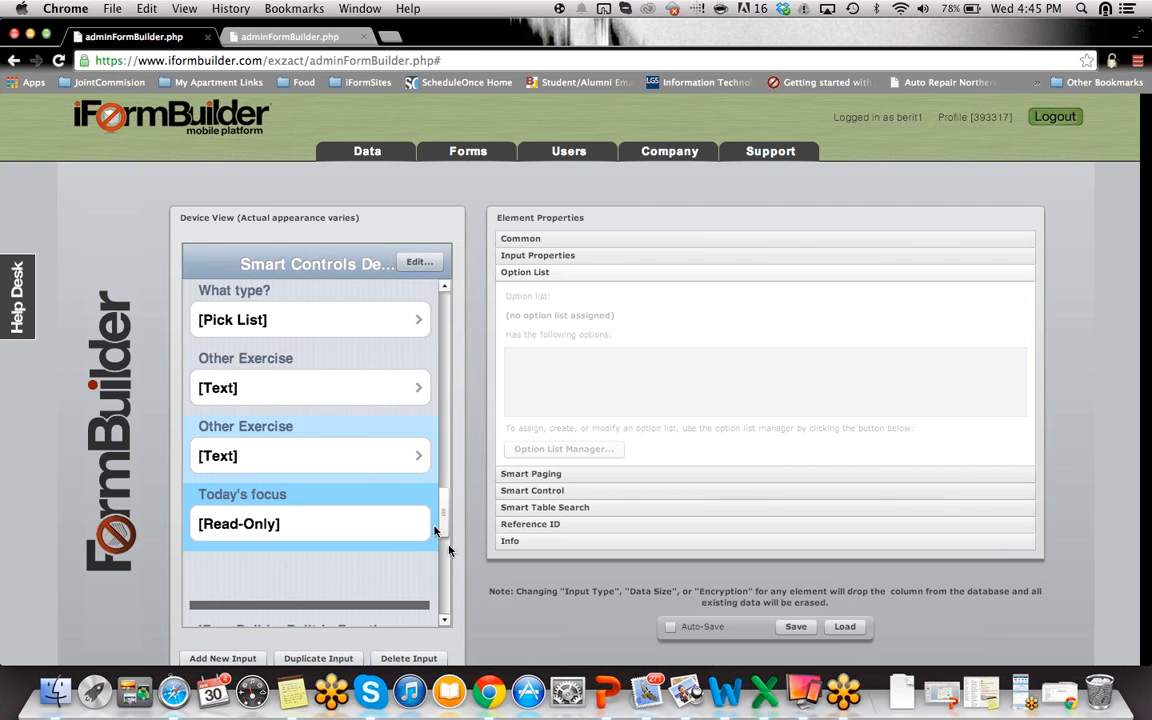
left_click_drag(443, 515, 442, 463)
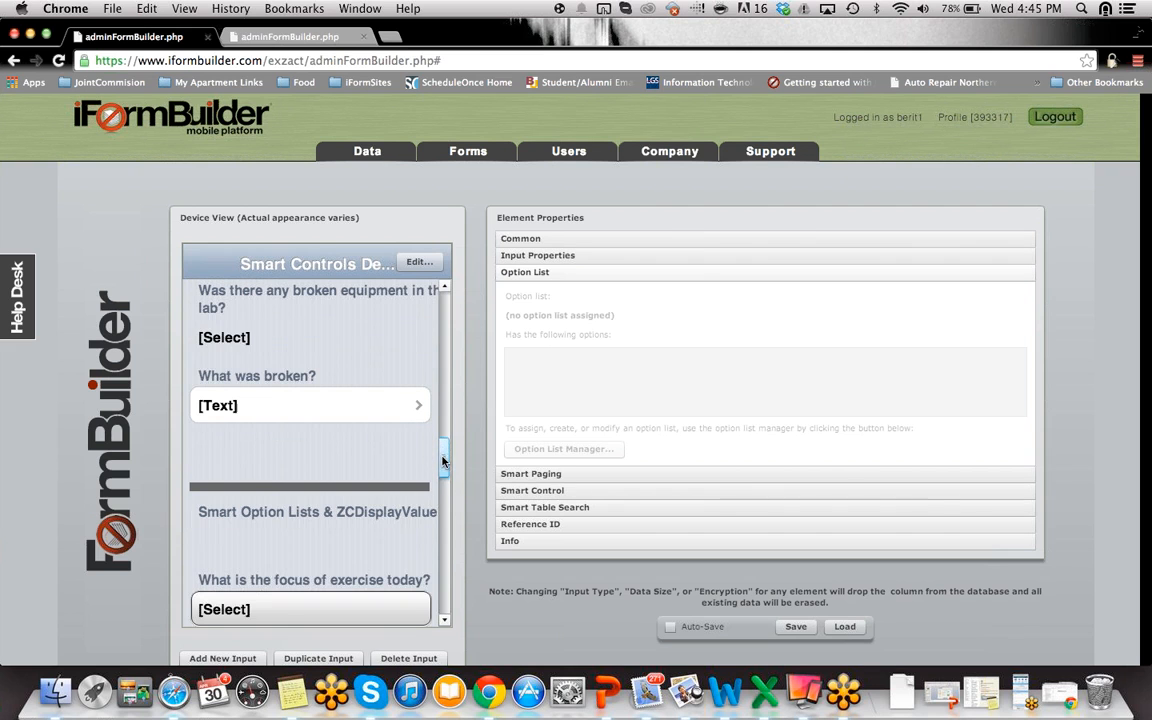
left_click(342, 590)
left_click(603, 448)
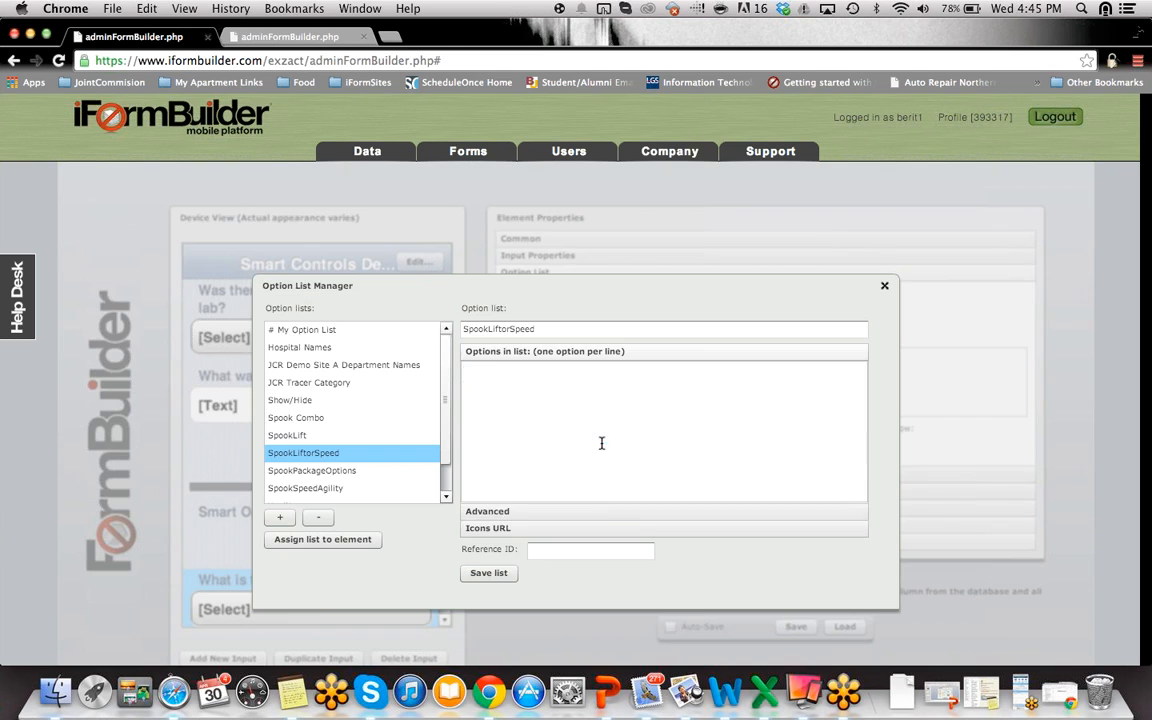
left_click(580, 509)
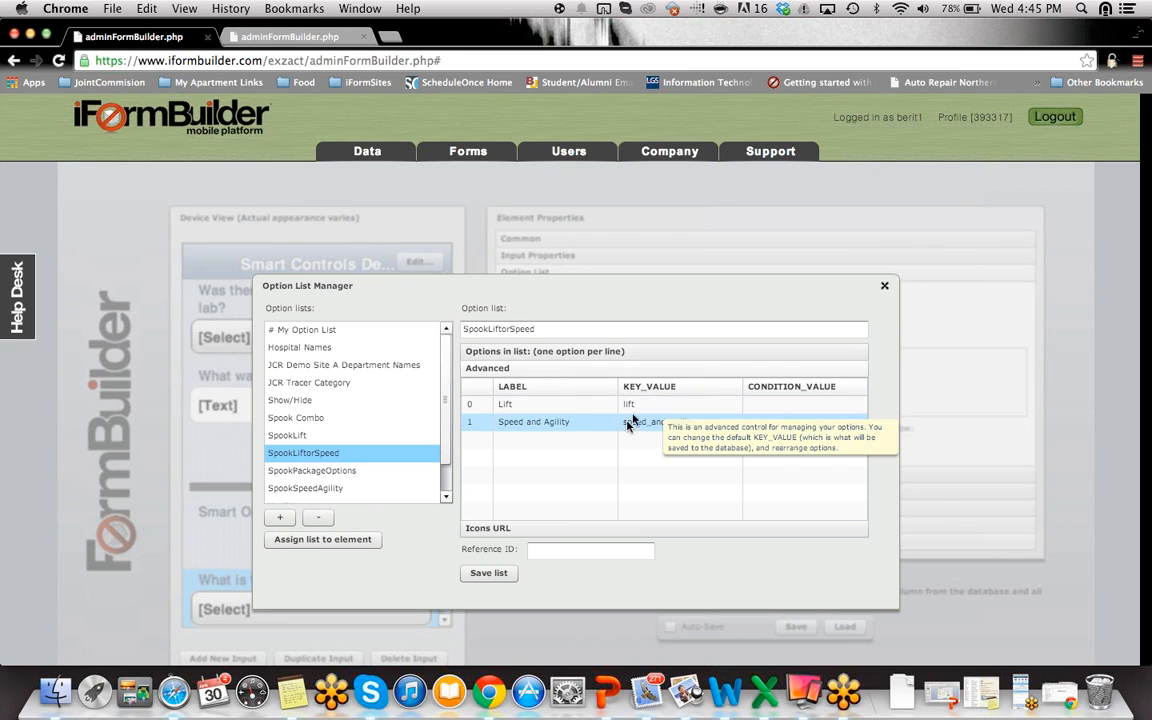
- Try appending "_1" to the Lift option's key value, remove it, and close the Option List Manager without saving
double_click(641, 405)
left_click(644, 405)
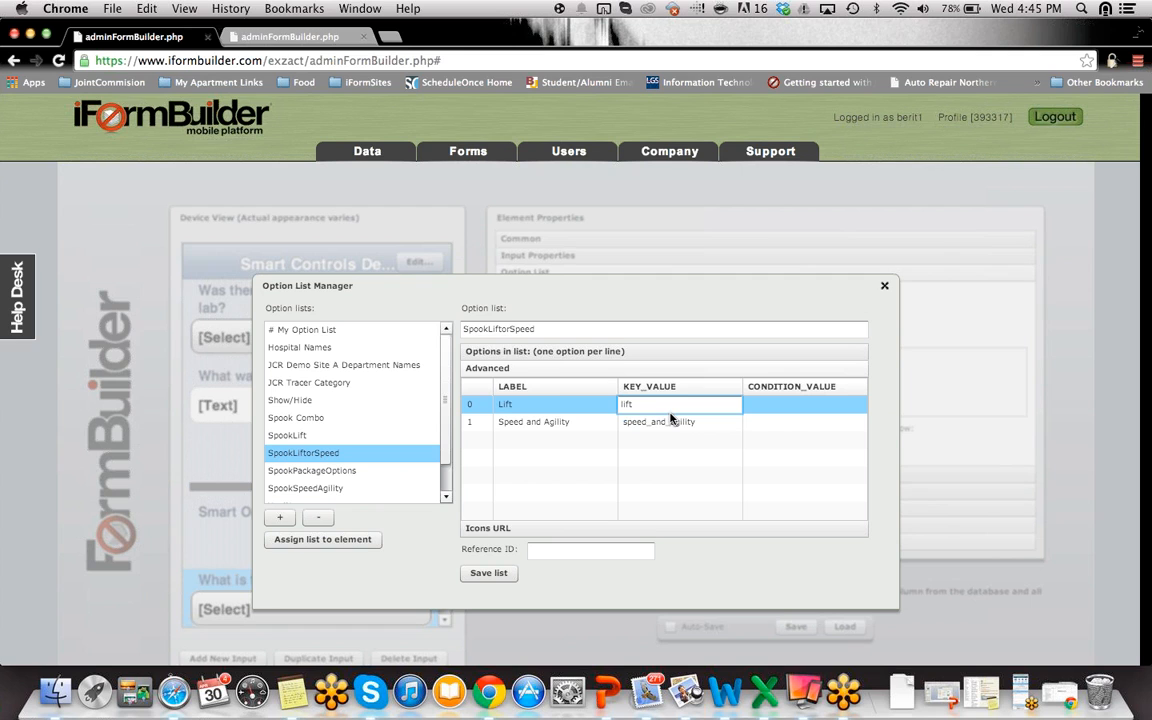
type("_1")
key("BackSpace")
key("BackSpace")
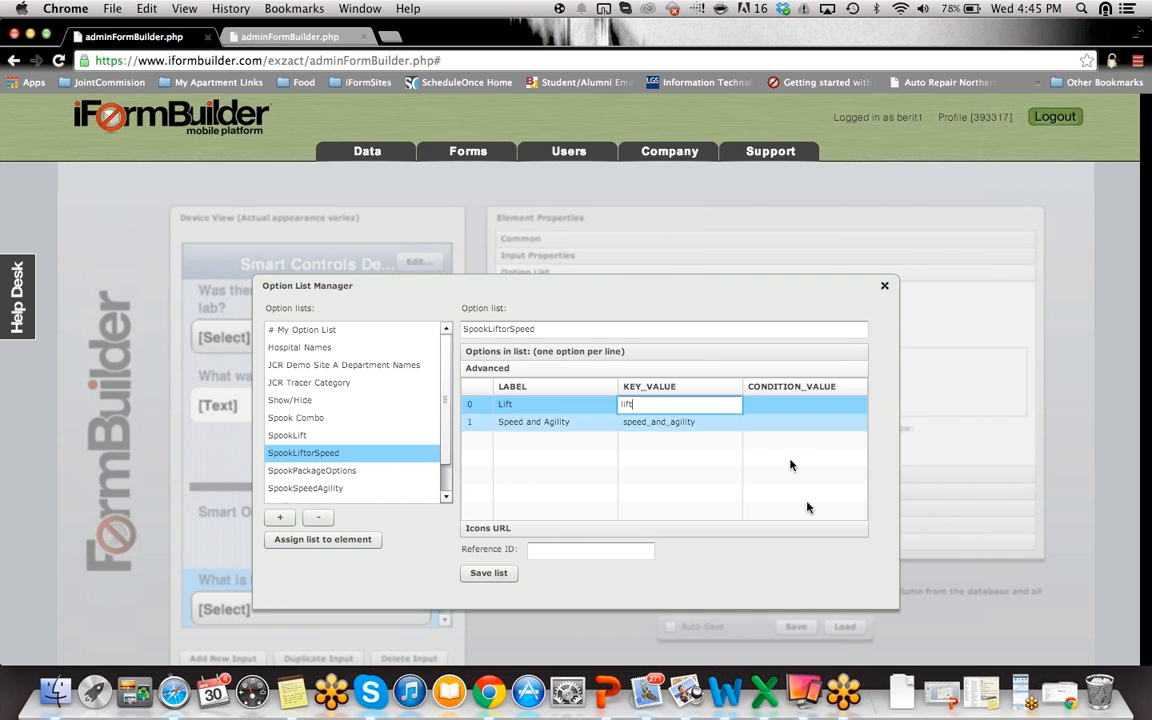
left_click(668, 401)
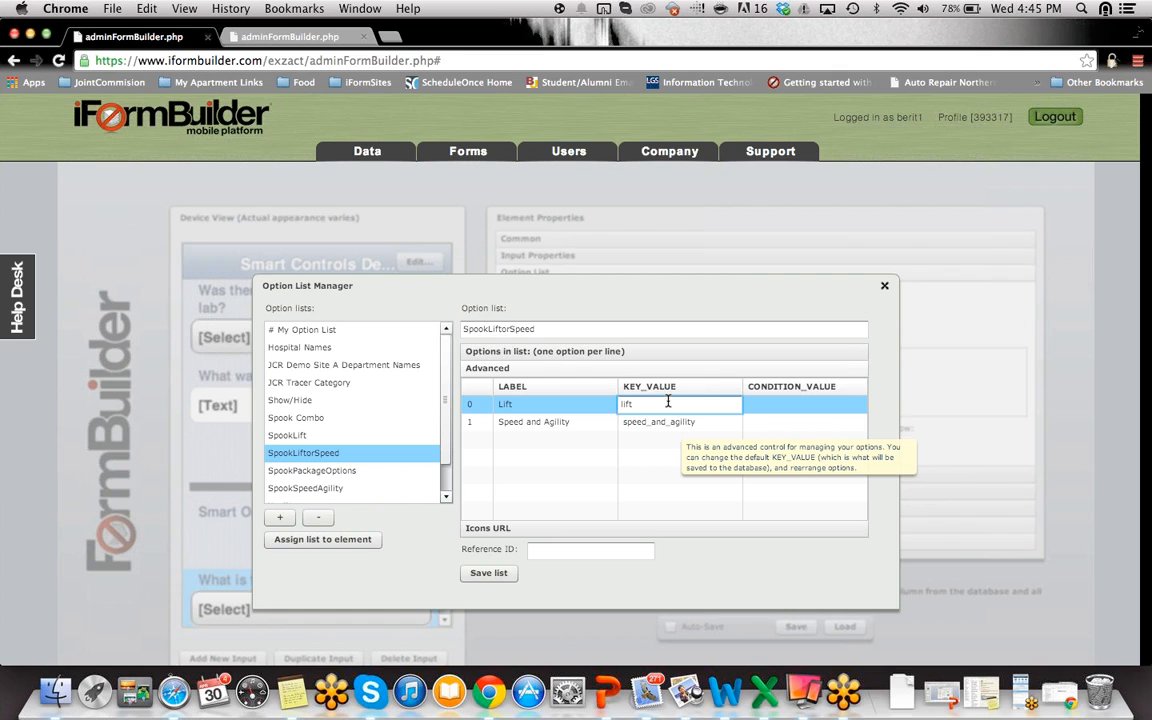
left_click(537, 440)
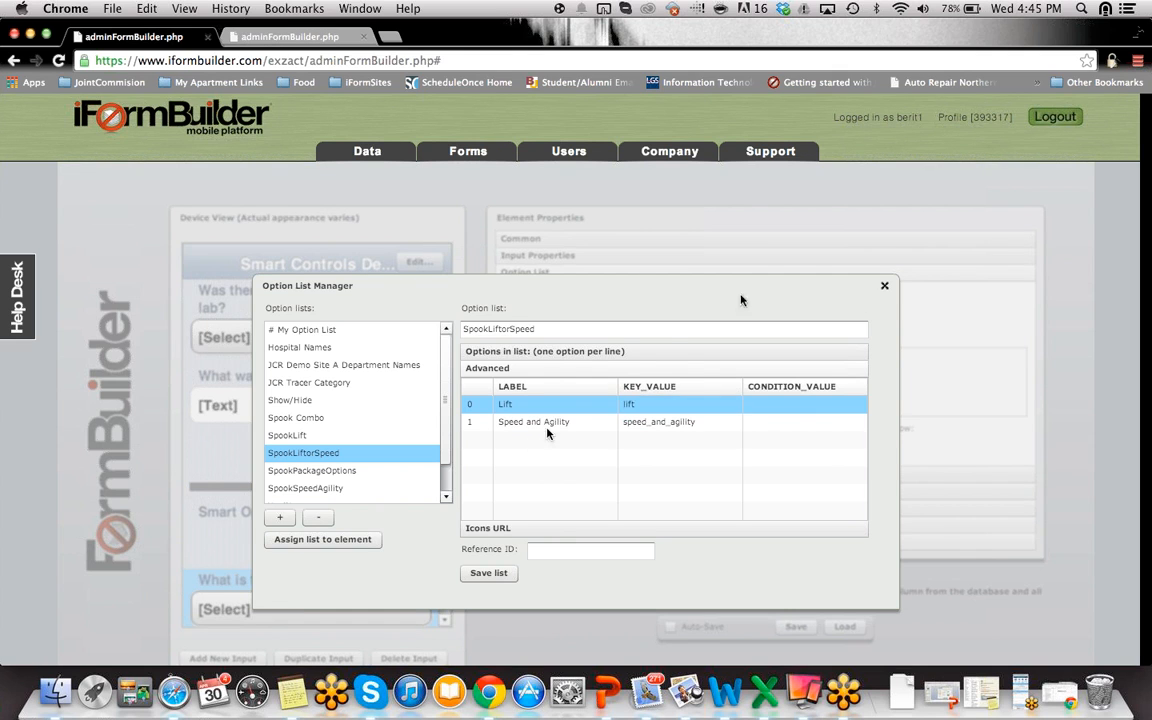
left_click(886, 287)
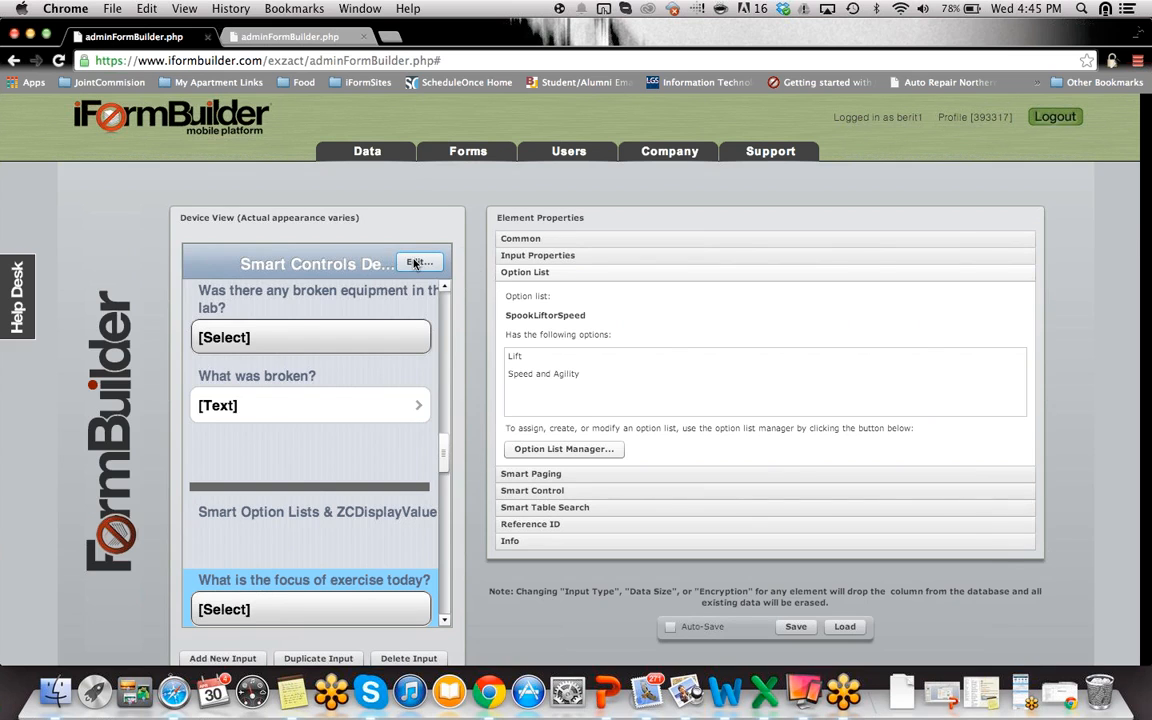
left_click(418, 262)
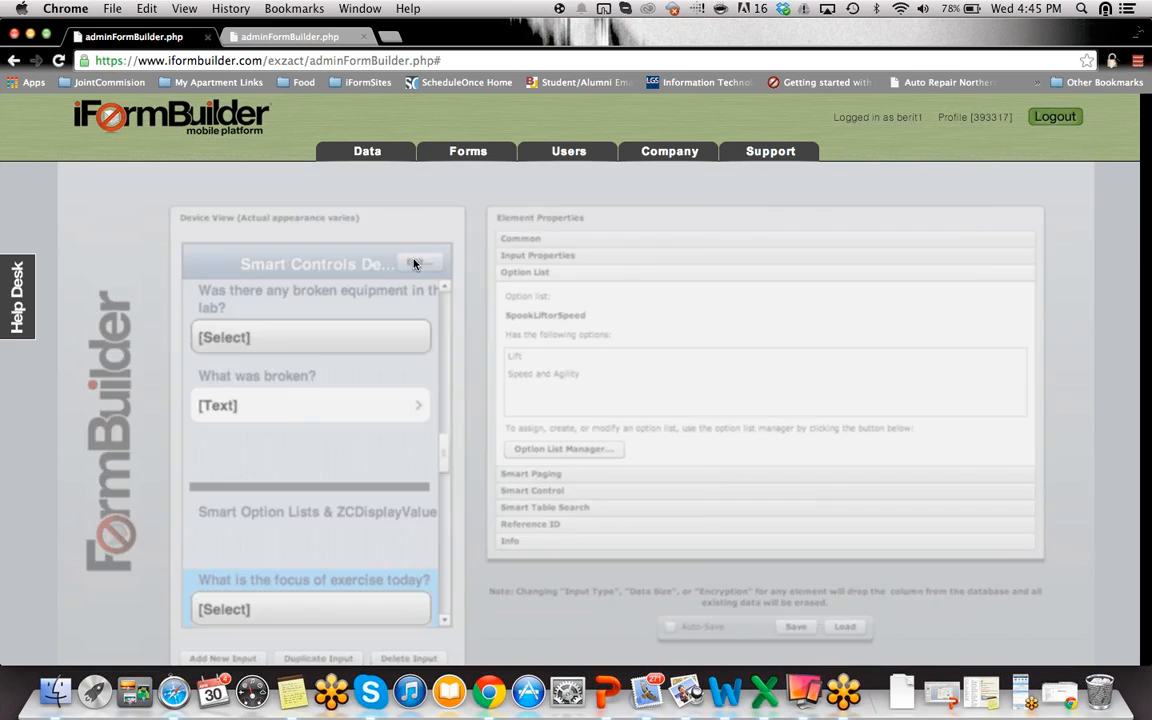
left_click_drag(670, 33, 603, 35)
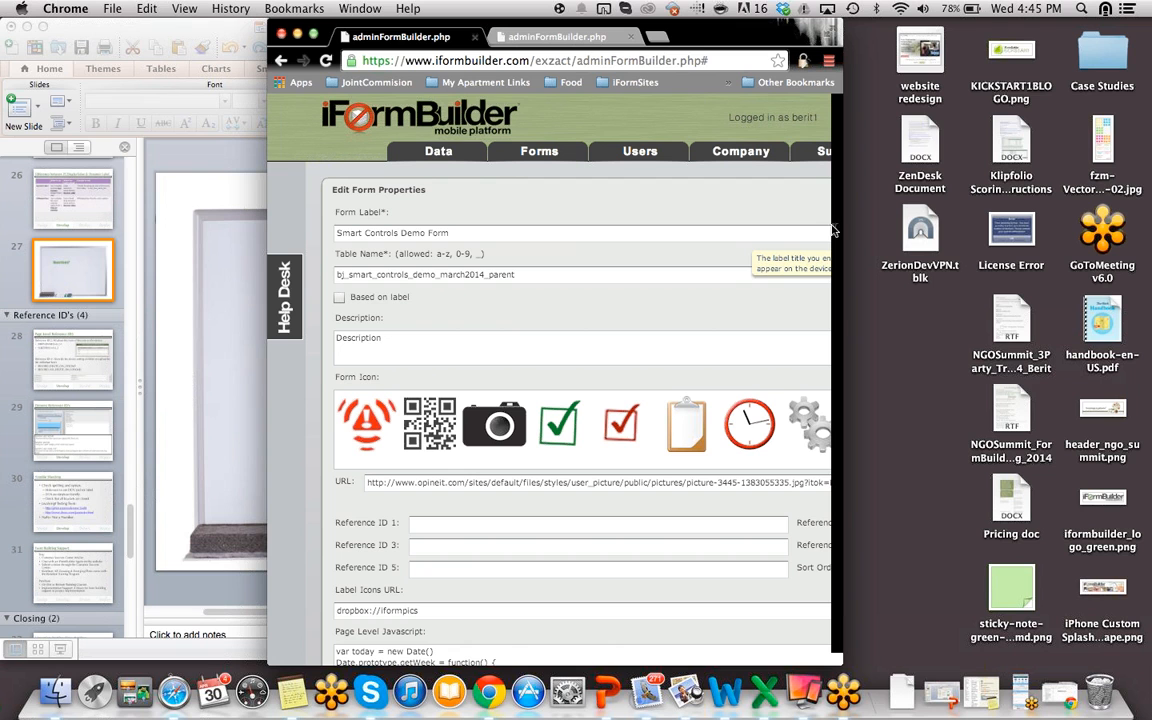
double_click(773, 36)
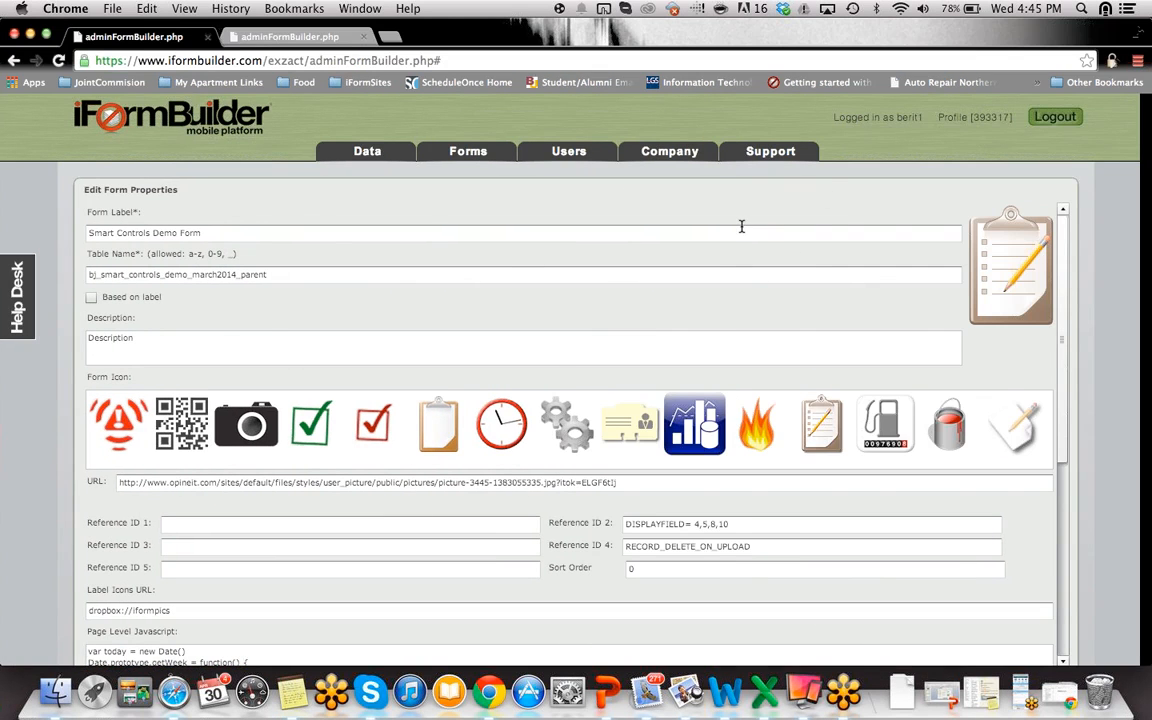
scroll(742, 226, "down", 5)
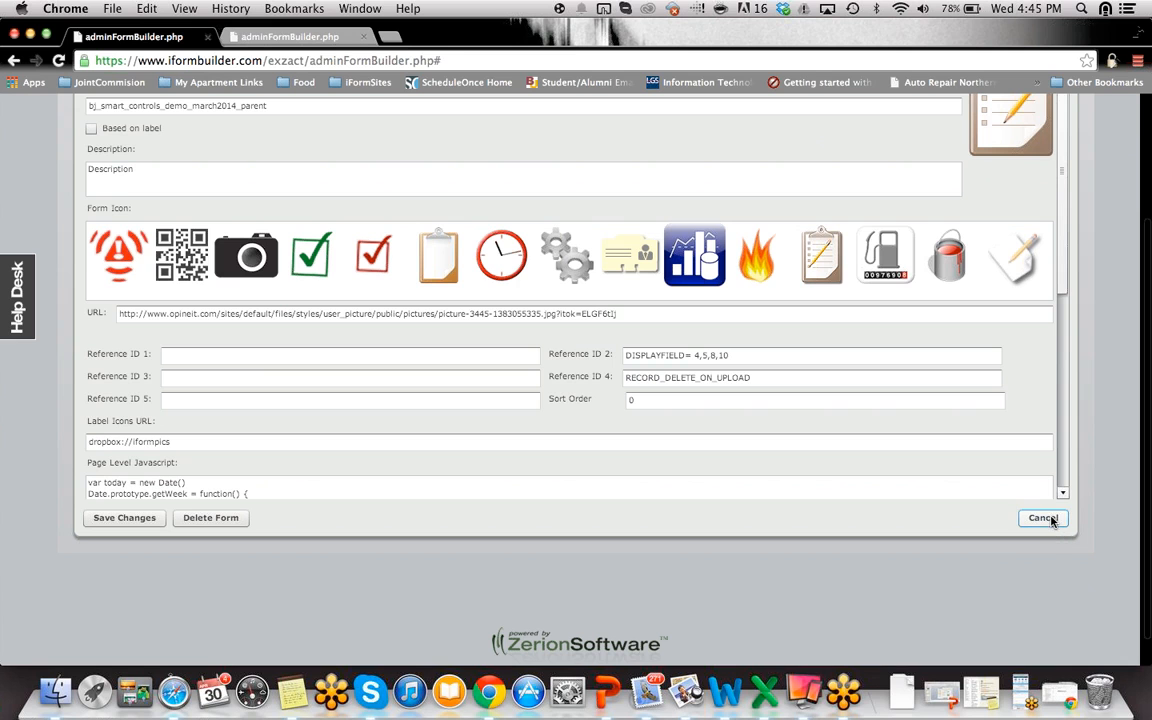
left_click(1046, 518)
scroll(560, 453, "up", 3)
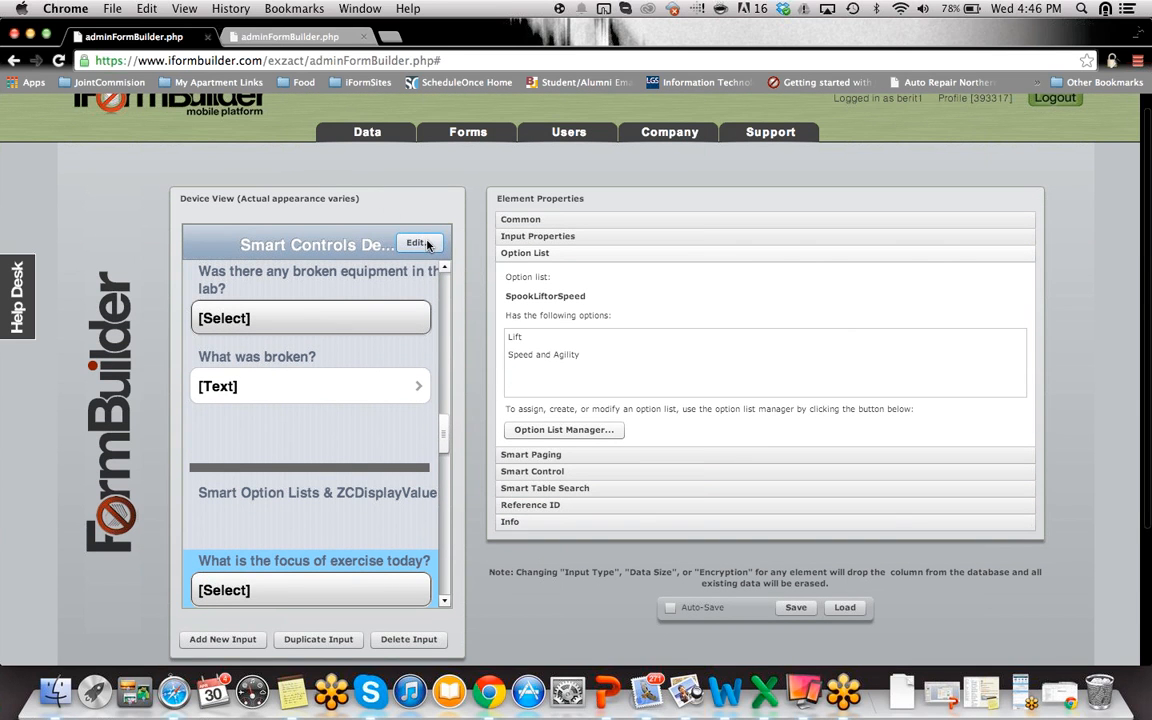
- Open the Smart Controls Demo Form's properties and examine its Page Level Javascript
left_click(416, 243)
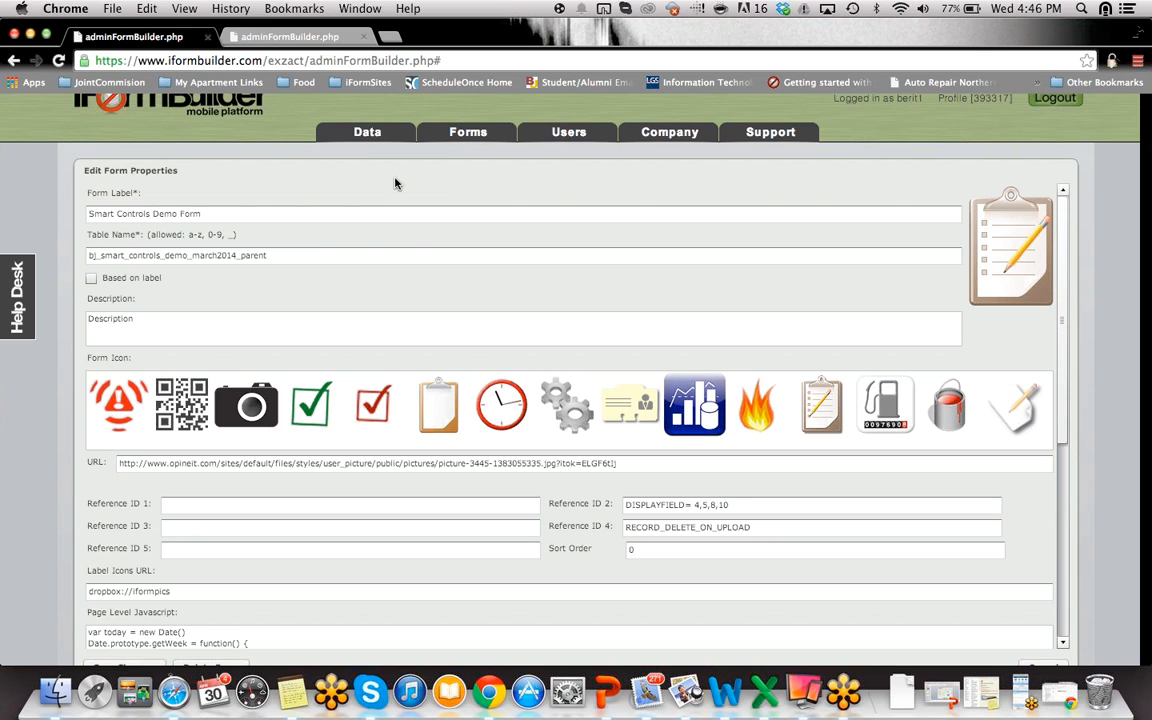
scroll(395, 183, "down", 3)
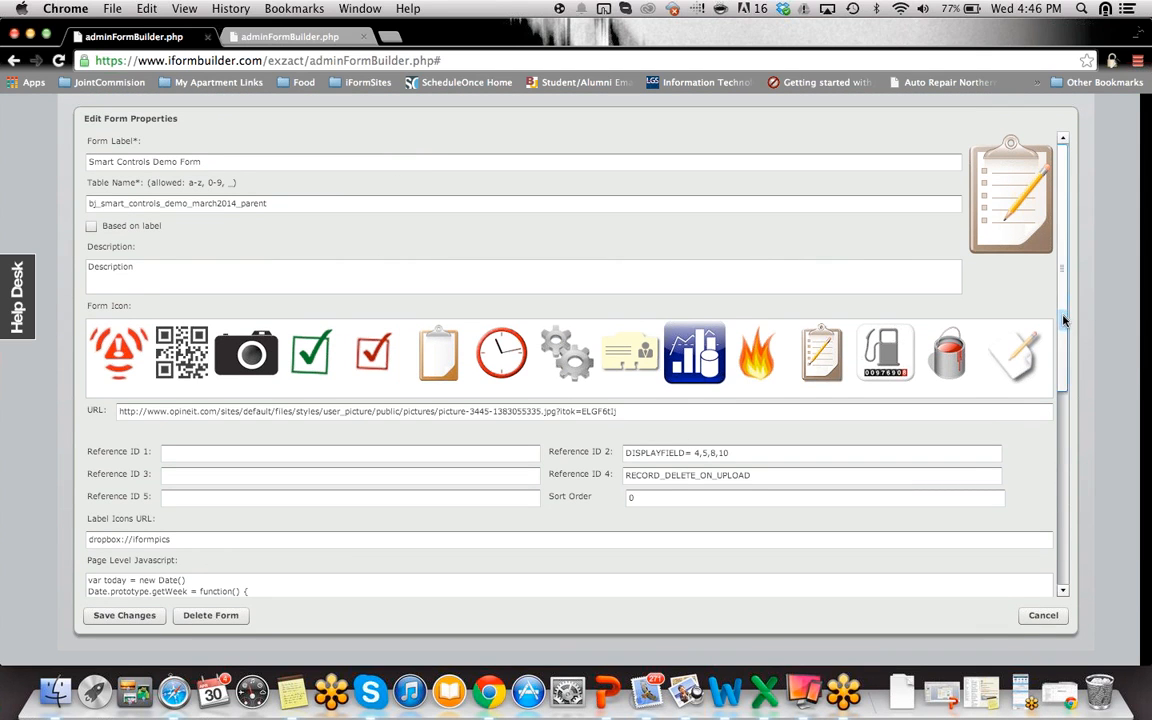
left_click_drag(1063, 320, 1052, 416)
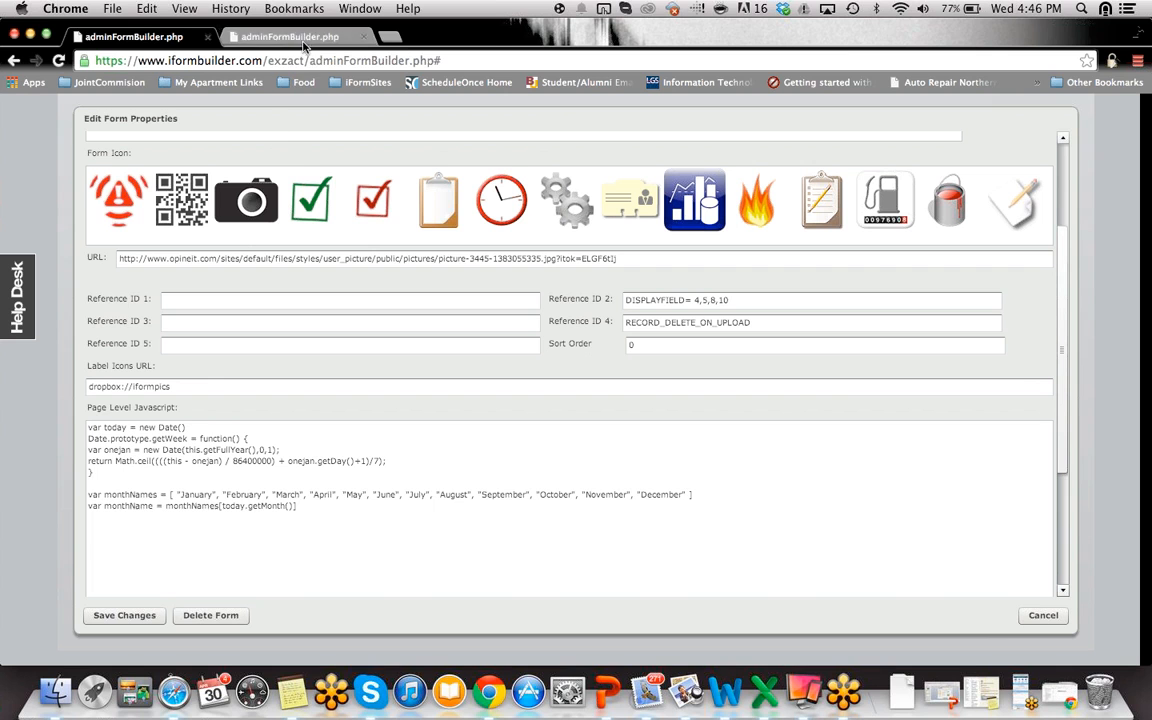
- Move the form builder window aside and switch to the PowerPoint presentation 1hrSmartFormsTrainingWebinar.pptx
left_click_drag(487, 38, 484, 55)
left_click(172, 28)
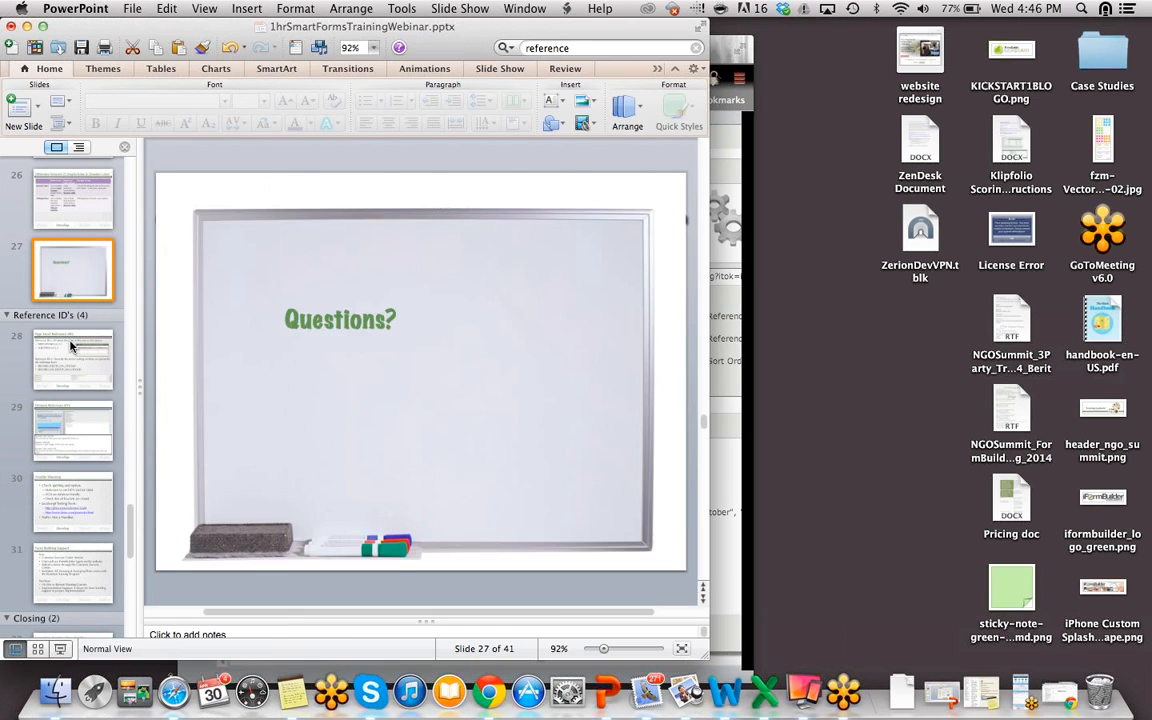
- Select the "Page Level Reference ID's" slide, then switch to the form builder in Chrome and enlarge its window to examine the form's reference IDs
left_click(71, 352)
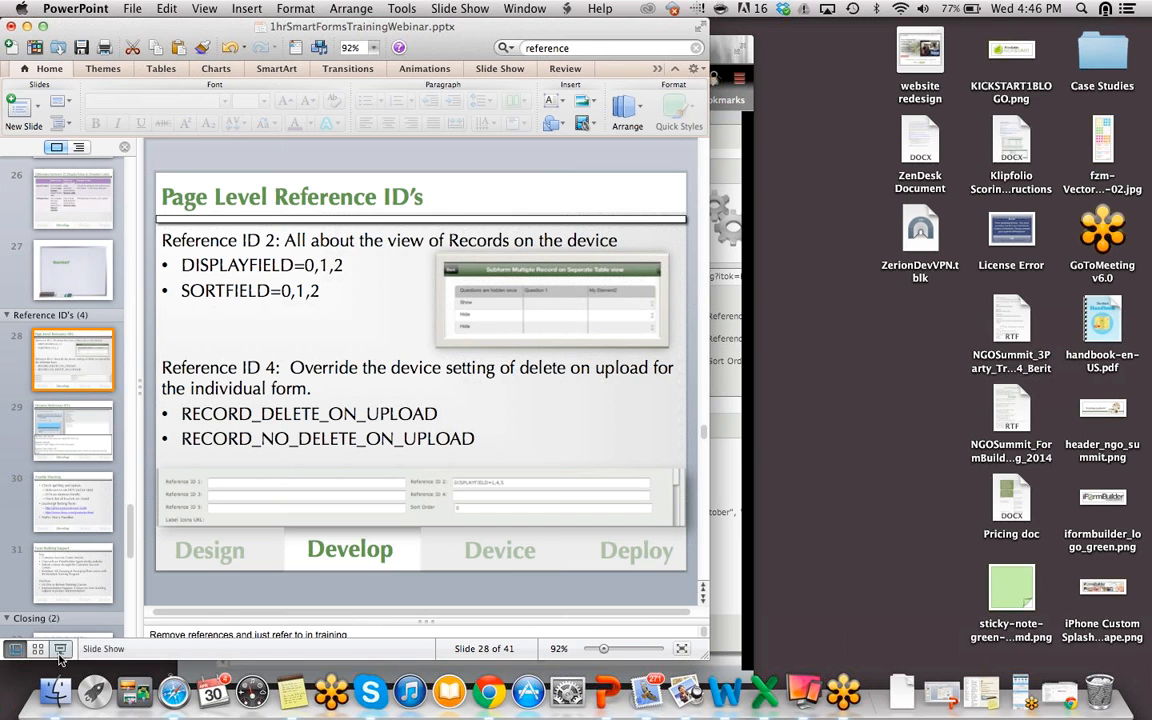
left_click(712, 47)
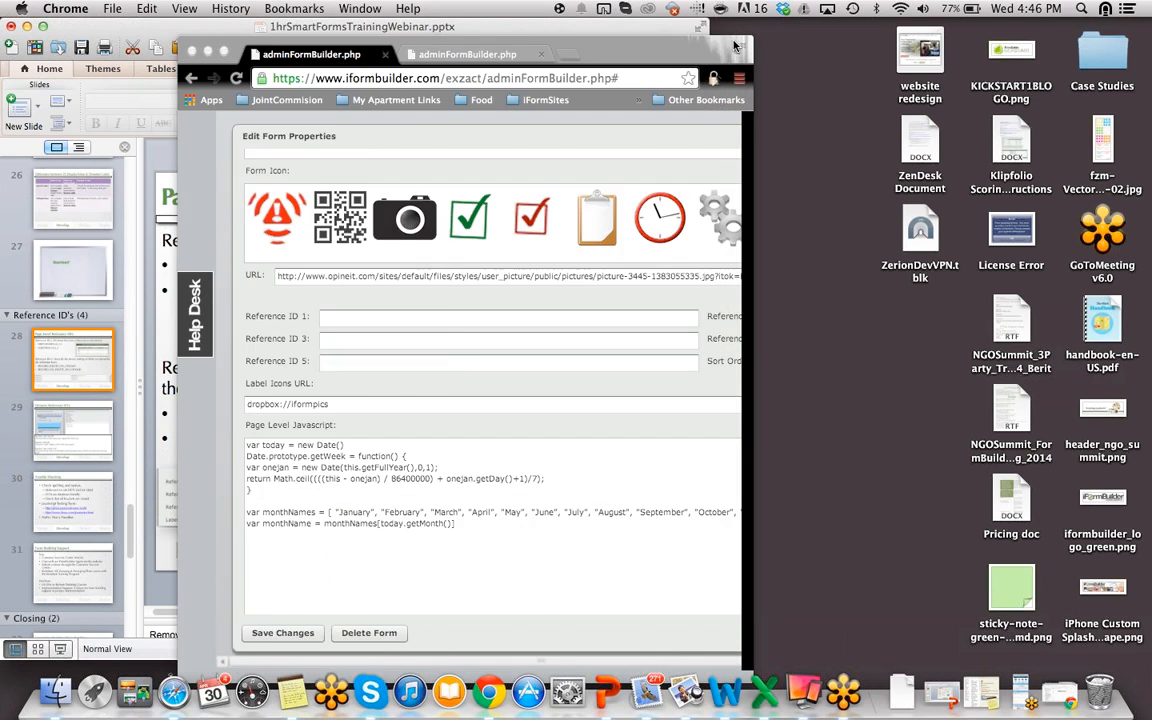
left_click_drag(712, 47, 847, 51)
double_click(845, 51)
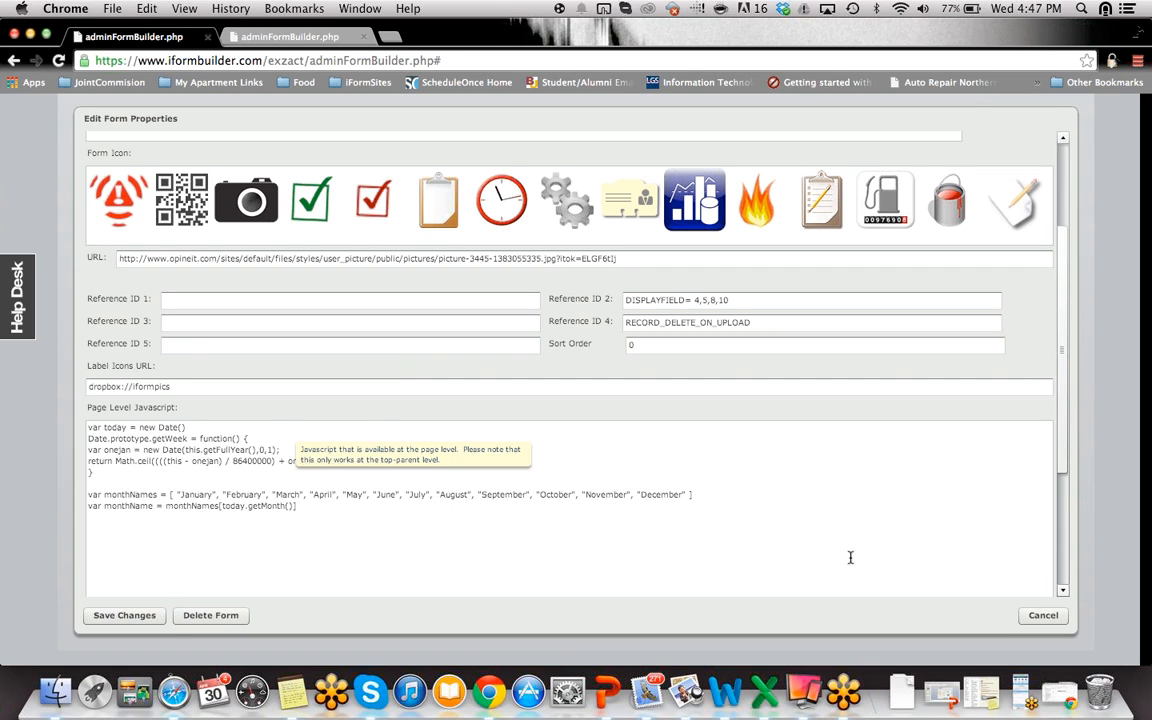
- Close the form properties without saving and view the Reference ID settings of "What was broken?" and the divider below it
left_click(1049, 617)
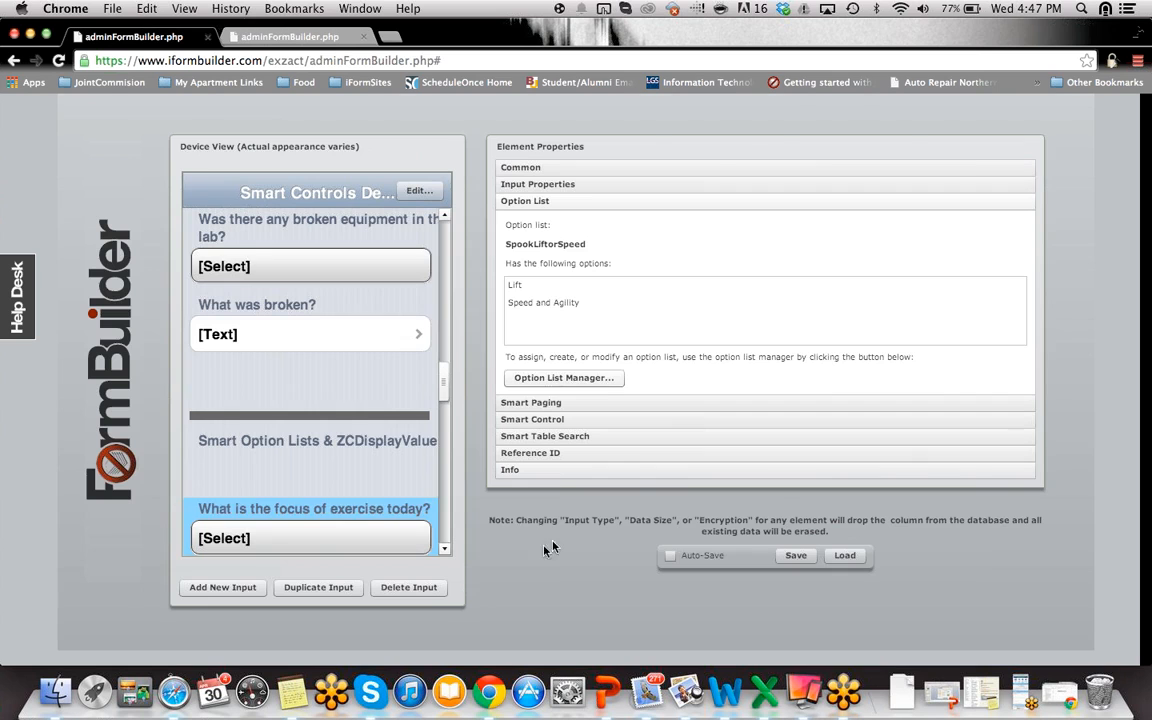
left_click(352, 332)
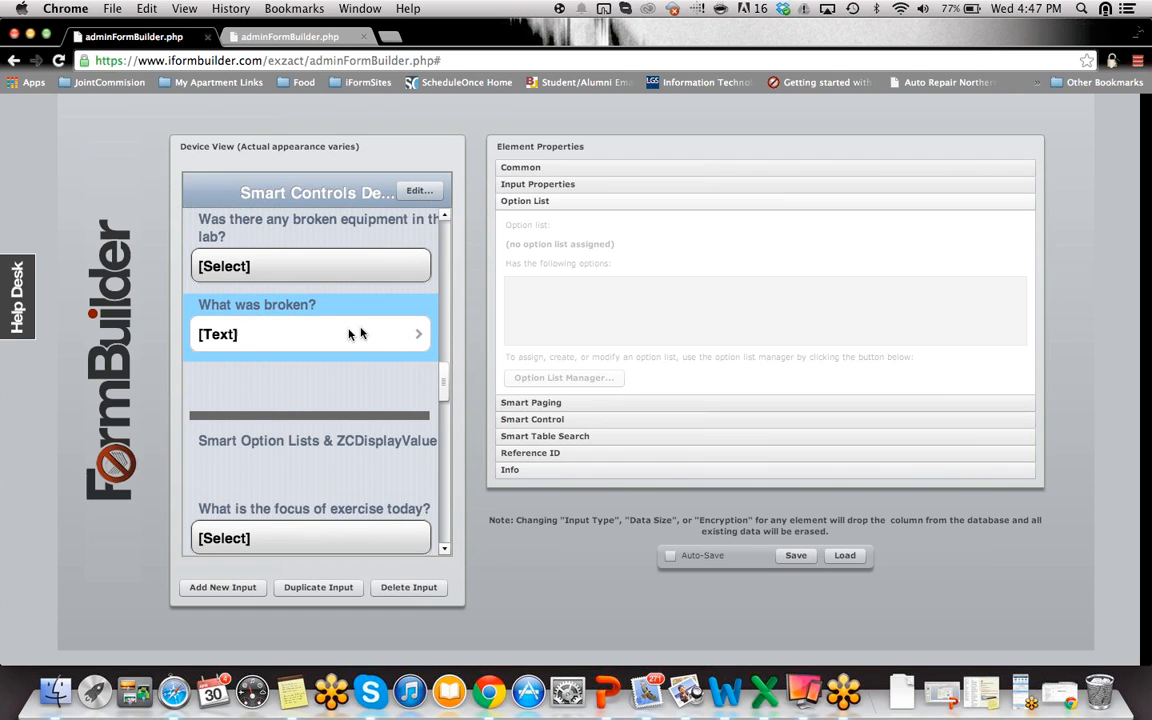
left_click(560, 452)
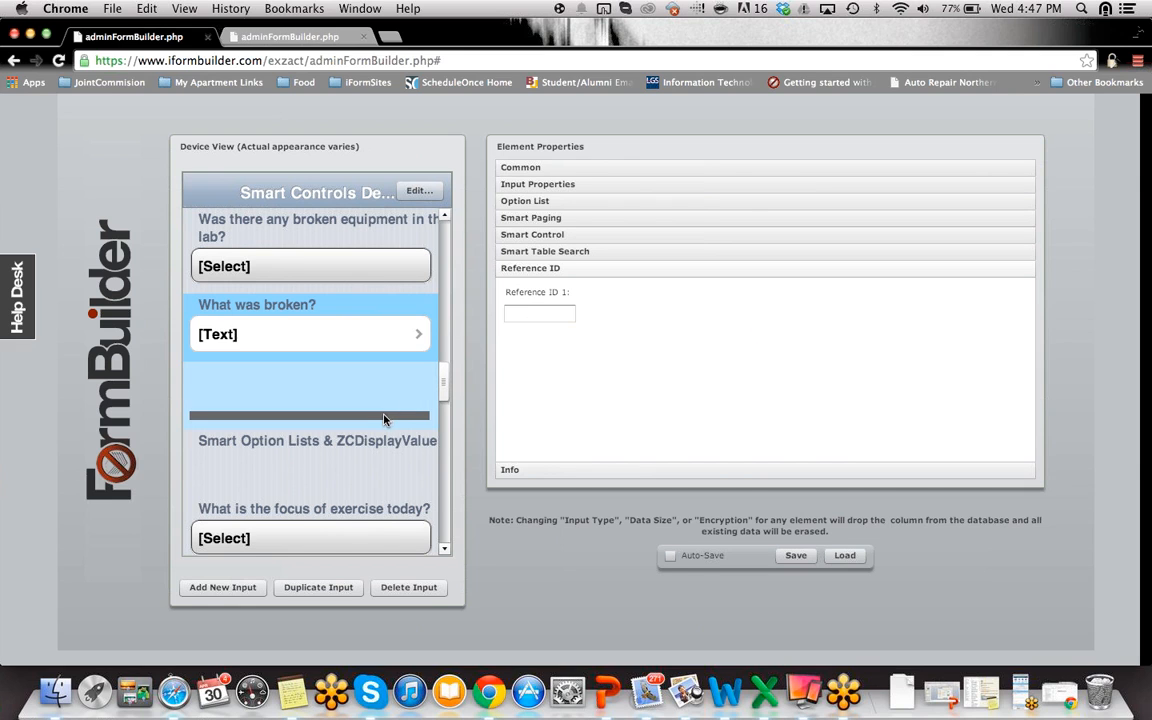
left_click(350, 375)
left_click(560, 315)
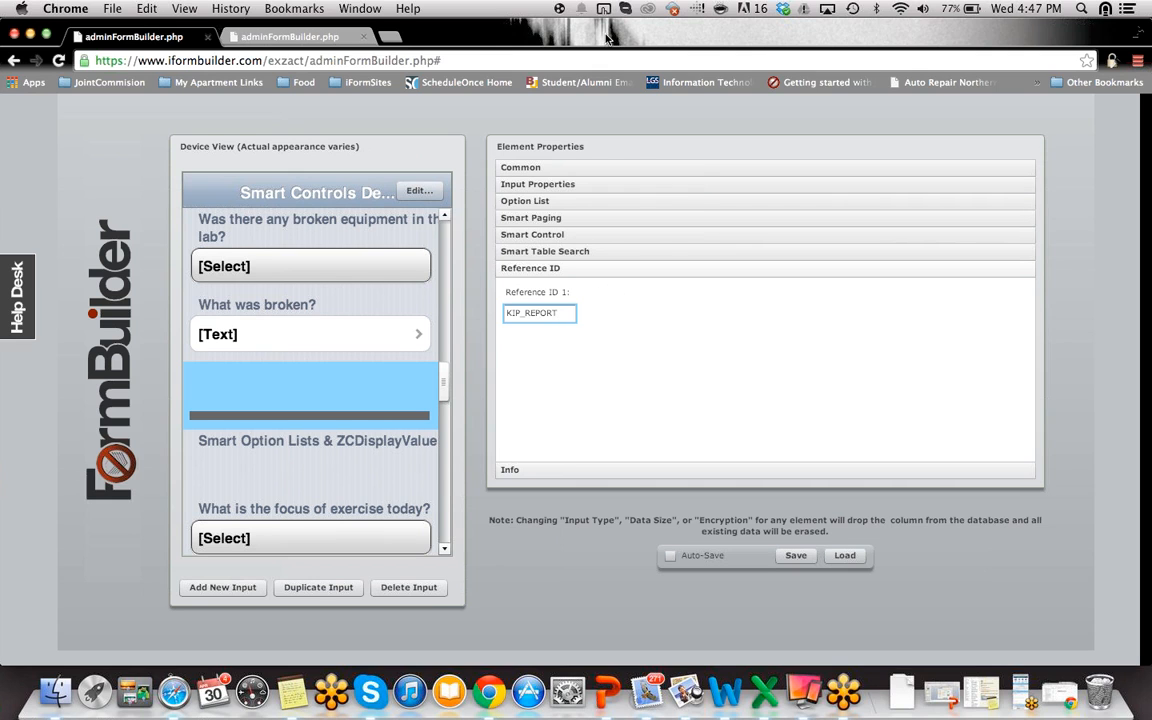
- Switch to the PowerPoint presentation, enlarge its window, and present the "Page Level Reference ID's" slide full screen before ending the show
left_click(31, 36)
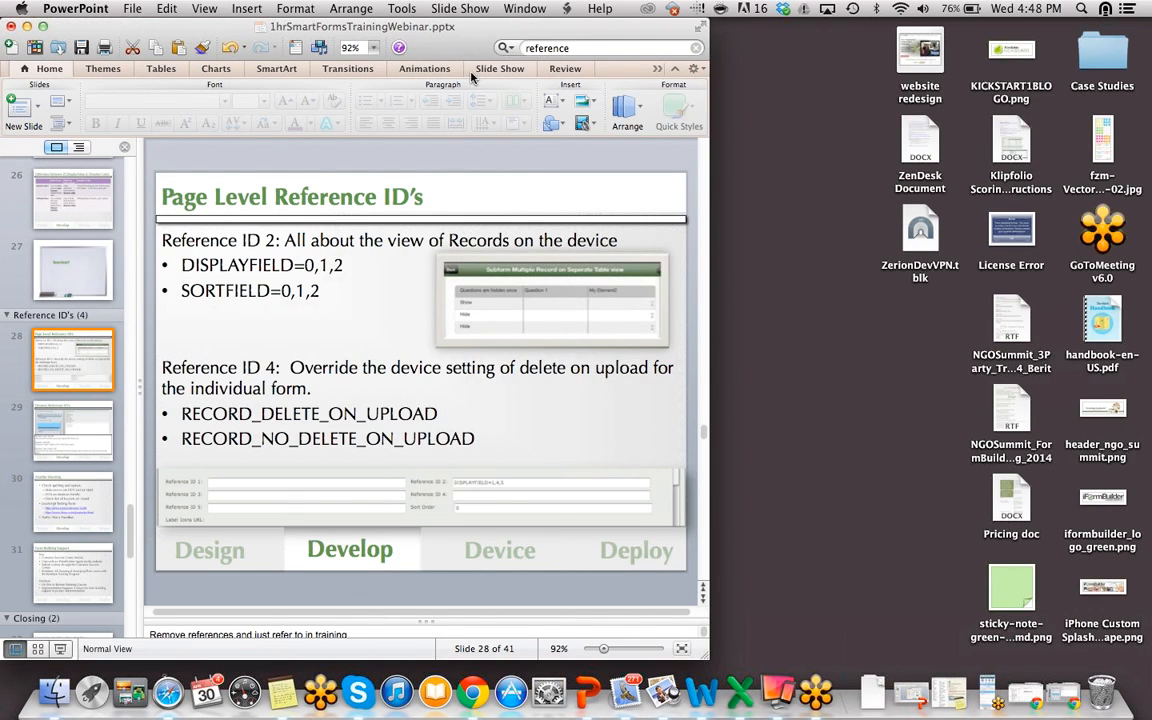
left_click_drag(488, 32, 507, 3)
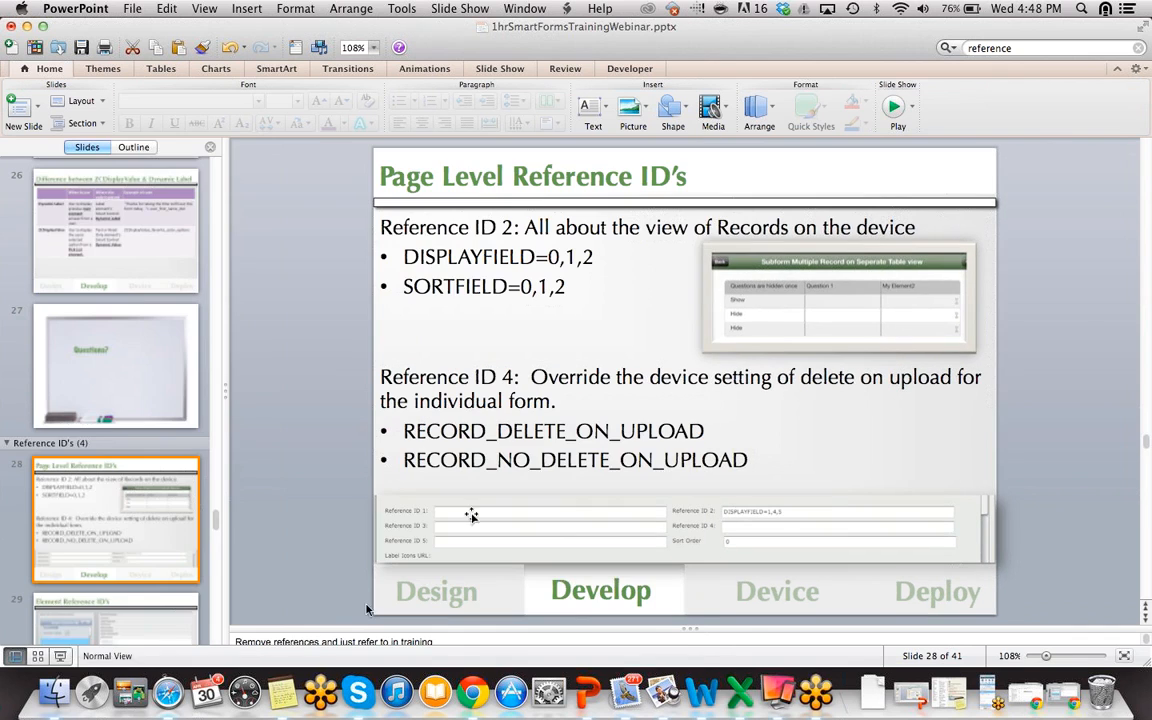
left_click(60, 658)
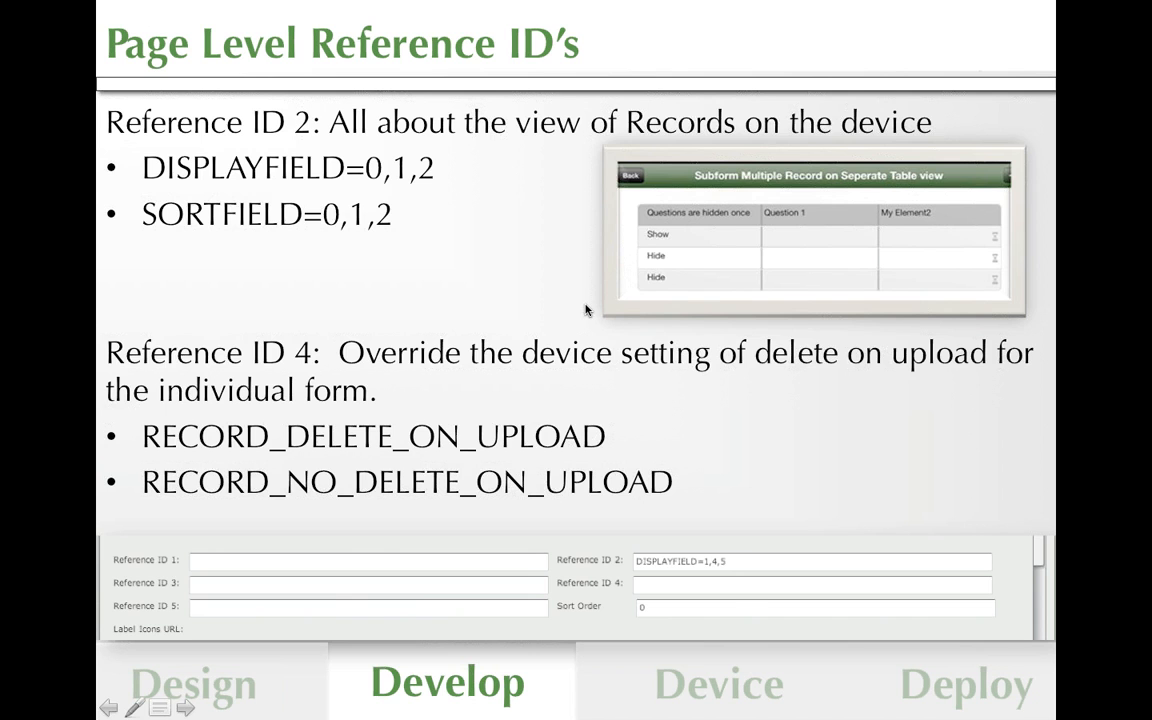
key("Escape")
- Switch back to the form builder in Chrome and view the element info of "What was broken?"
left_click(1065, 705)
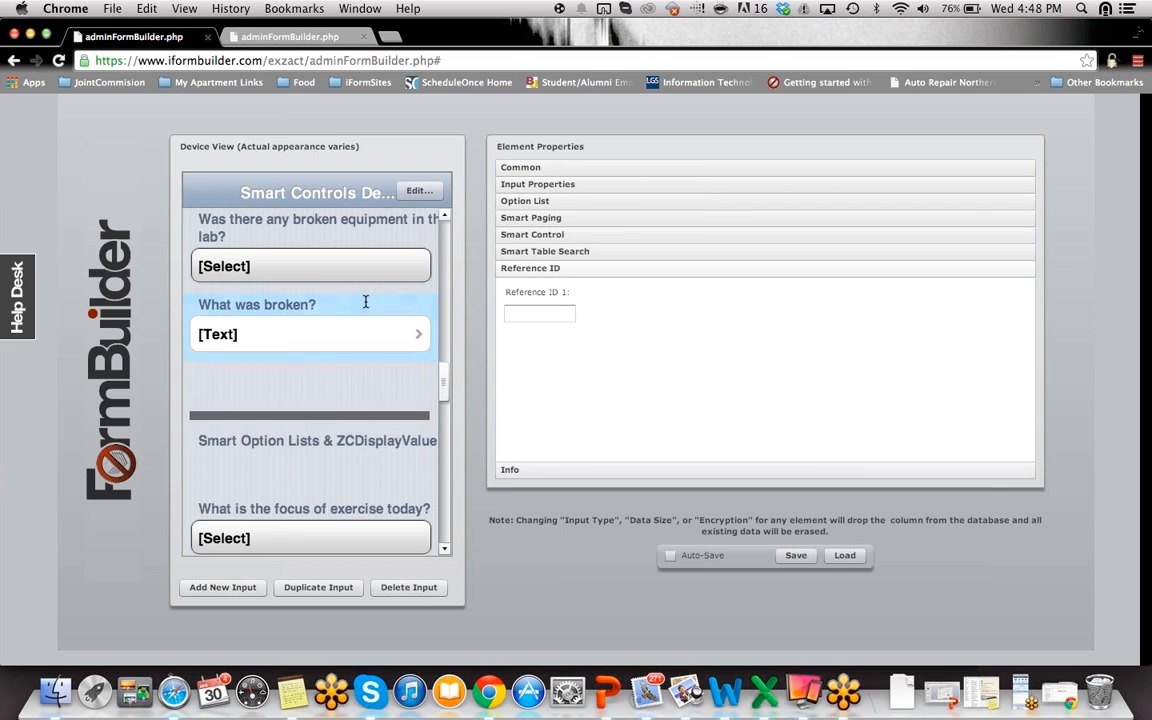
left_click(365, 302)
left_click(508, 469)
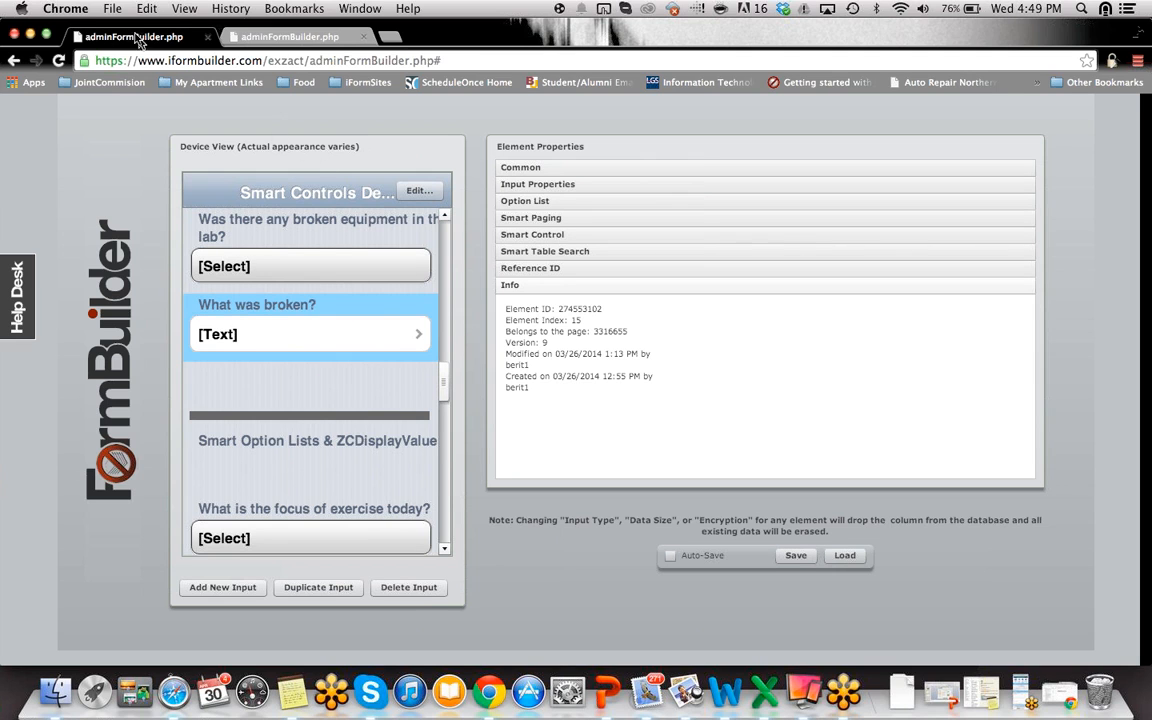
- Minimize the form builder window and start the PowerPoint slide show from the "Page Level Reference ID's" slide
left_click(30, 35)
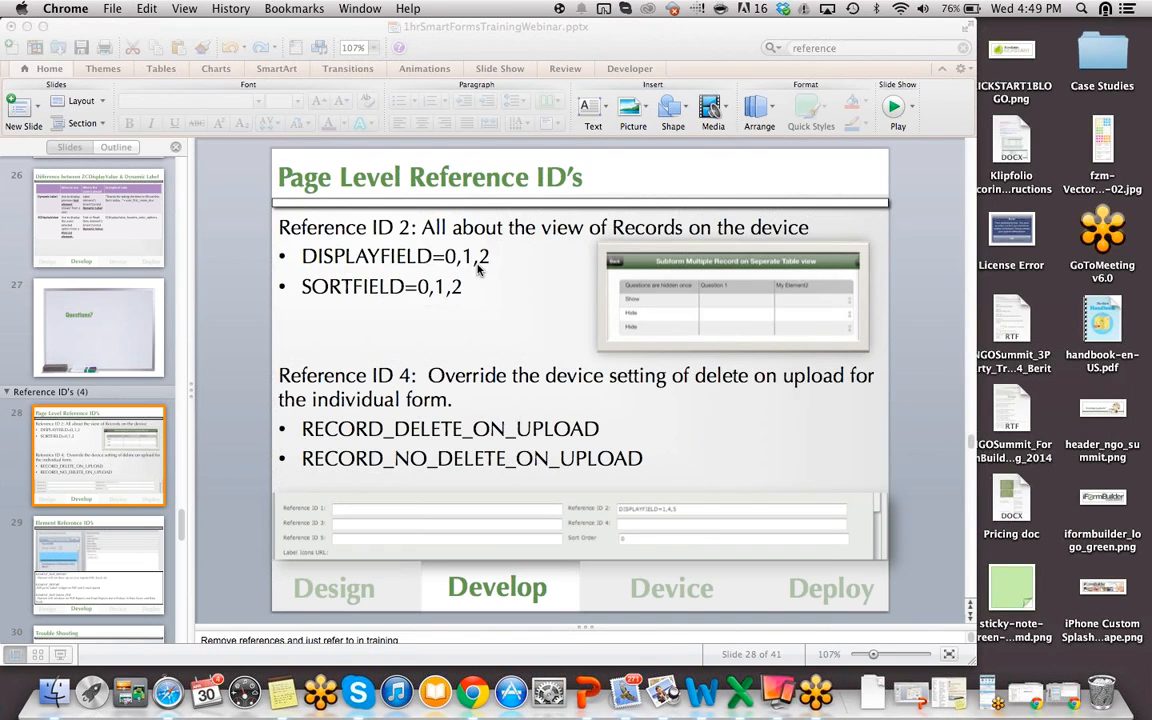
left_click(60, 655)
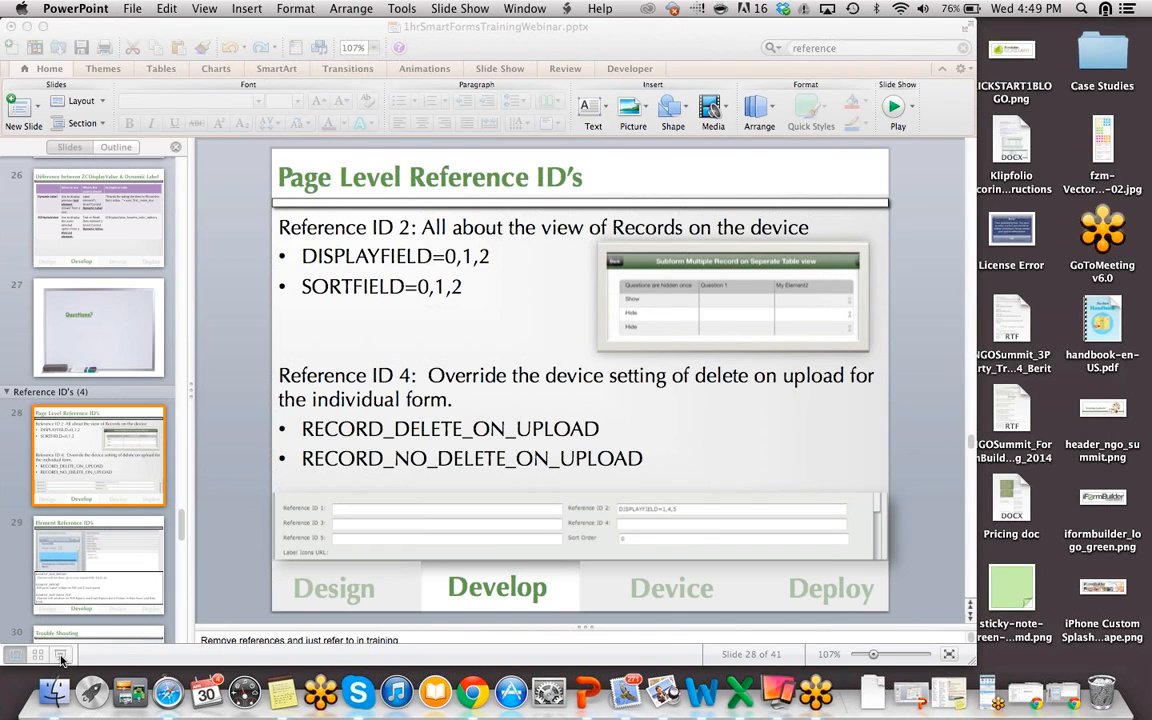
left_click(60, 655)
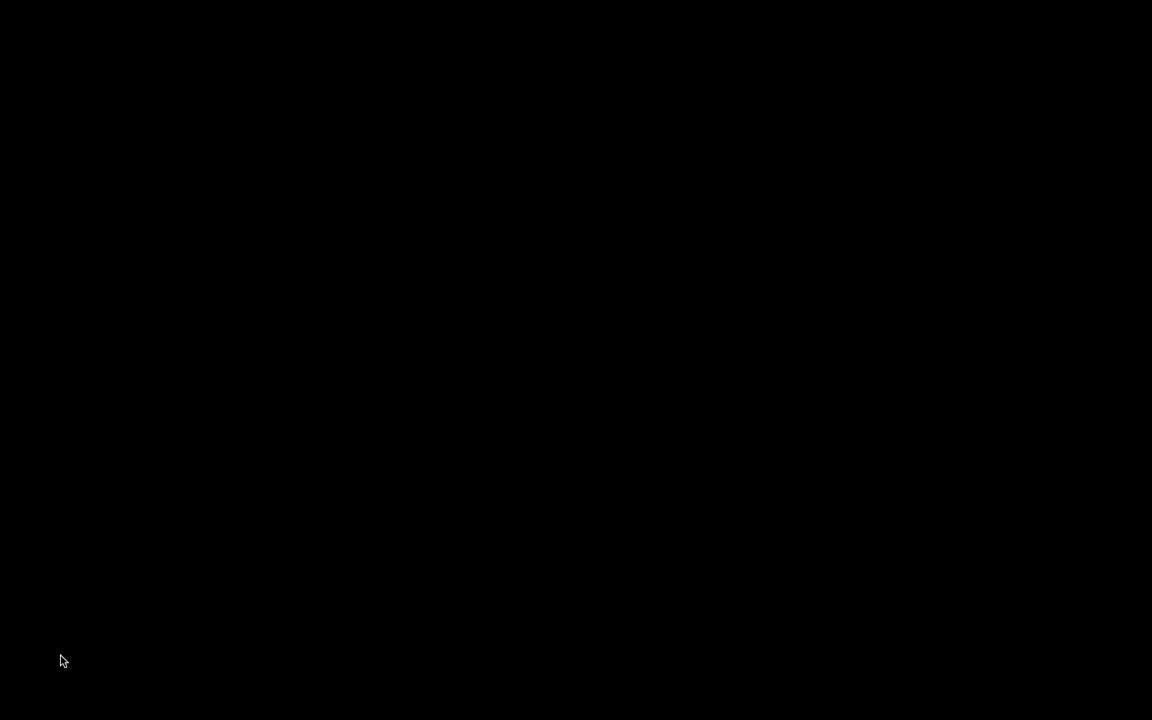